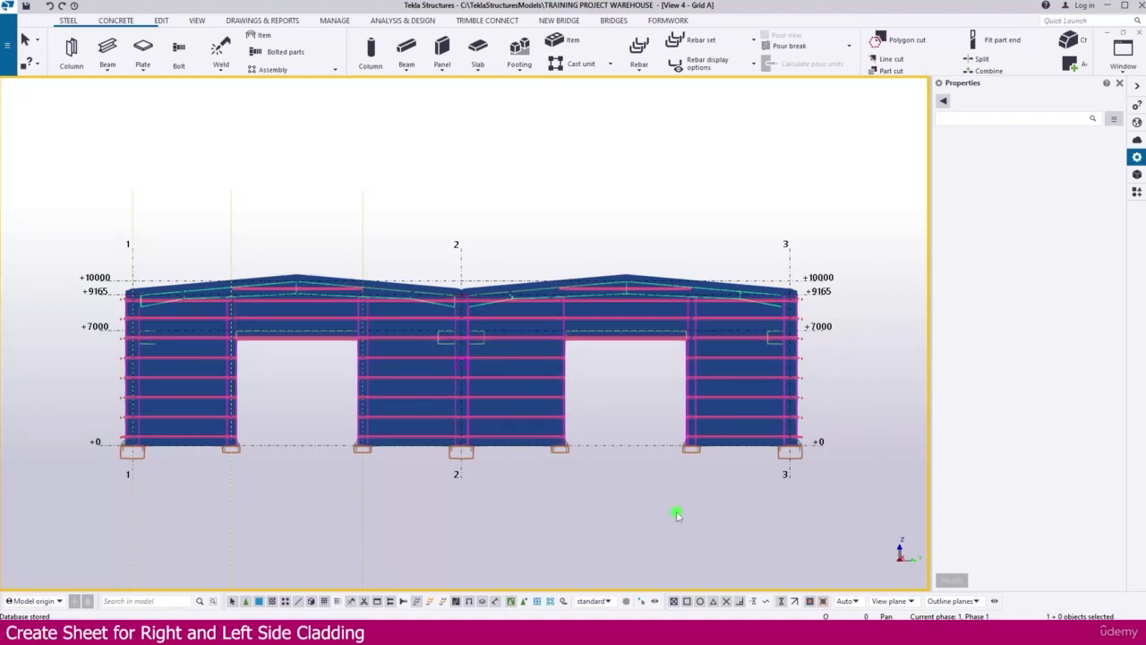
Step: Select the cladding sheet at the grid 3 wall edge and copy its FRONT & REAR SHEET properties
{"action": "scroll", "coordinate": [893, 449], "scroll_direction": "up", "scroll_amount": 6}
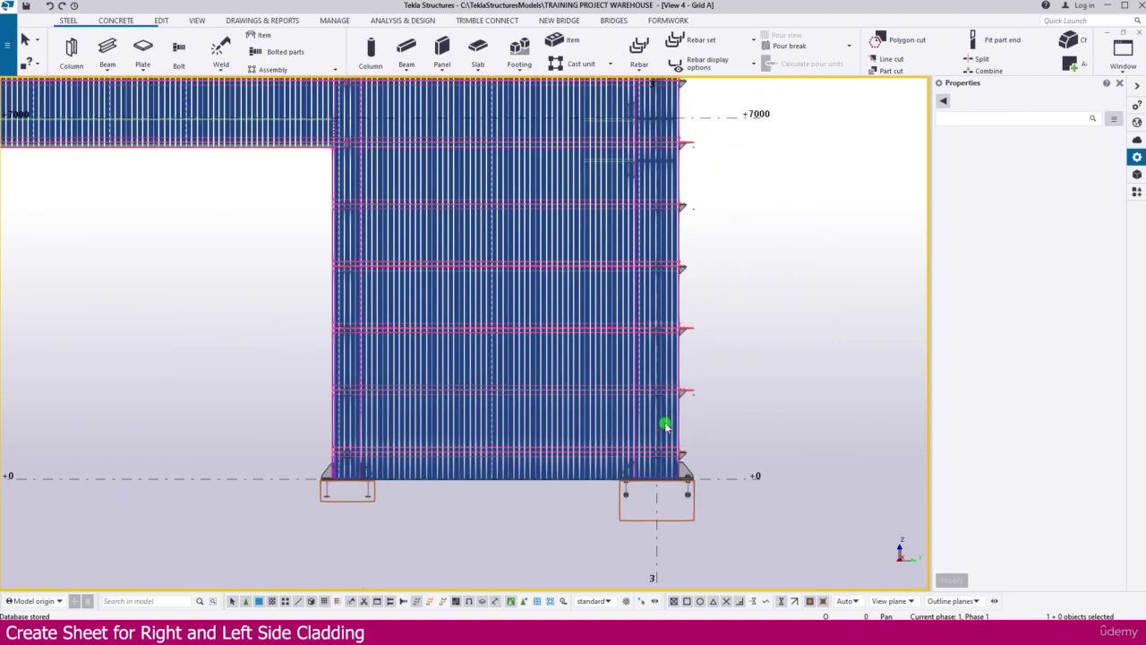
{"action": "left_click", "coordinate": [665, 425]}
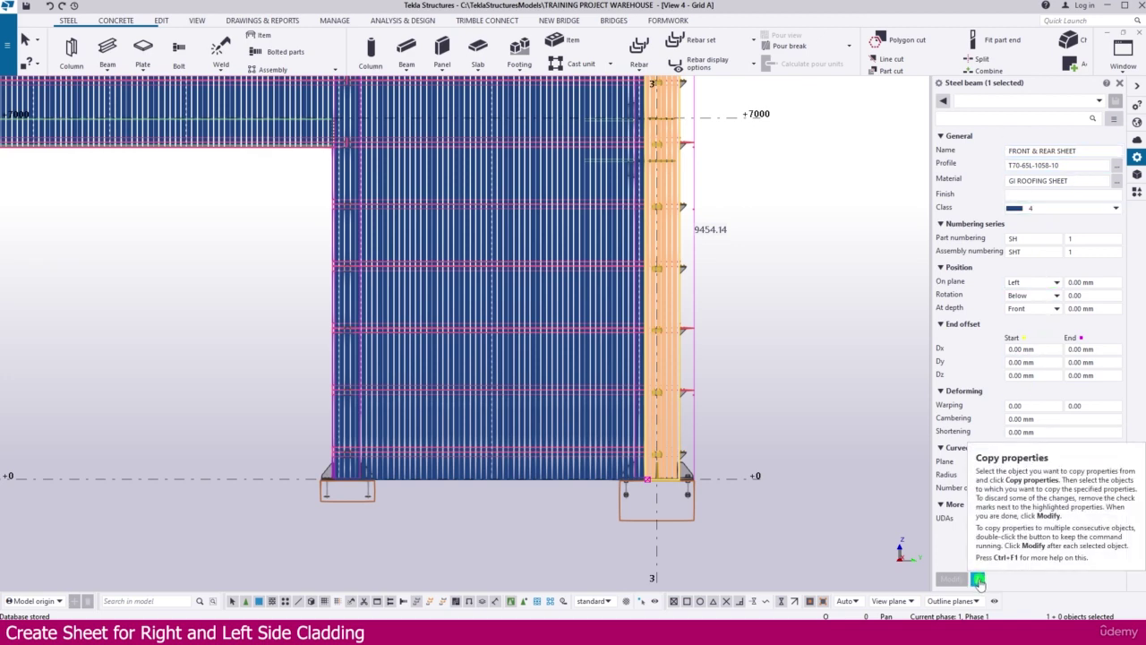
{"action": "left_click", "coordinate": [979, 581]}
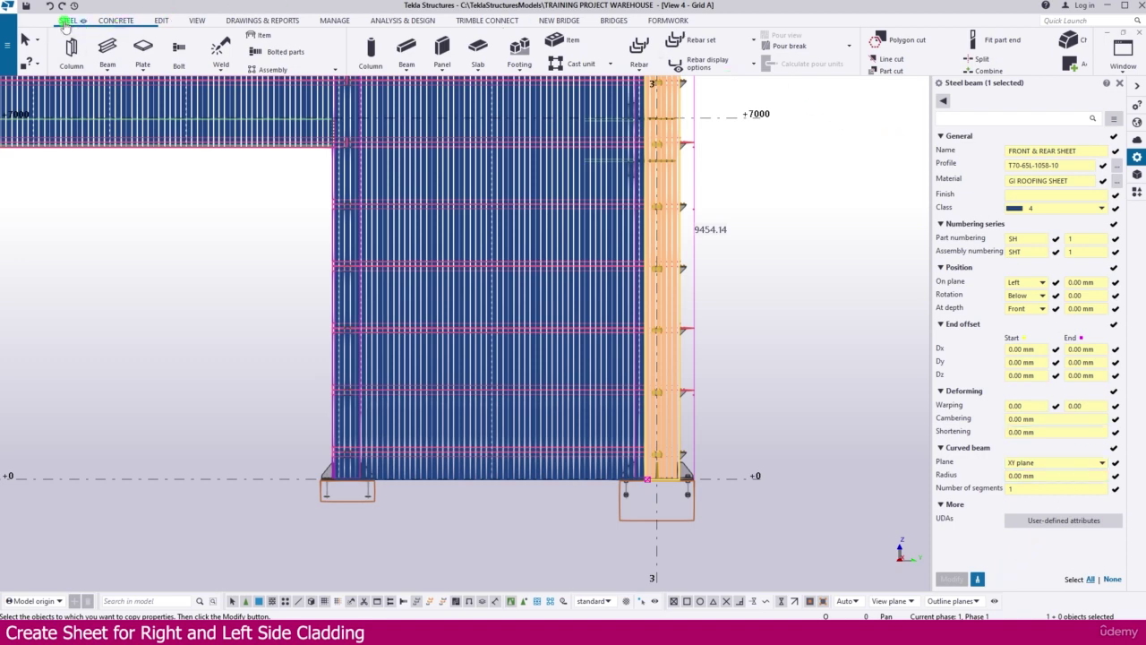
Step: Place a new straight-beam cladding sheet from the base bracket corner up to the +9165 level
{"action": "left_click", "coordinate": [109, 70]}
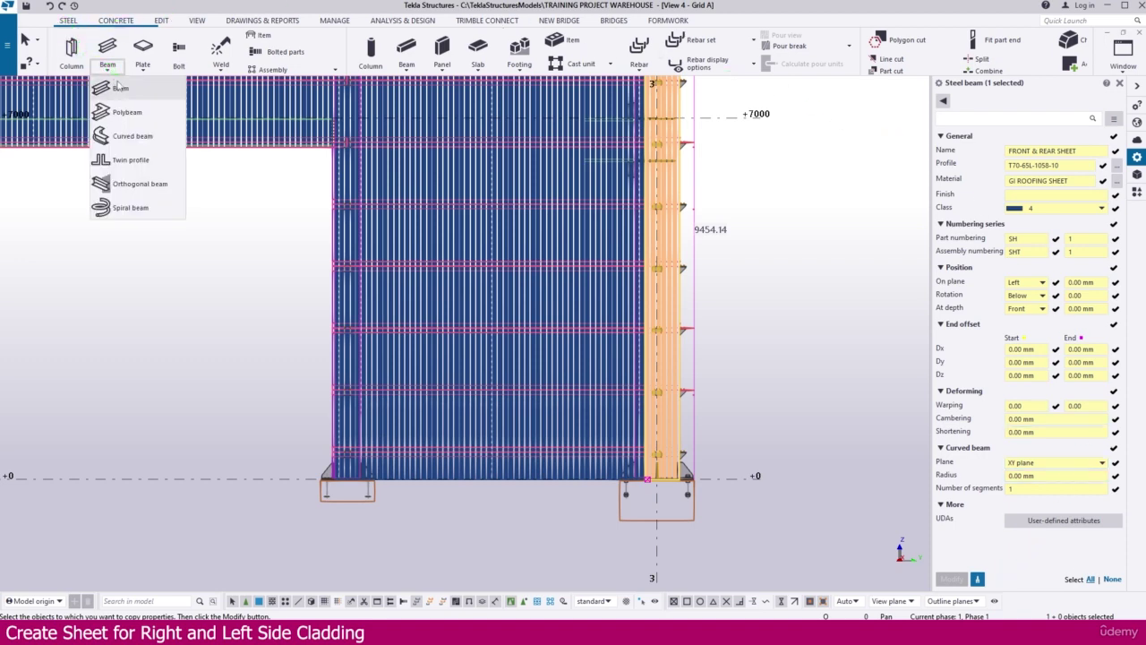
{"action": "left_click", "coordinate": [119, 88]}
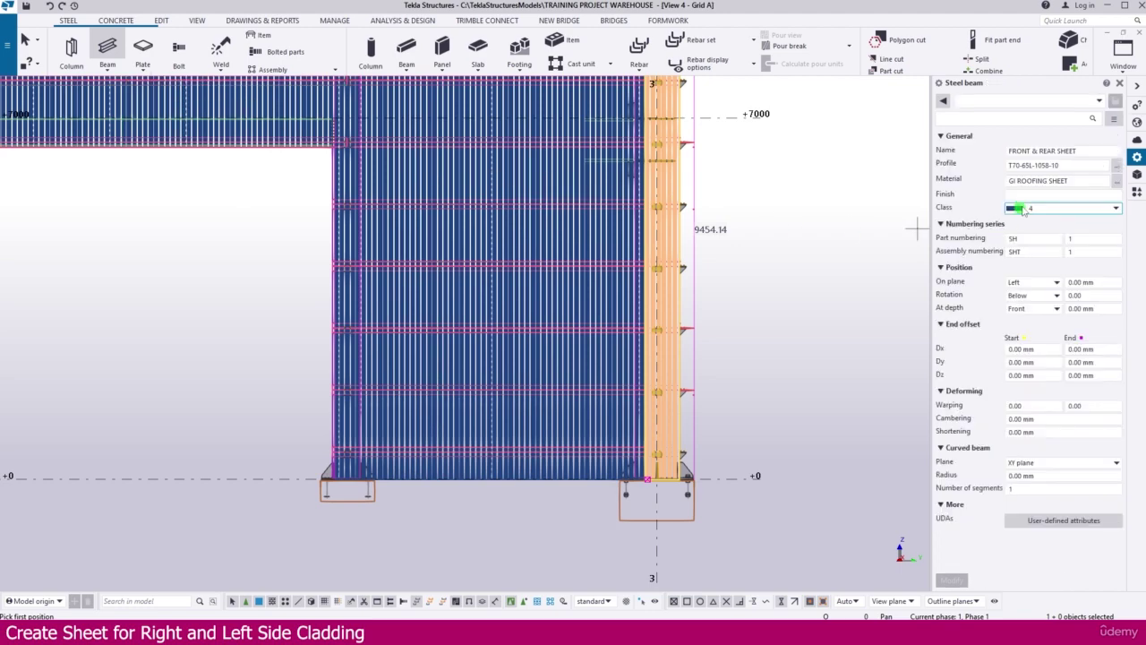
{"action": "scroll", "coordinate": [698, 465], "scroll_direction": "up", "scroll_amount": 6}
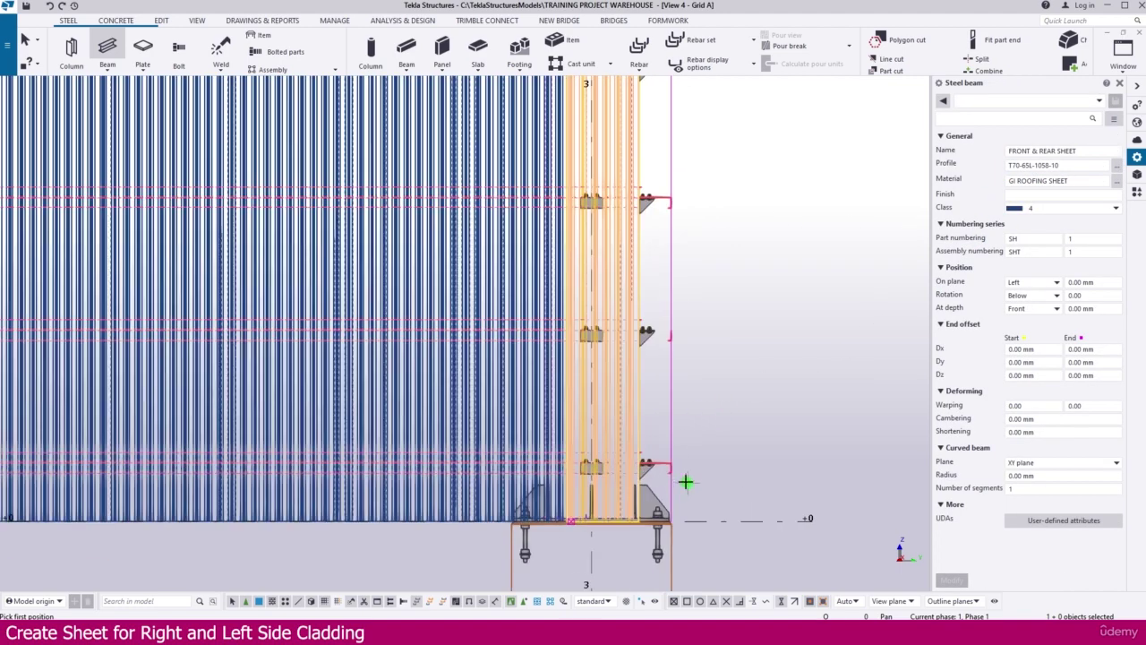
{"action": "scroll", "coordinate": [670, 470], "scroll_direction": "up", "scroll_amount": 5}
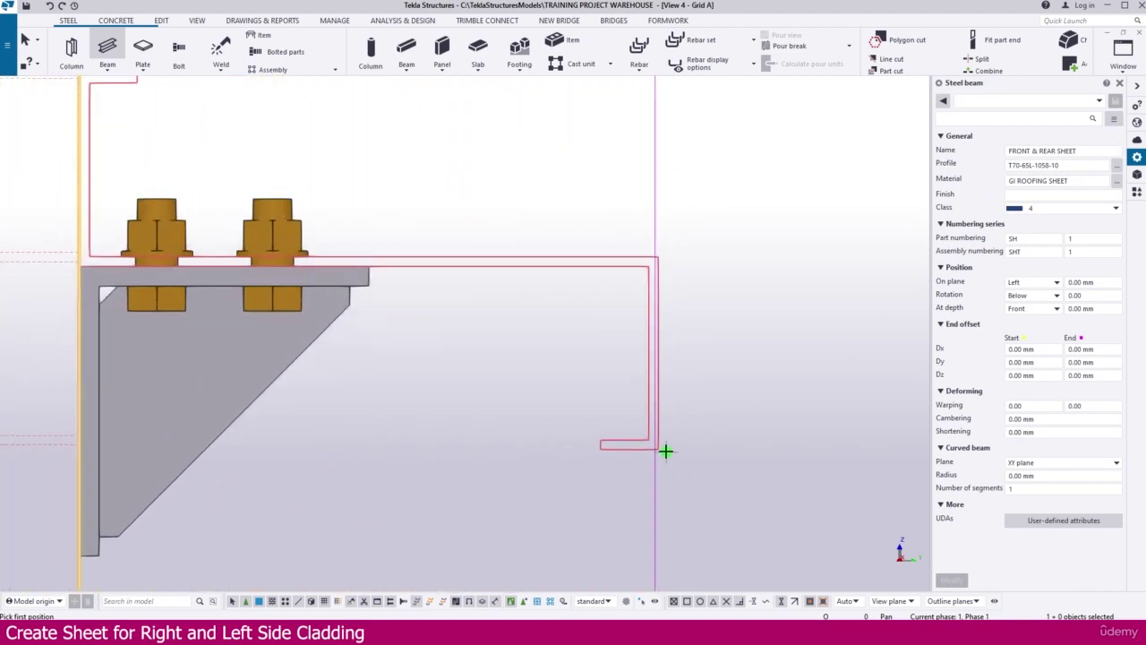
{"action": "left_click", "coordinate": [660, 450]}
{"action": "scroll", "coordinate": [659, 448], "scroll_direction": "down", "scroll_amount": 8}
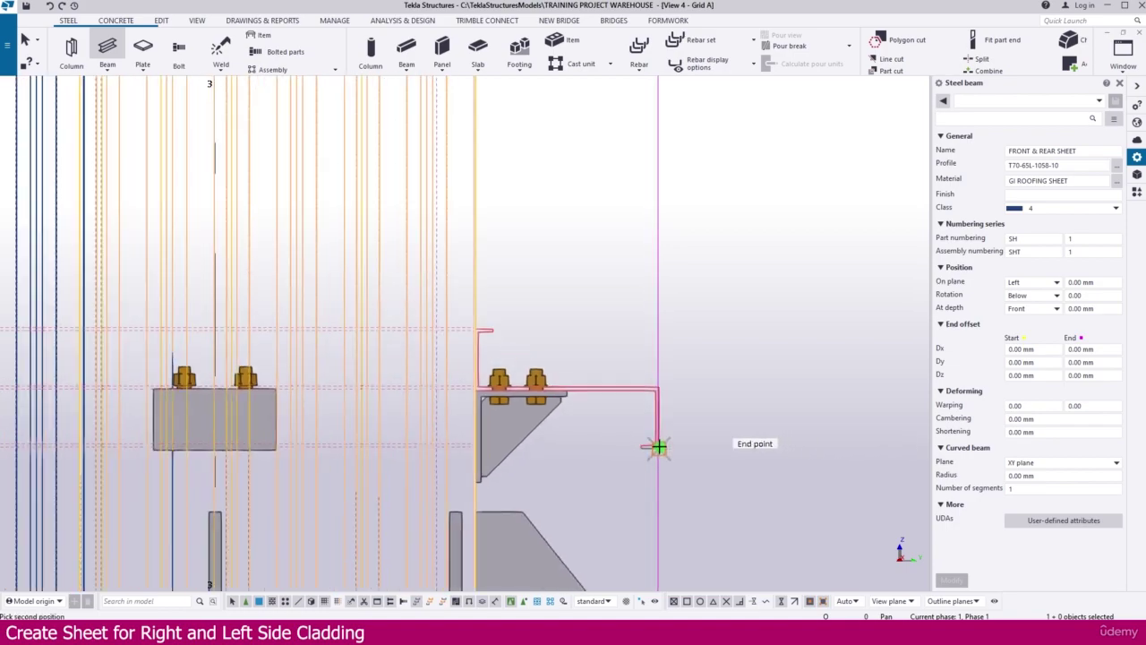
{"action": "scroll", "coordinate": [659, 442], "scroll_direction": "down", "scroll_amount": 4}
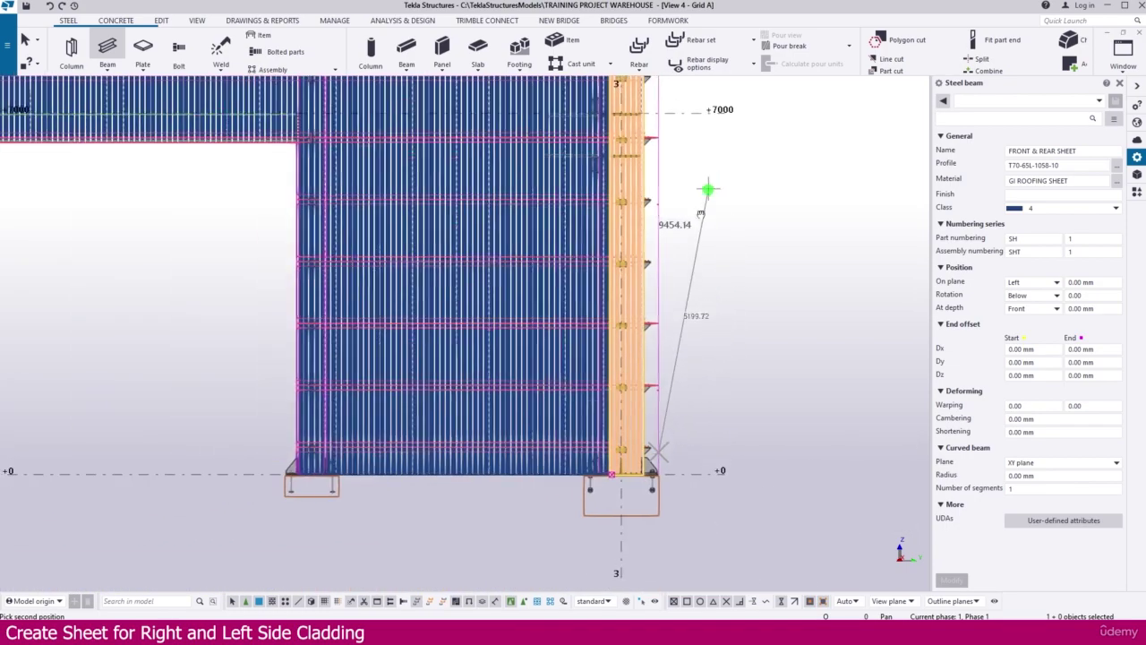
{"action": "scroll", "coordinate": [627, 192], "scroll_direction": "up", "scroll_amount": 5}
{"action": "scroll", "coordinate": [582, 158], "scroll_direction": "up", "scroll_amount": 3}
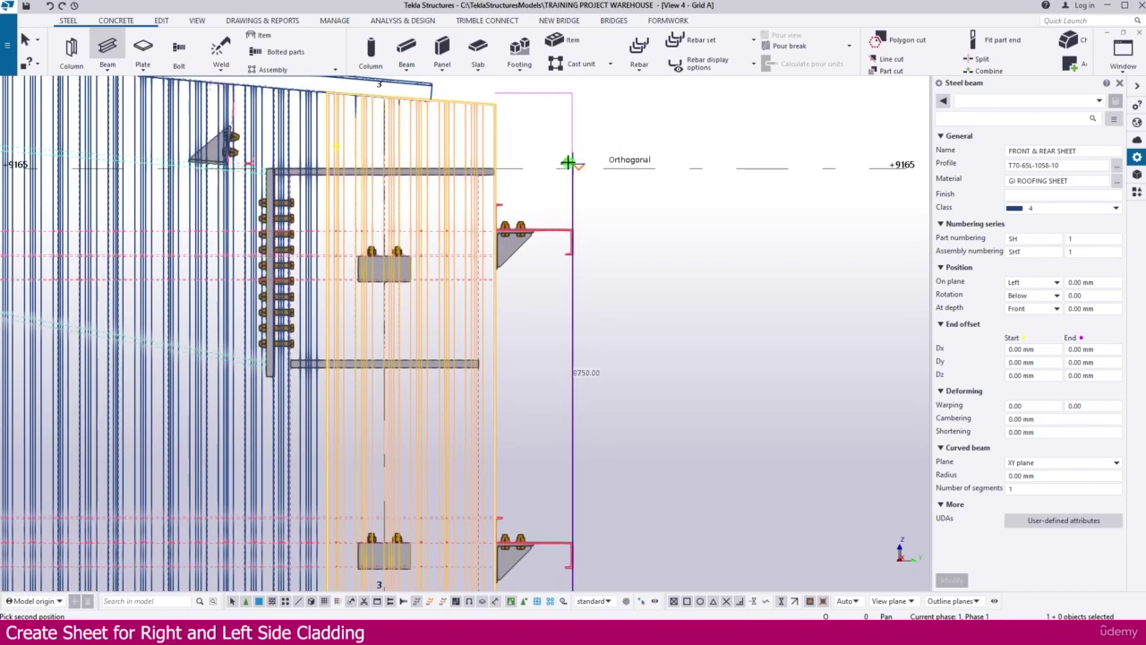
{"action": "left_click", "coordinate": [607, 177]}
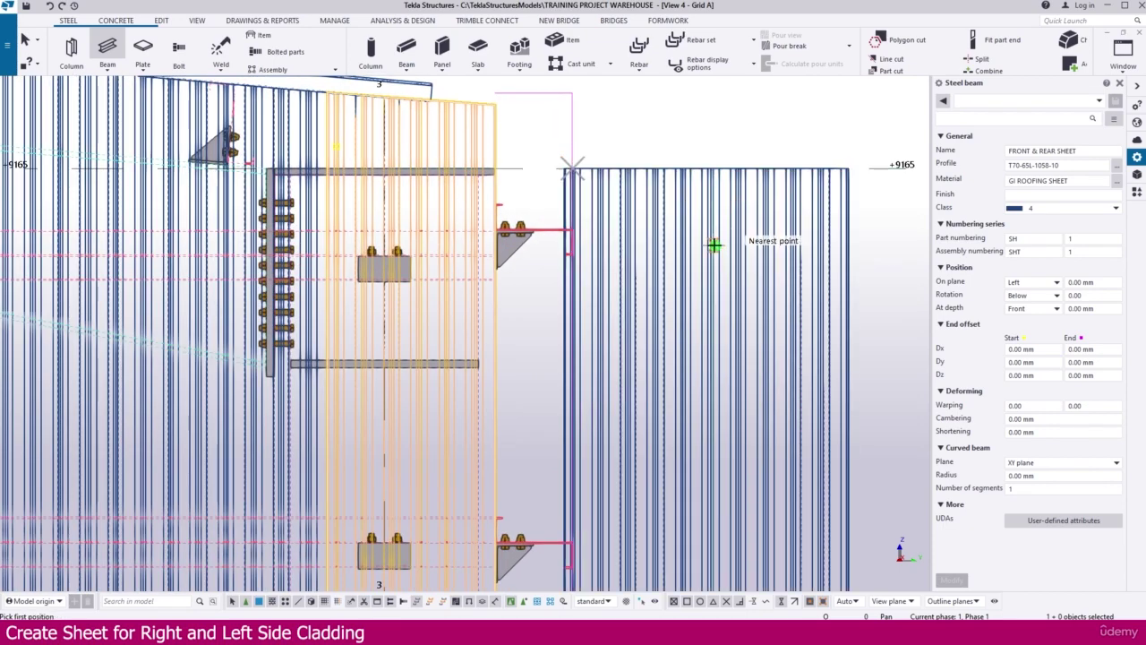
{"action": "scroll", "coordinate": [573, 175], "scroll_direction": "down", "scroll_amount": 3}
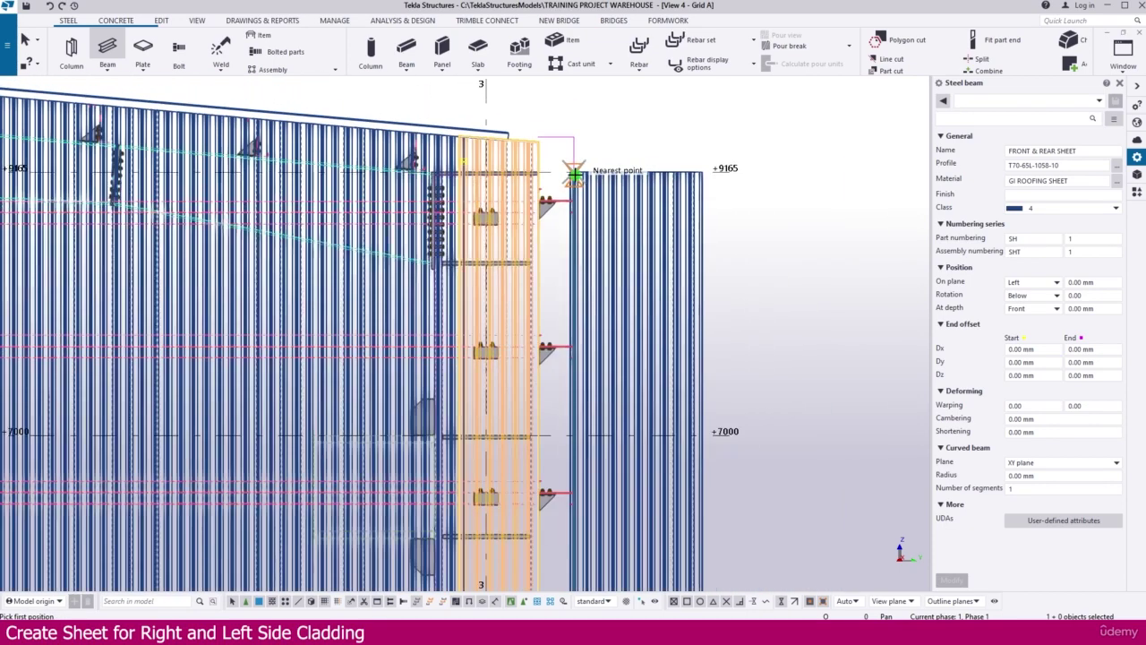
{"action": "scroll", "coordinate": [573, 175], "scroll_direction": "down", "scroll_amount": 2}
{"action": "key", "text": "Escape"}
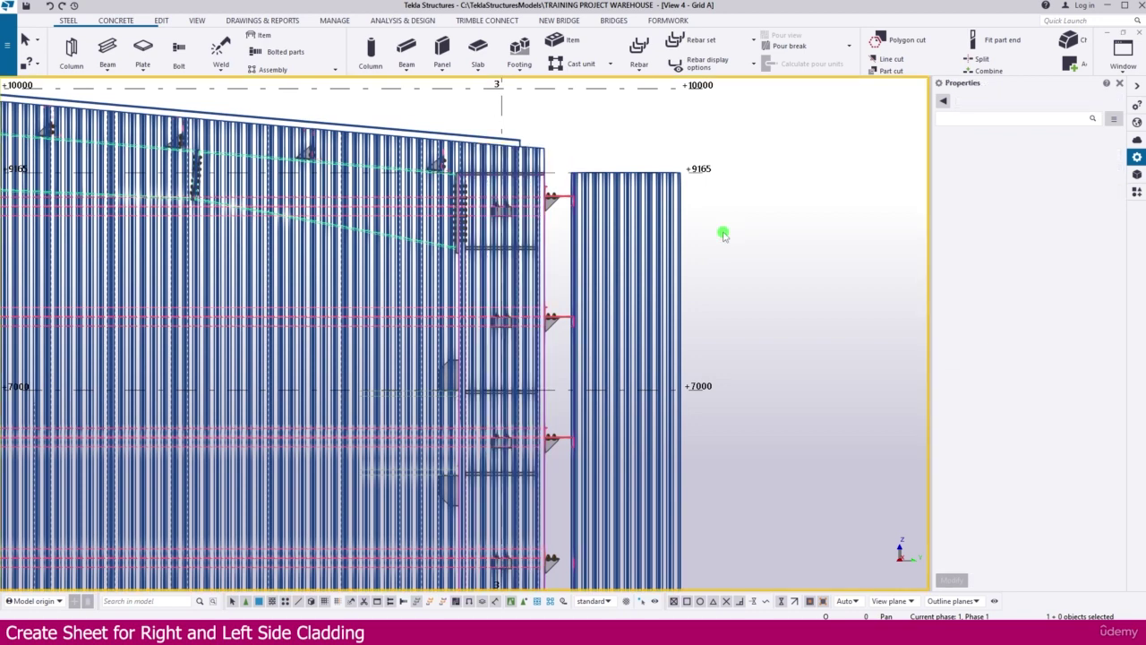
Step: Change the new sheet's name to SIDE SHEET by removing FRONT & REAR, and apply the change
{"action": "left_click", "coordinate": [676, 235]}
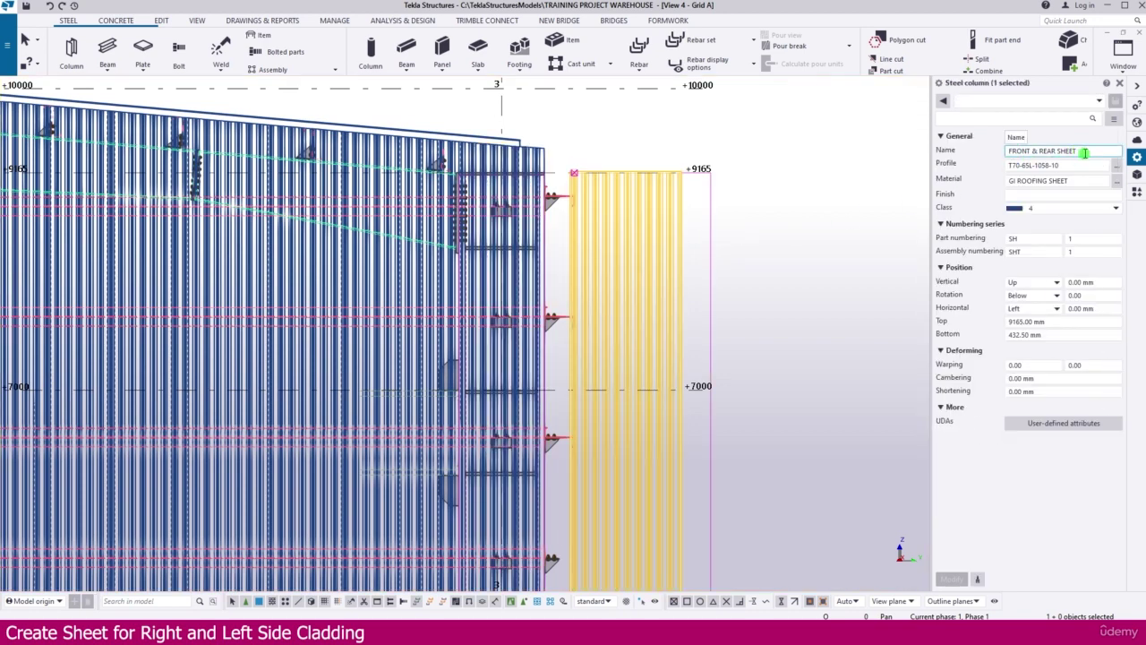
{"action": "left_click", "coordinate": [1086, 151]}
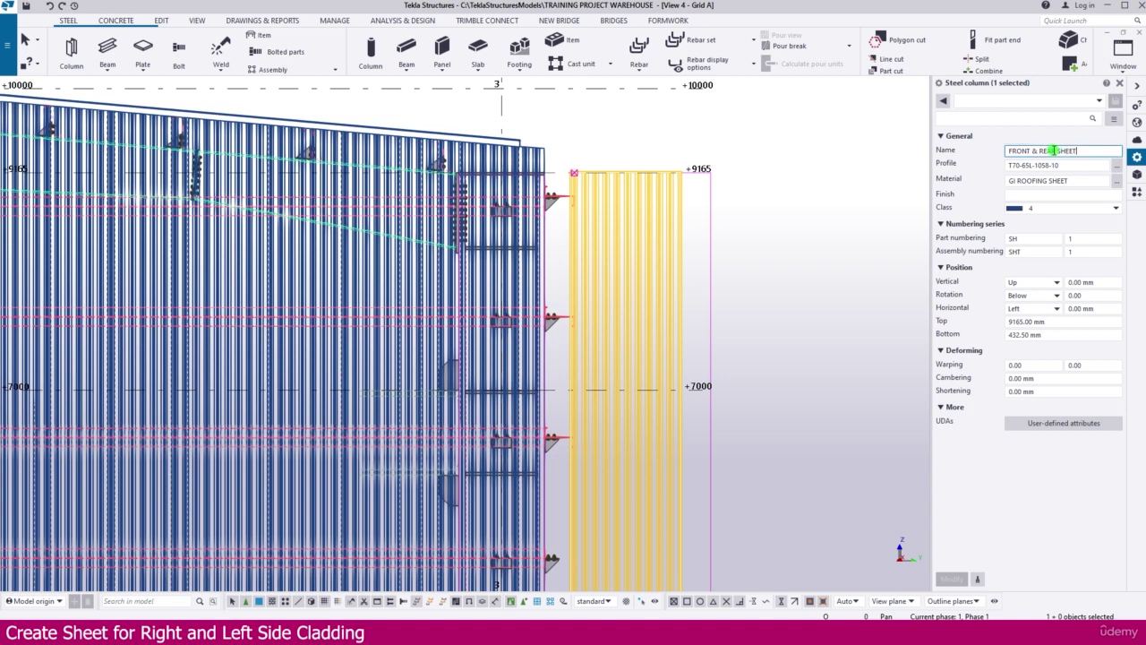
{"action": "left_click_drag", "start_coordinate": [1055, 150], "coordinate": [986, 152]}
{"action": "key", "text": "BackSpace"}
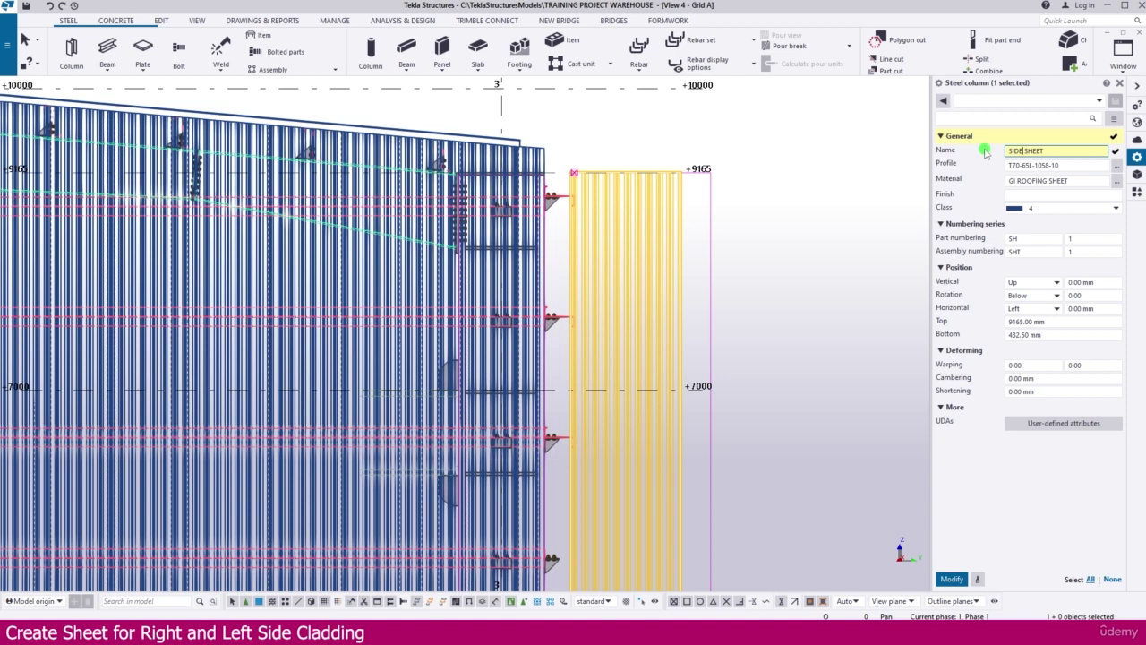
{"action": "left_click", "coordinate": [1031, 393]}
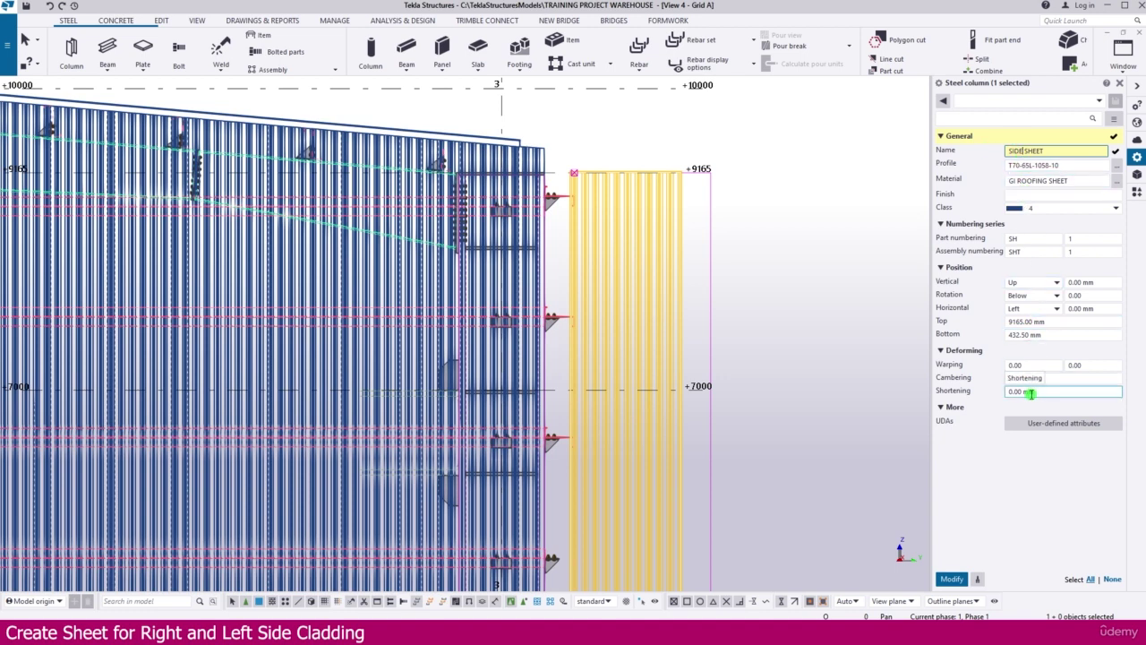
{"action": "left_click", "coordinate": [953, 580]}
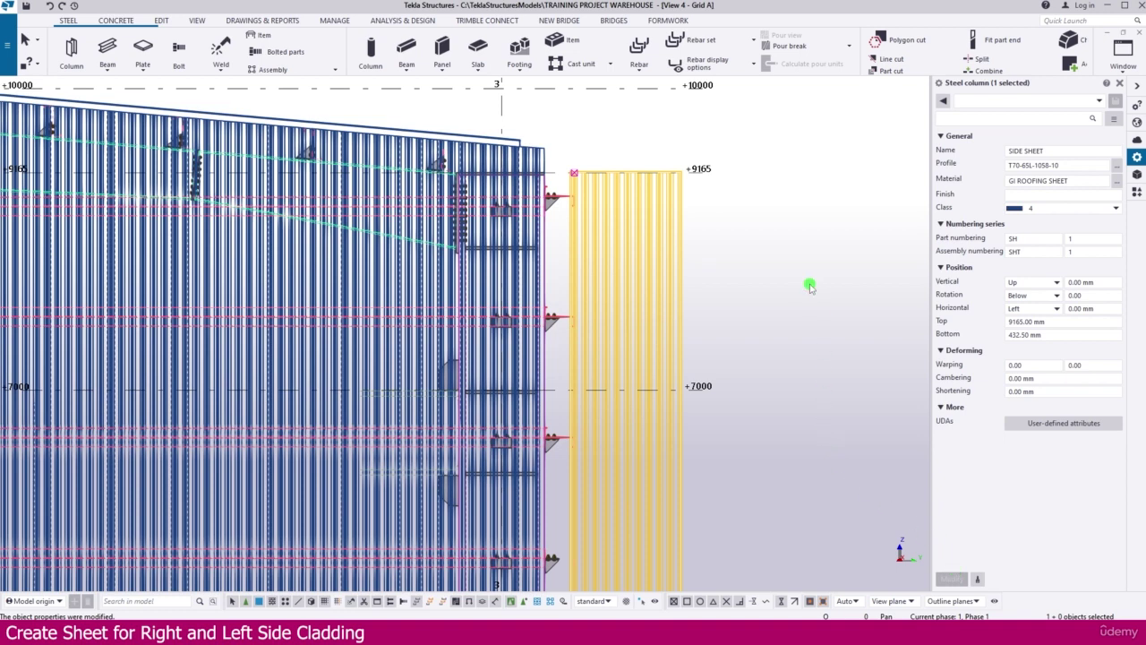
{"action": "left_click", "coordinate": [825, 309]}
Step: Switch to the isometric view, orbit to the side wall, and select the corner side sheet
{"action": "key", "text": "ctrl+Tab"}
{"action": "key", "text": "ctrl+Tab"}
{"action": "key", "text": "ctrl+Tab"}
{"action": "key", "text": "ctrl+Tab"}
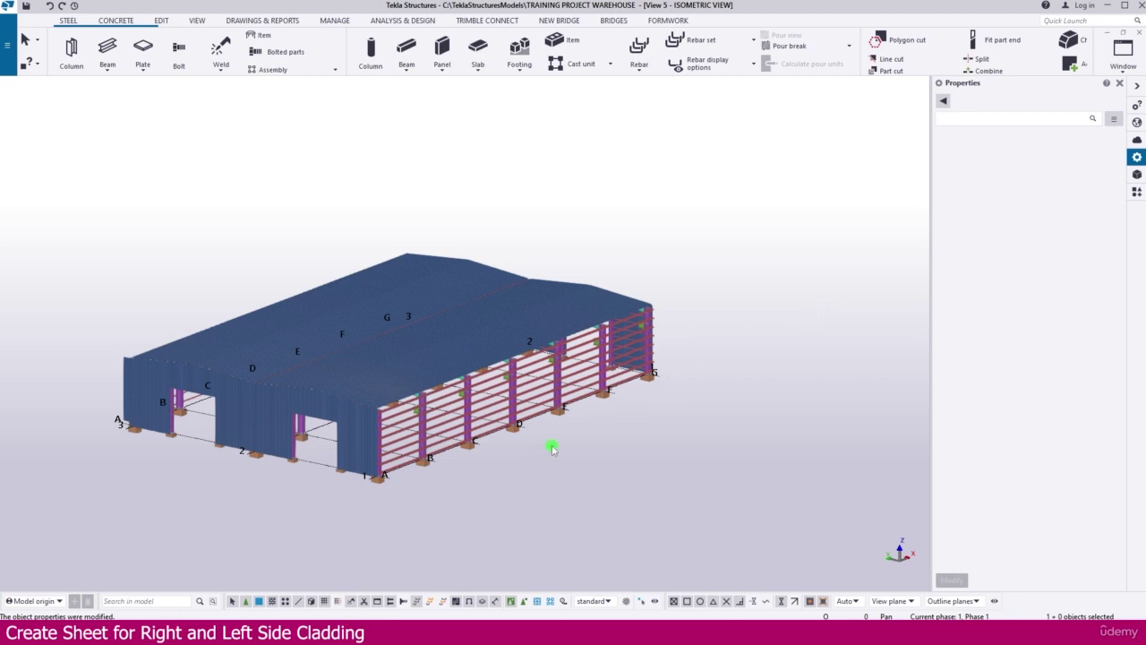
{"action": "middle_click_drag", "start_coordinate": [403, 472], "coordinate": [694, 458], "text": "ctrl"}
{"action": "scroll", "coordinate": [672, 430], "scroll_direction": "up", "scroll_amount": 3}
{"action": "middle_click_drag", "start_coordinate": [658, 416], "coordinate": [568, 415], "text": "ctrl"}
{"action": "scroll", "coordinate": [389, 496], "scroll_direction": "up", "scroll_amount": 5}
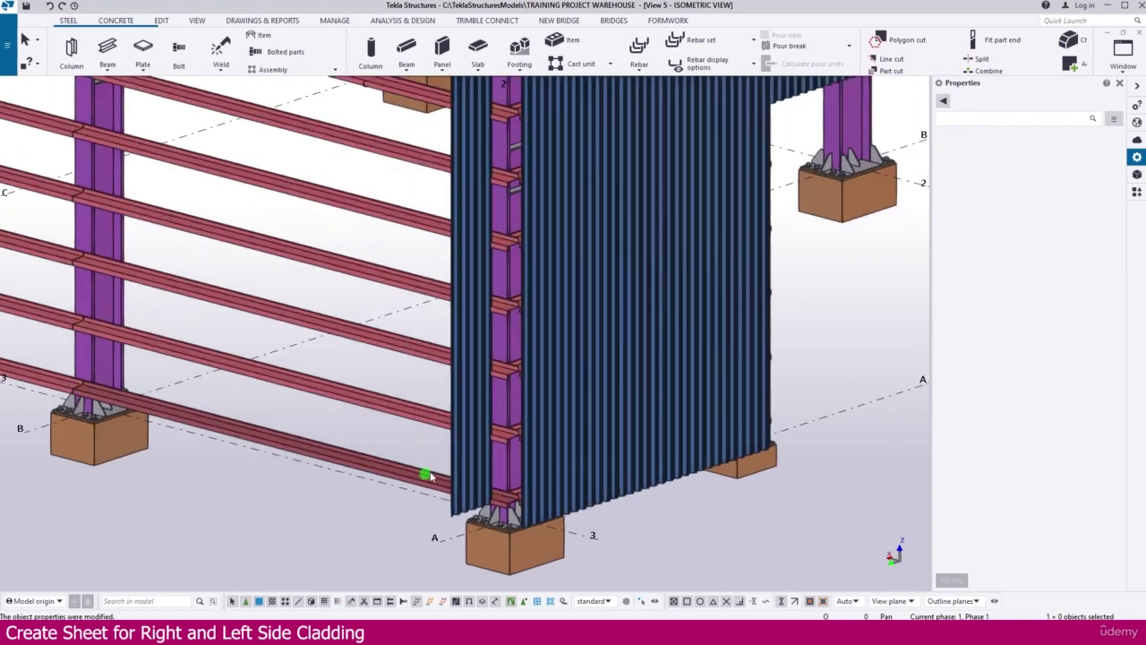
{"action": "left_click", "coordinate": [466, 445]}
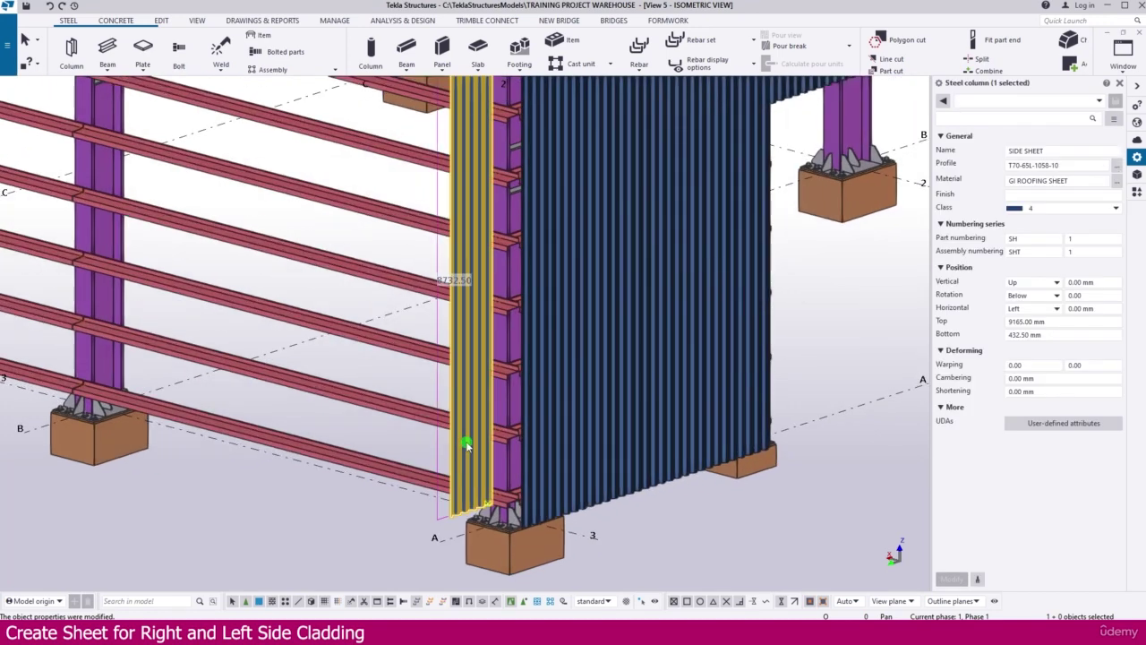
{"action": "middle_click_drag", "start_coordinate": [465, 446], "coordinate": [466, 520], "text": "ctrl"}
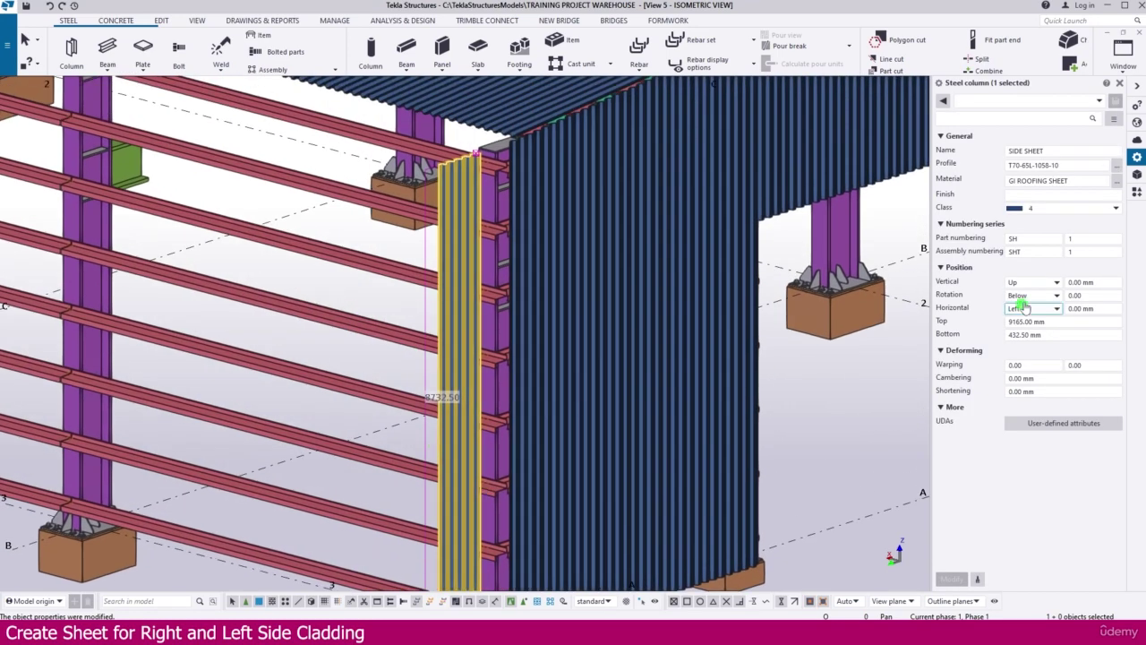
Step: Set the corner side sheet's rotation to 90
{"action": "left_click", "coordinate": [1079, 295]}
{"action": "type", "text": "90"}
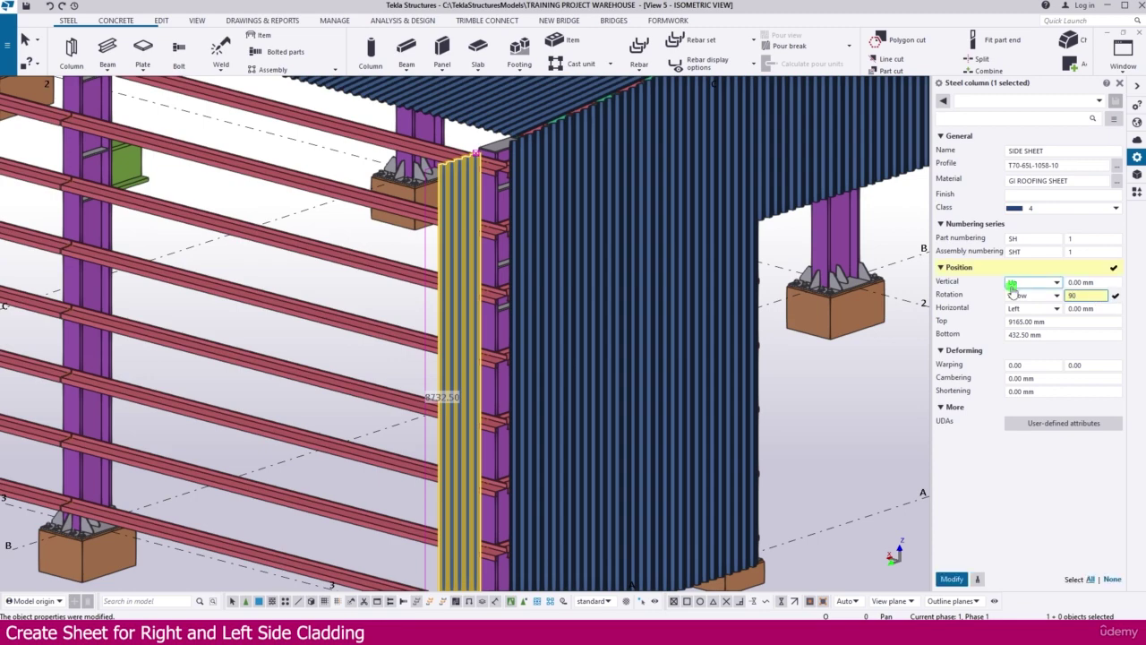
{"action": "key", "text": "Return"}
{"action": "scroll", "coordinate": [488, 152], "scroll_direction": "up", "scroll_amount": 3}
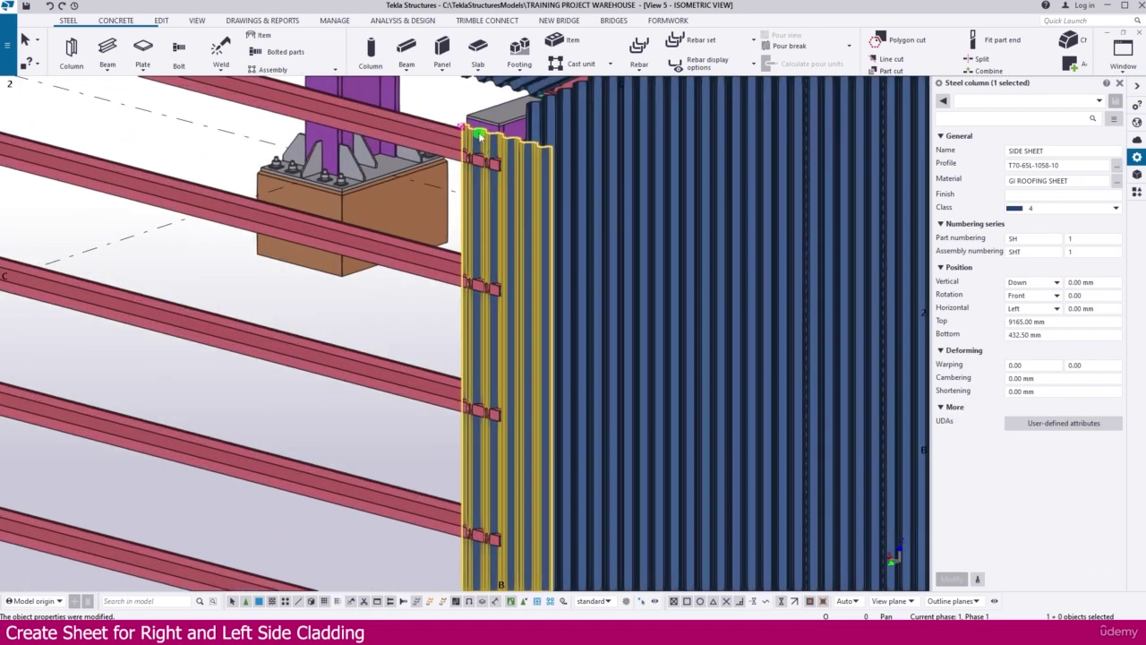
{"action": "scroll", "coordinate": [479, 135], "scroll_direction": "up", "scroll_amount": 3}
{"action": "middle_click_drag", "start_coordinate": [477, 135], "coordinate": [485, 205]}
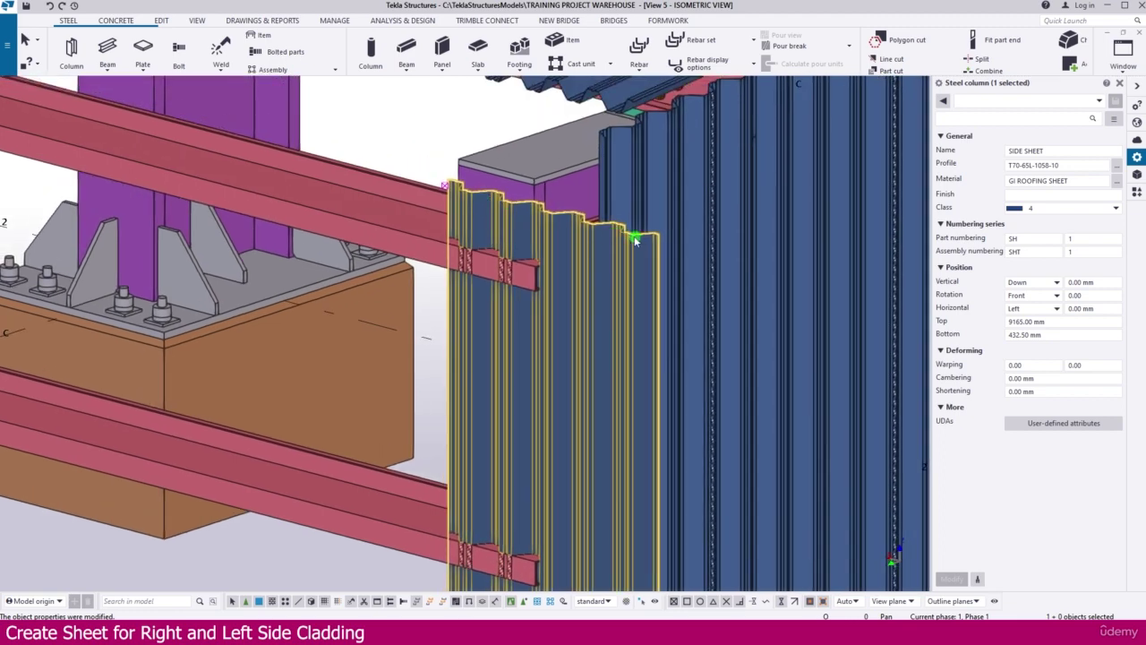
{"action": "scroll", "coordinate": [627, 238], "scroll_direction": "down", "scroll_amount": 5}
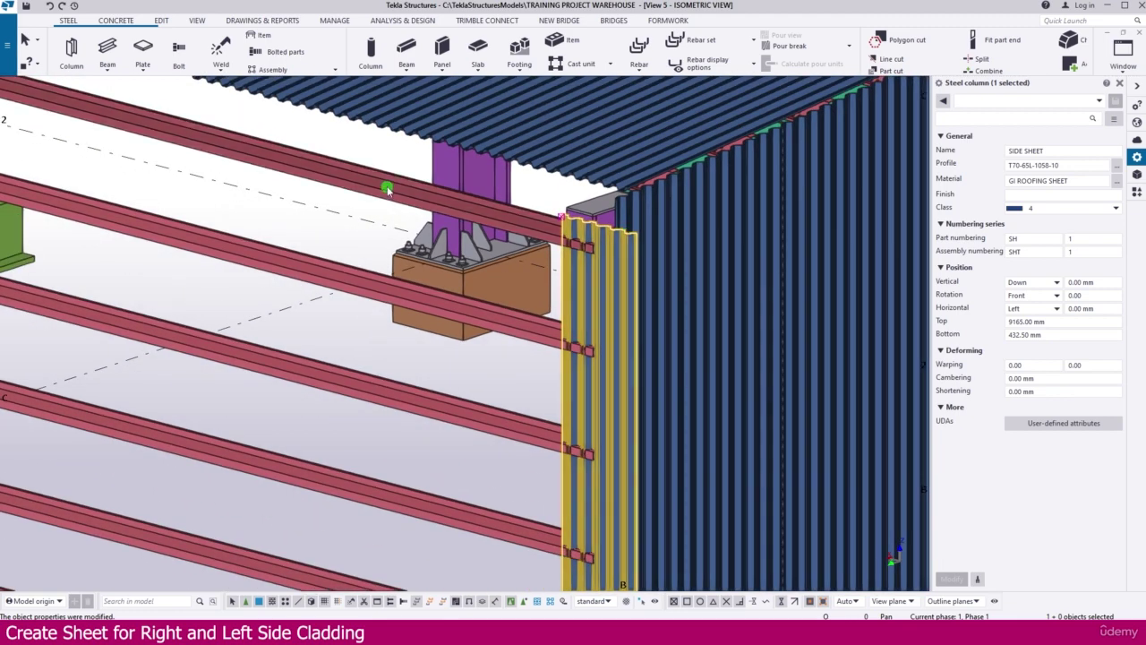
{"action": "left_click", "coordinate": [197, 20]}
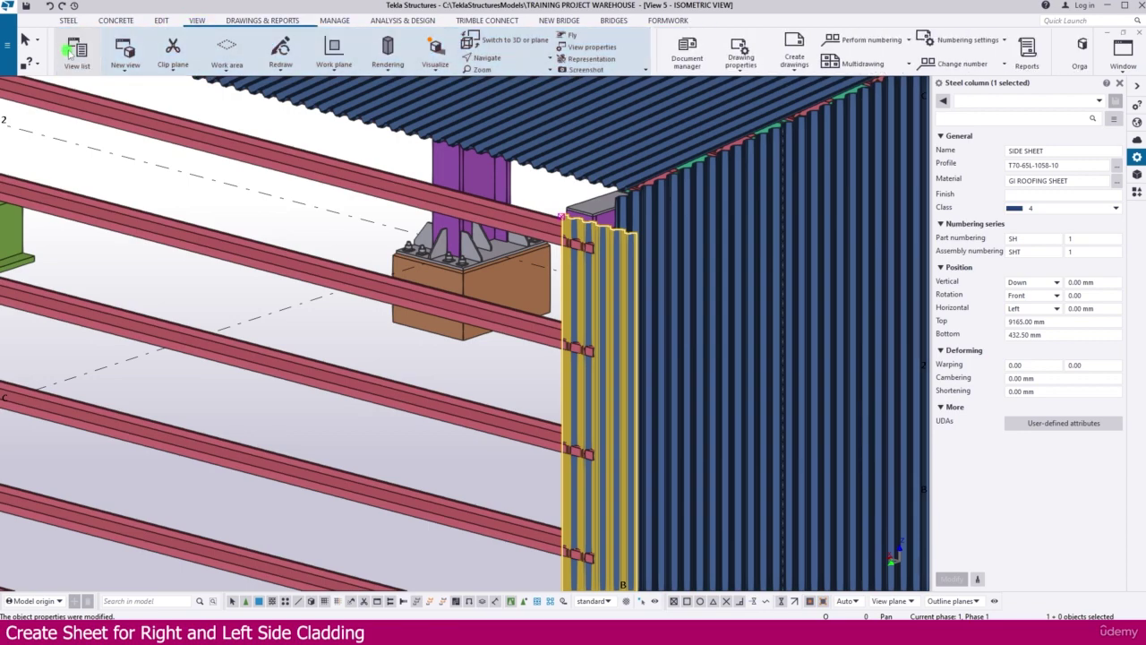
Step: Show the Plan +0 view in the model window
{"action": "left_click", "coordinate": [77, 53]}
{"action": "left_click", "coordinate": [544, 217]}
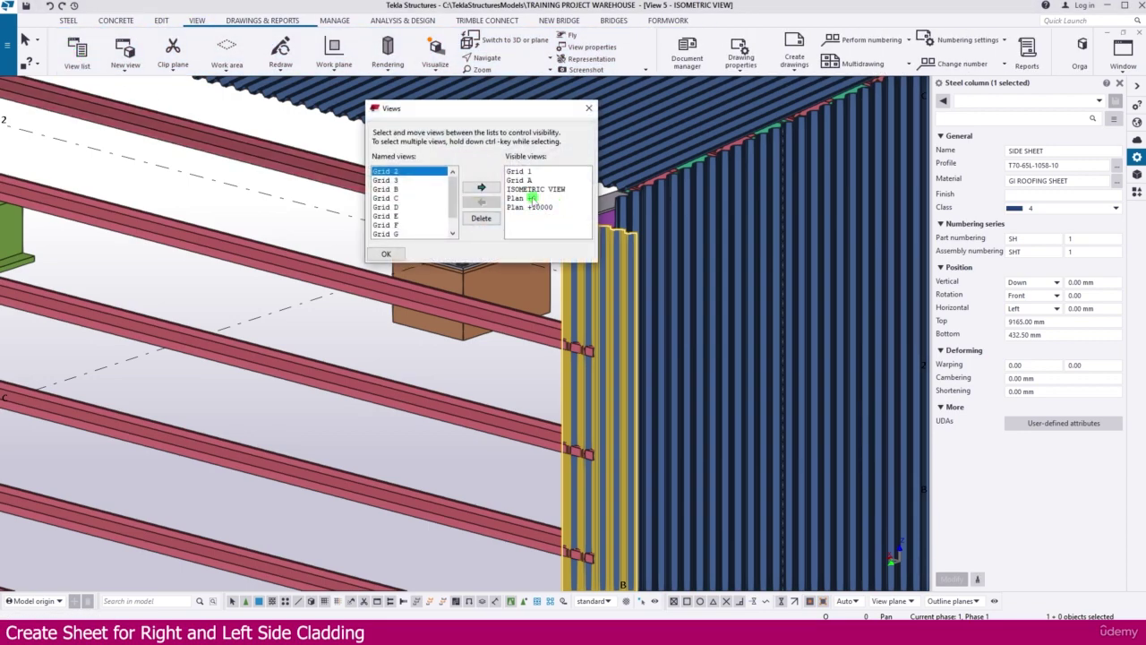
{"action": "left_click", "coordinate": [532, 199]}
{"action": "left_click", "coordinate": [592, 111]}
{"action": "scroll", "coordinate": [129, 131], "scroll_direction": "up", "scroll_amount": 8}
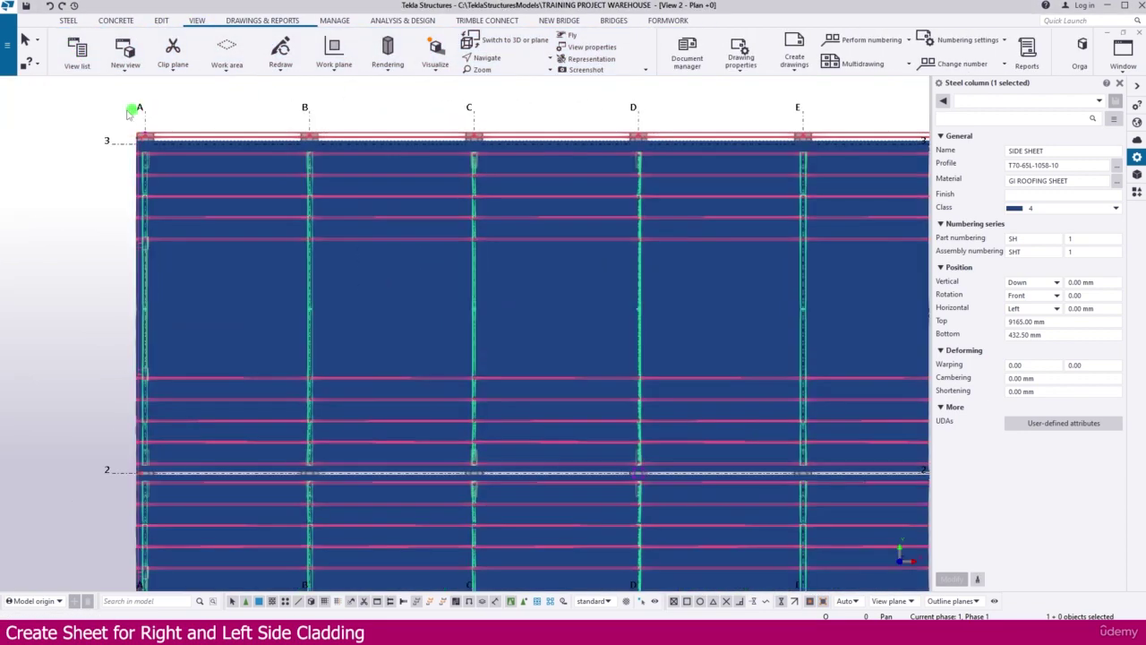
{"action": "scroll", "coordinate": [129, 131], "scroll_direction": "up", "scroll_amount": 10}
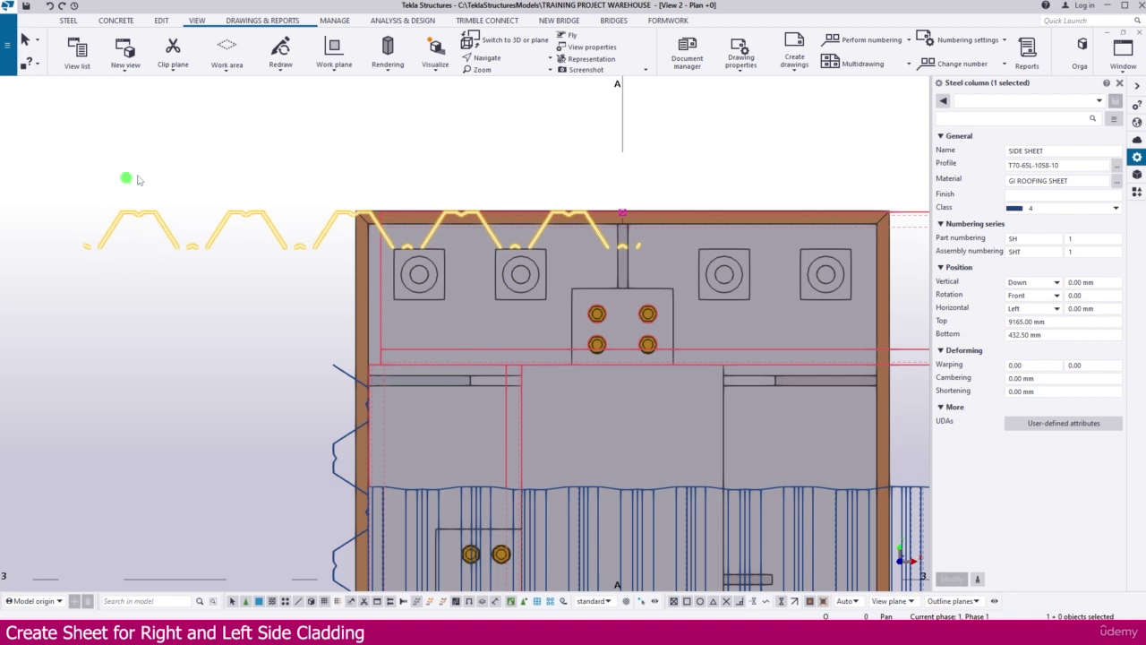
Step: Set the side sheet's rotation offset to 180 in the plan view
{"action": "left_click", "coordinate": [621, 284]}
{"action": "left_click", "coordinate": [1104, 299]}
{"action": "double_click", "coordinate": [1103, 296]}
{"action": "left_click", "coordinate": [1058, 298]}
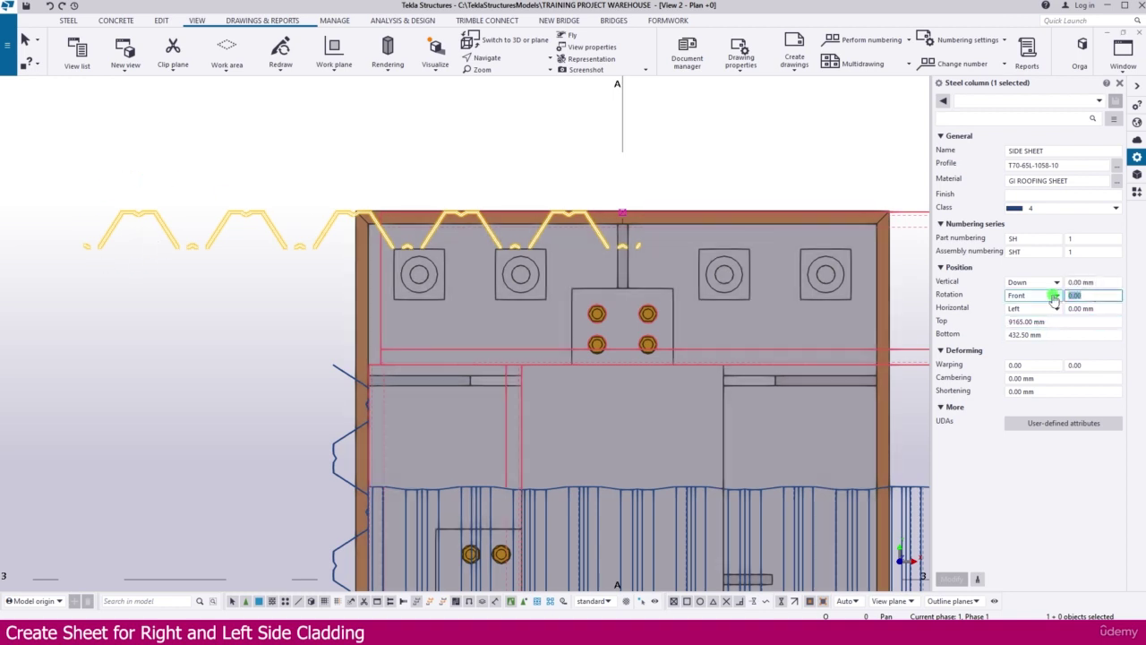
{"action": "type", "text": "18"}
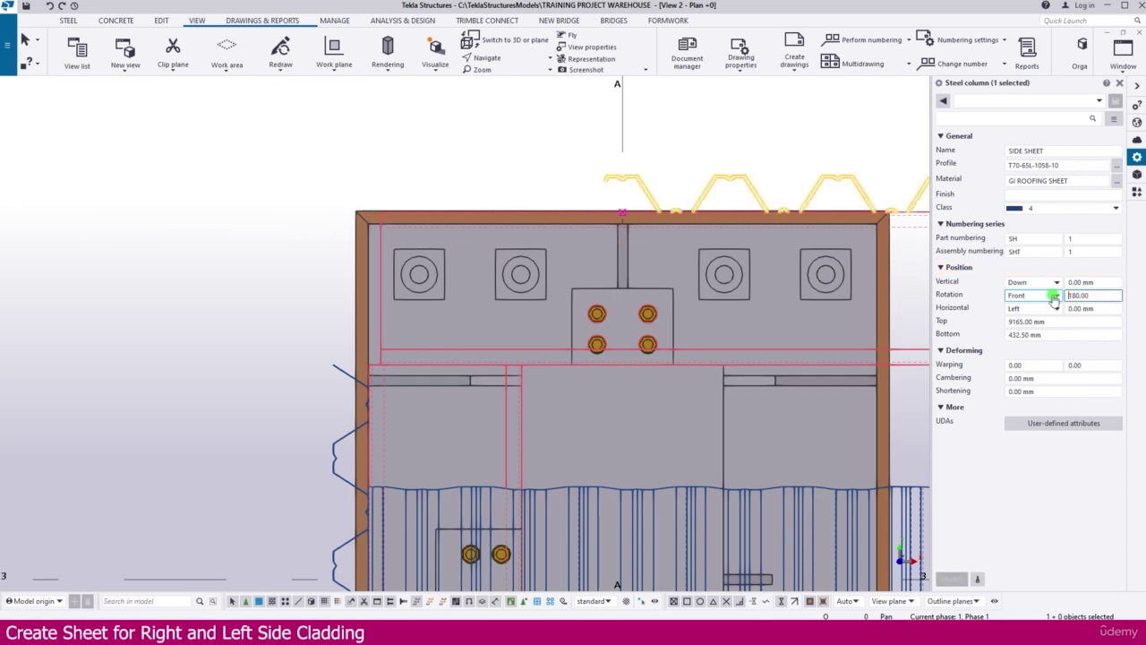
{"action": "key", "text": "Return"}
{"action": "middle_click_drag", "start_coordinate": [709, 291], "coordinate": [596, 361]}
{"action": "scroll", "coordinate": [643, 286], "scroll_direction": "up", "scroll_amount": 4}
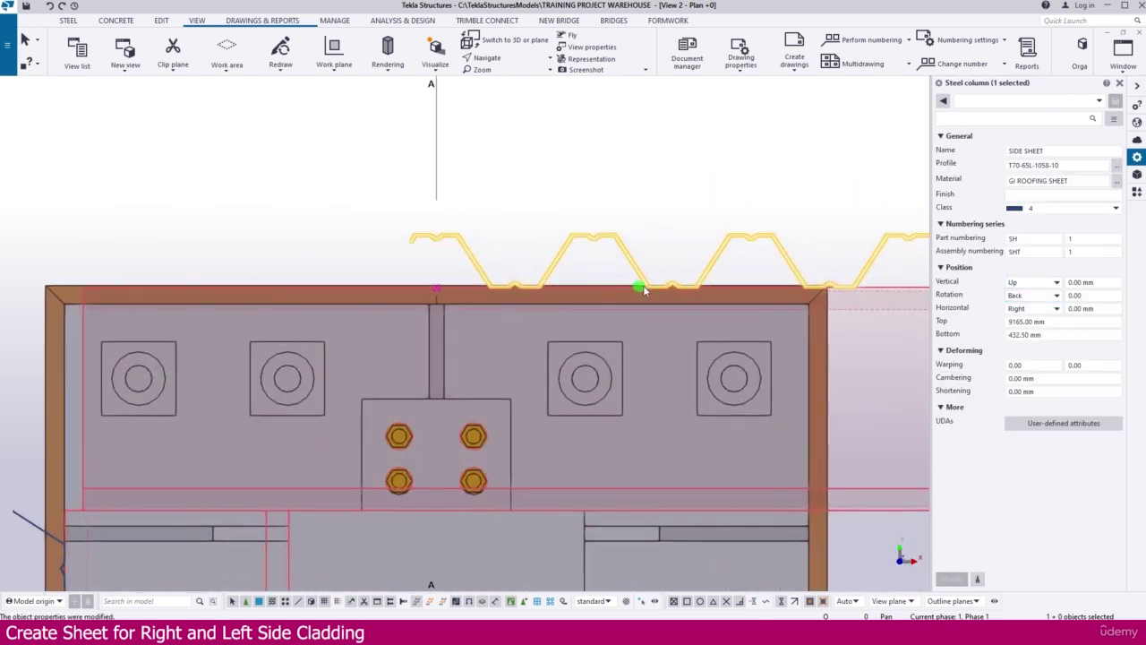
{"action": "scroll", "coordinate": [550, 259], "scroll_direction": "down", "scroll_amount": 4}
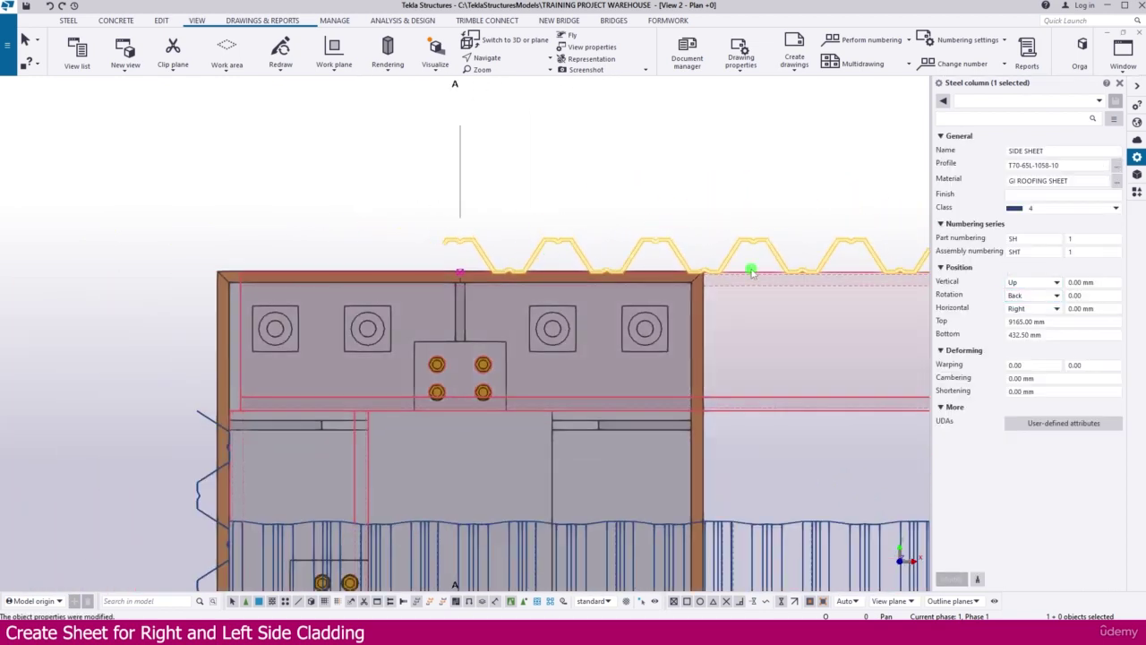
{"action": "scroll", "coordinate": [545, 277], "scroll_direction": "right", "scroll_amount": 3}
{"action": "scroll", "coordinate": [191, 256], "scroll_direction": "up", "scroll_amount": 4}
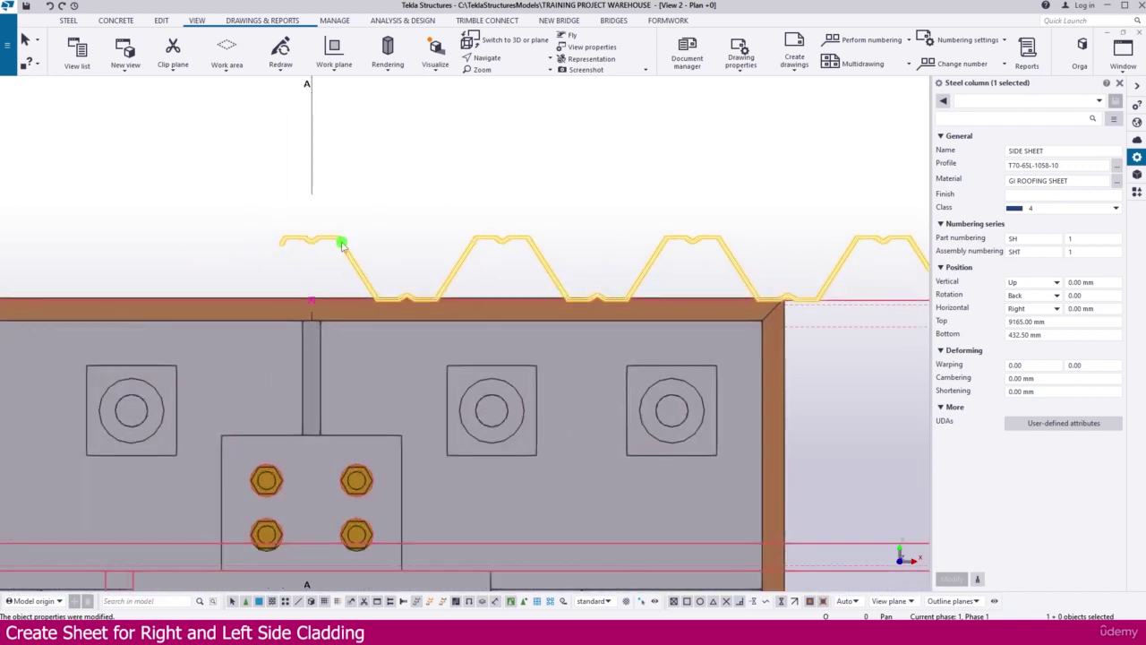
Step: Move the side sheet from its edge to the corner column's outer corner
{"action": "right_click", "coordinate": [341, 244]}
{"action": "left_click", "coordinate": [375, 337]}
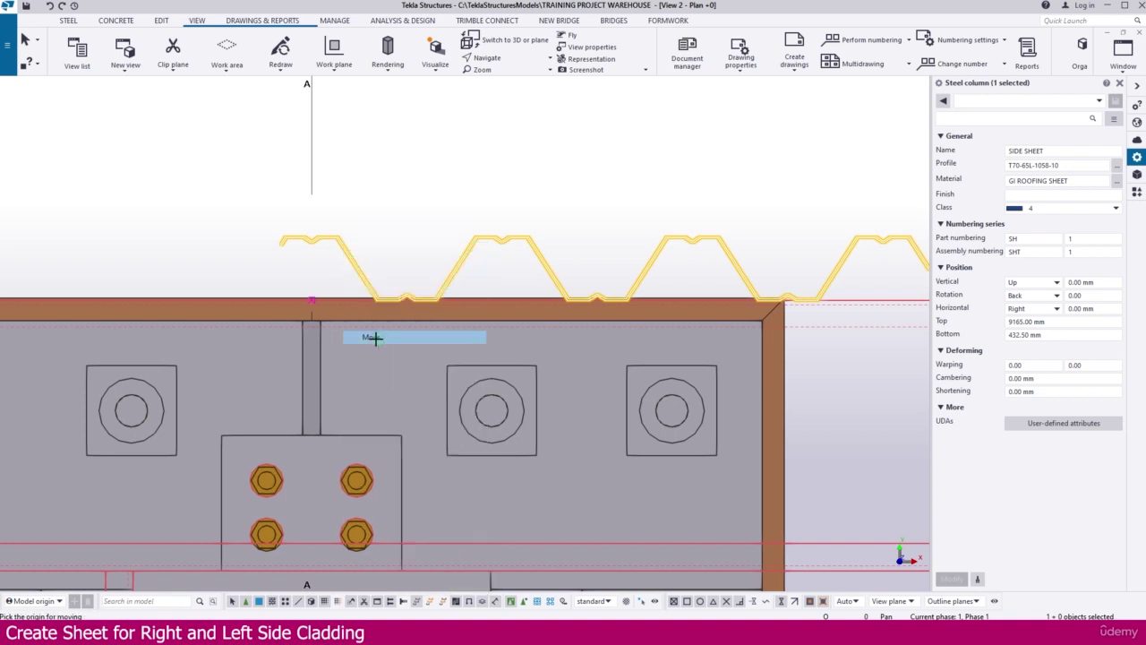
{"action": "scroll", "coordinate": [300, 300], "scroll_direction": "up", "scroll_amount": 5}
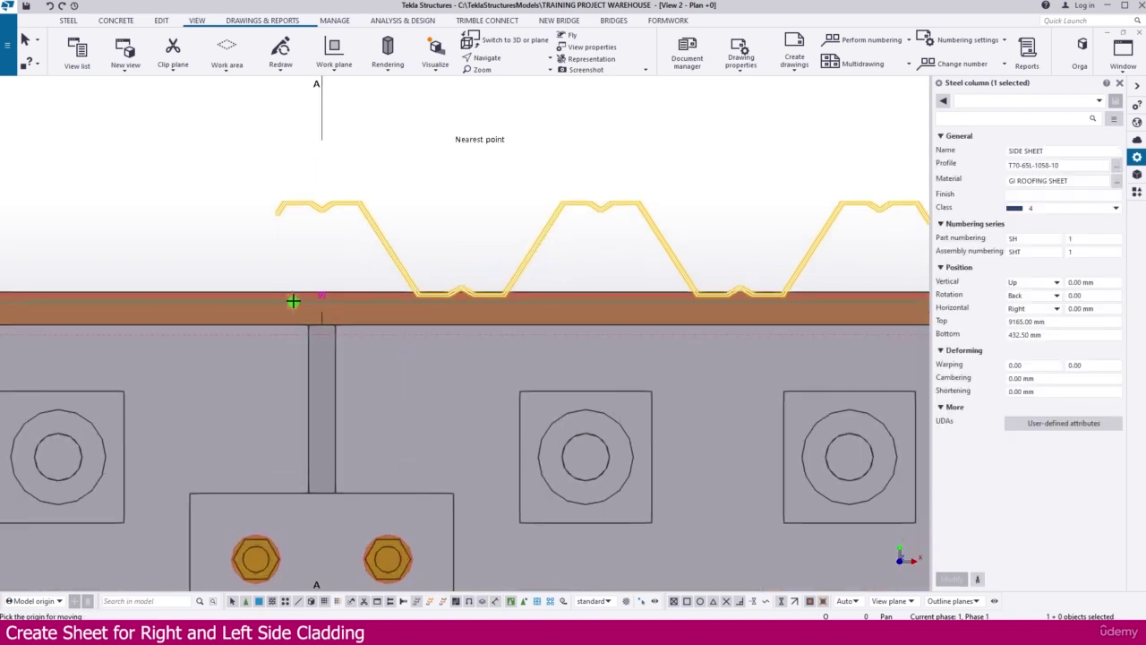
{"action": "left_click", "coordinate": [346, 290]}
{"action": "scroll", "coordinate": [649, 330], "scroll_direction": "down", "scroll_amount": 8}
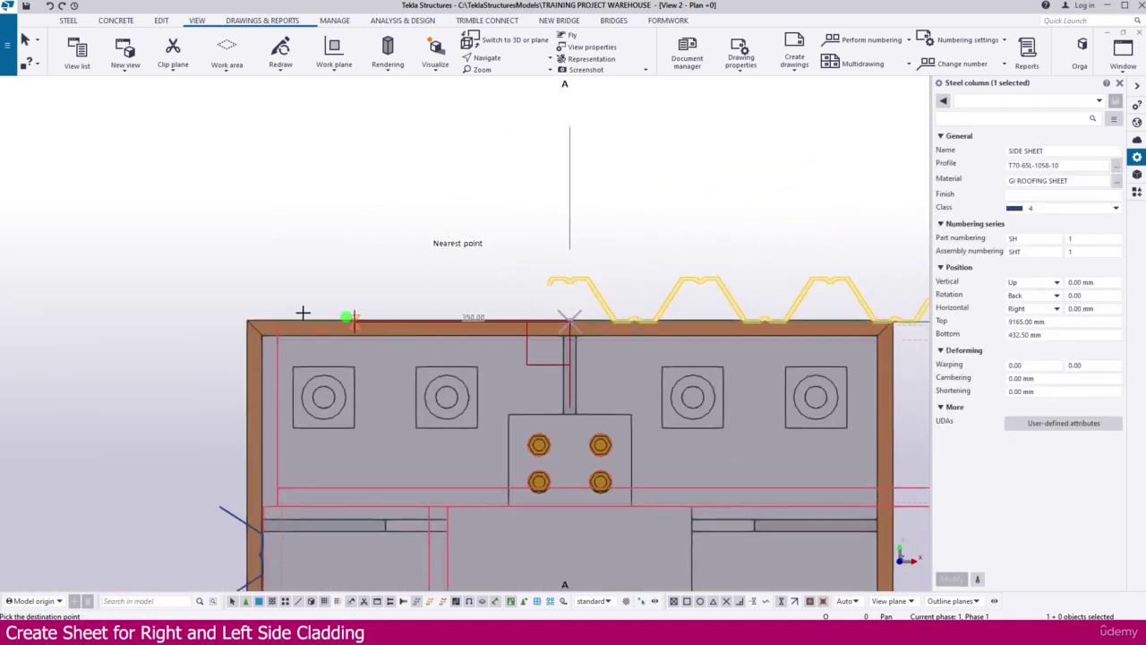
{"action": "scroll", "coordinate": [303, 313], "scroll_direction": "up", "scroll_amount": 5}
{"action": "left_click", "coordinate": [294, 326]}
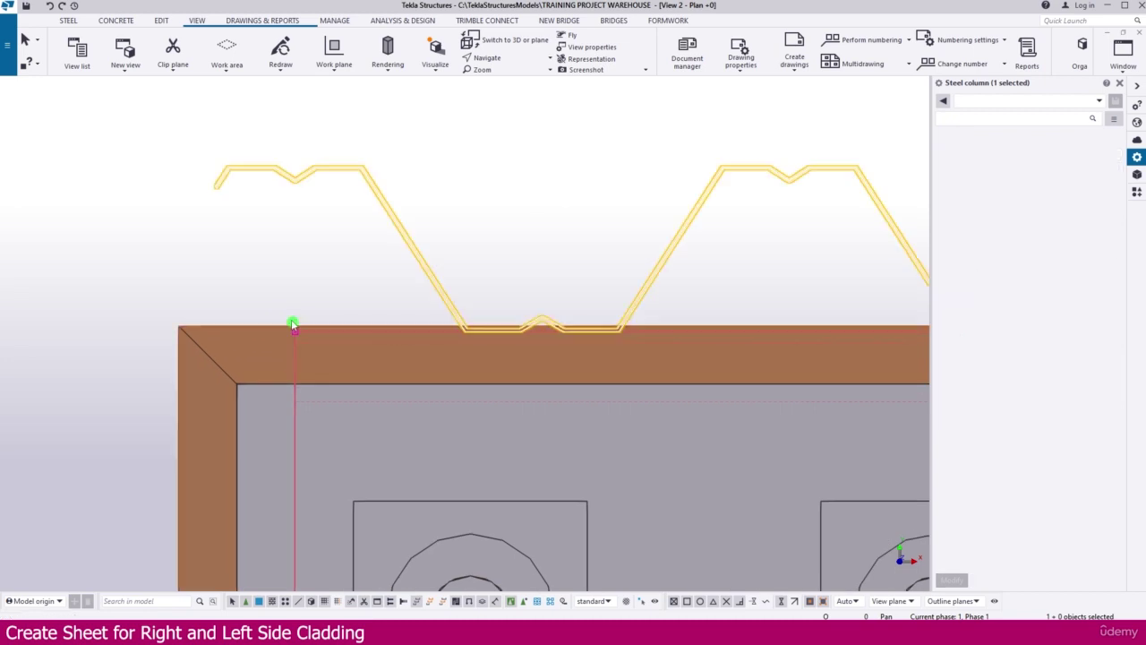
{"action": "scroll", "coordinate": [294, 326], "scroll_direction": "down", "scroll_amount": 10}
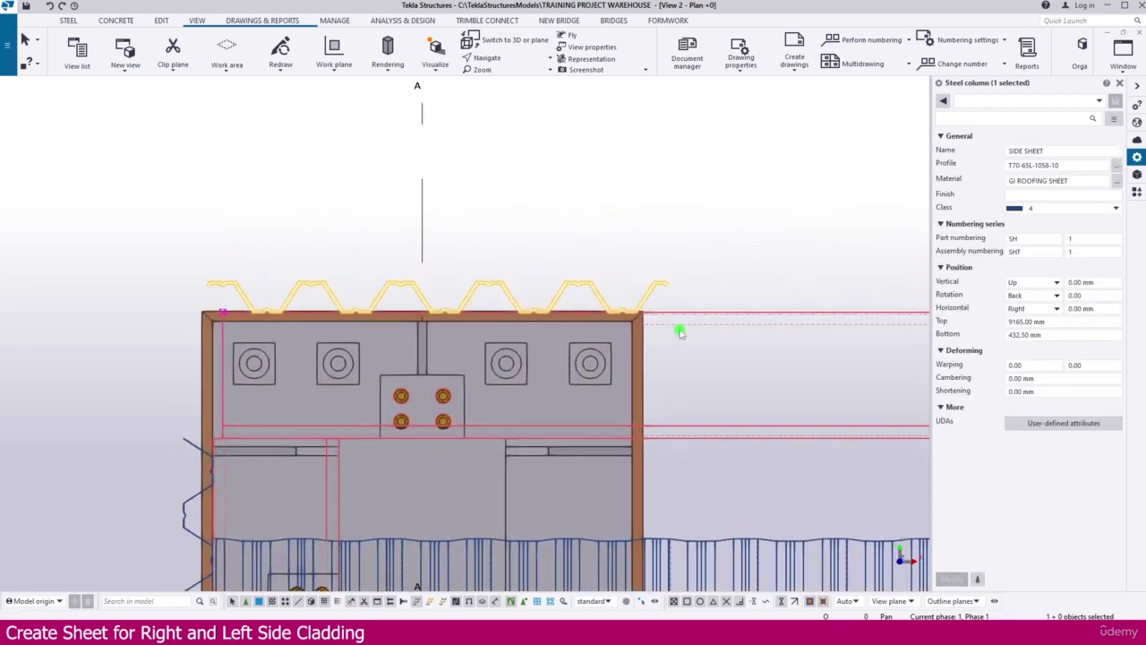
{"action": "scroll", "coordinate": [135, 308], "scroll_direction": "up", "scroll_amount": 3}
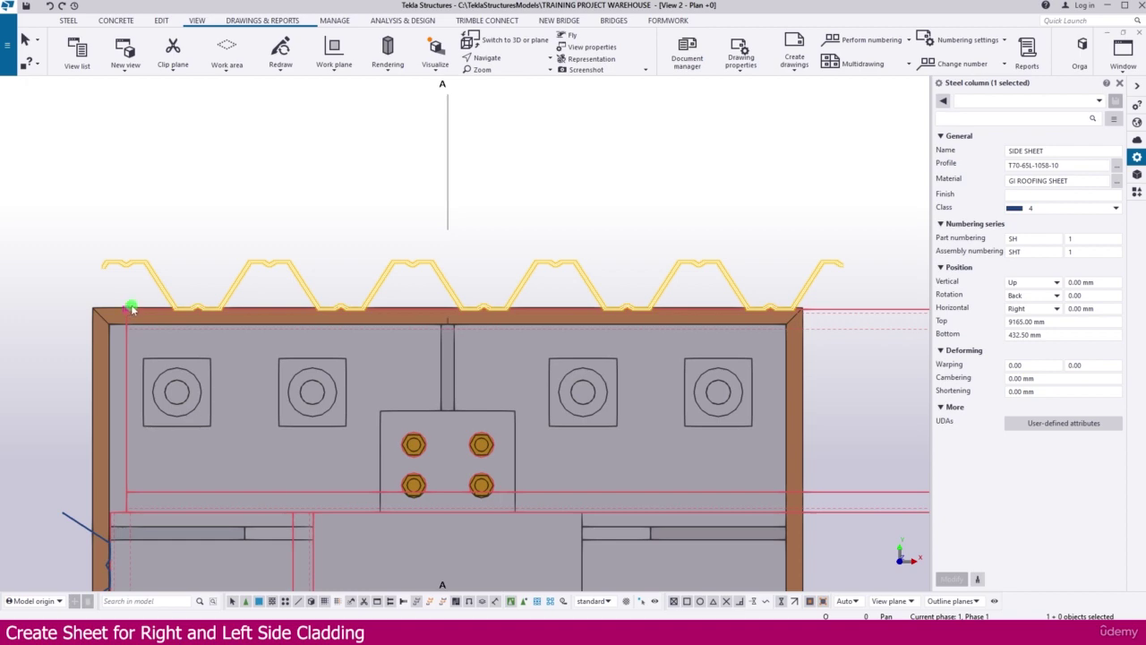
{"action": "scroll", "coordinate": [132, 309], "scroll_direction": "down", "scroll_amount": 3}
Step: Return to the isometric view
{"action": "key", "text": "ctrl+Tab"}
{"action": "key", "text": "ctrl+Tab"}
{"action": "key", "text": "ctrl+Tab"}
{"action": "key", "text": "ctrl+Tab"}
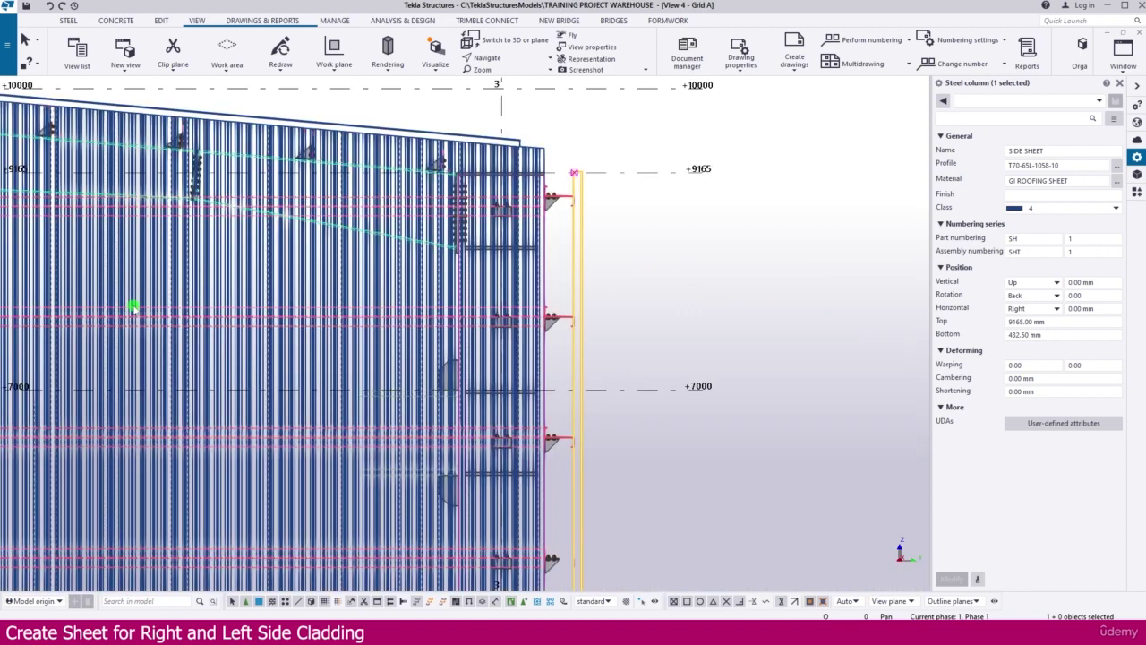
{"action": "scroll", "coordinate": [132, 307], "scroll_direction": "down", "scroll_amount": 5}
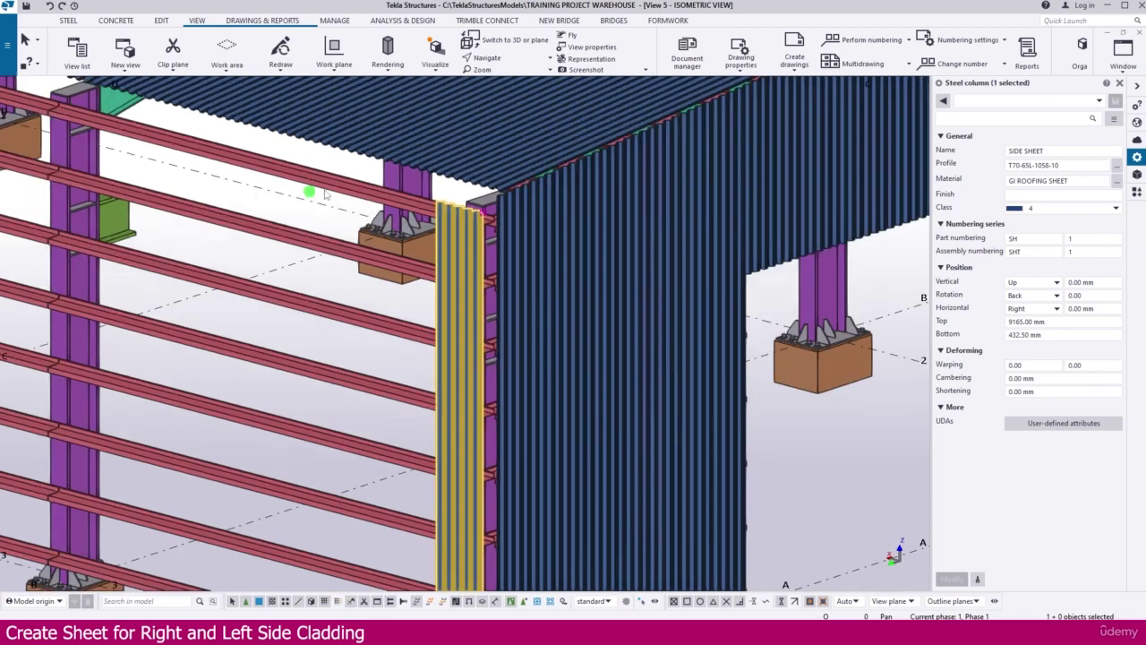
{"action": "scroll", "coordinate": [442, 432], "scroll_direction": "up", "scroll_amount": 3}
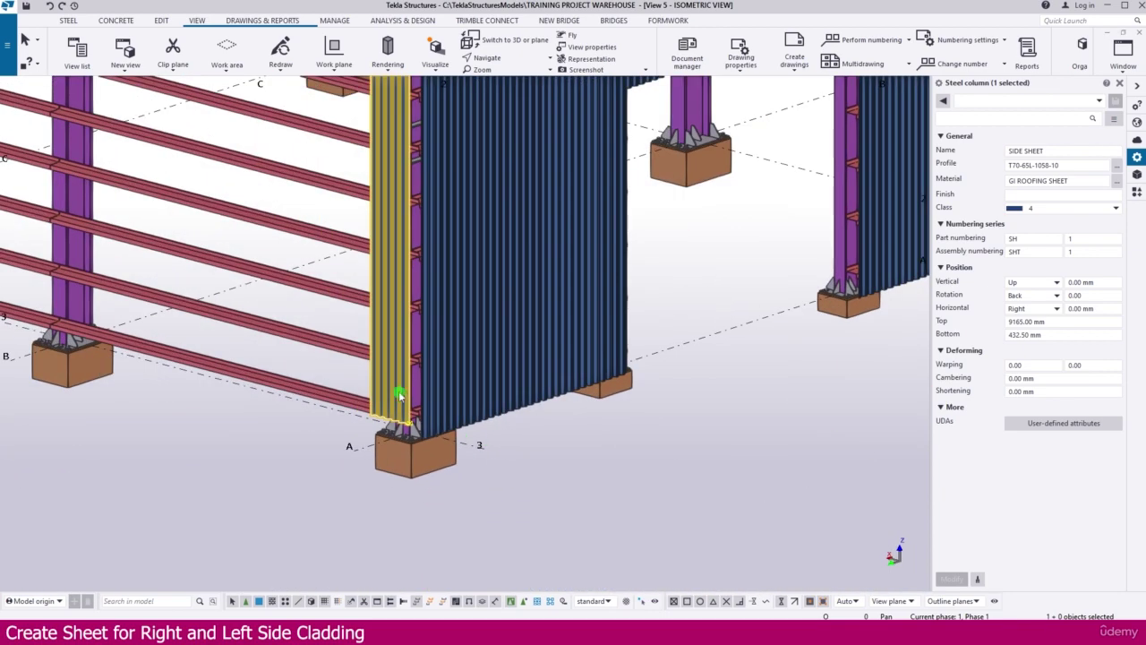
Step: Set the side sheet's Bottom level to 0, then orbit the warehouse to review the cladding
{"action": "left_click", "coordinate": [1066, 334]}
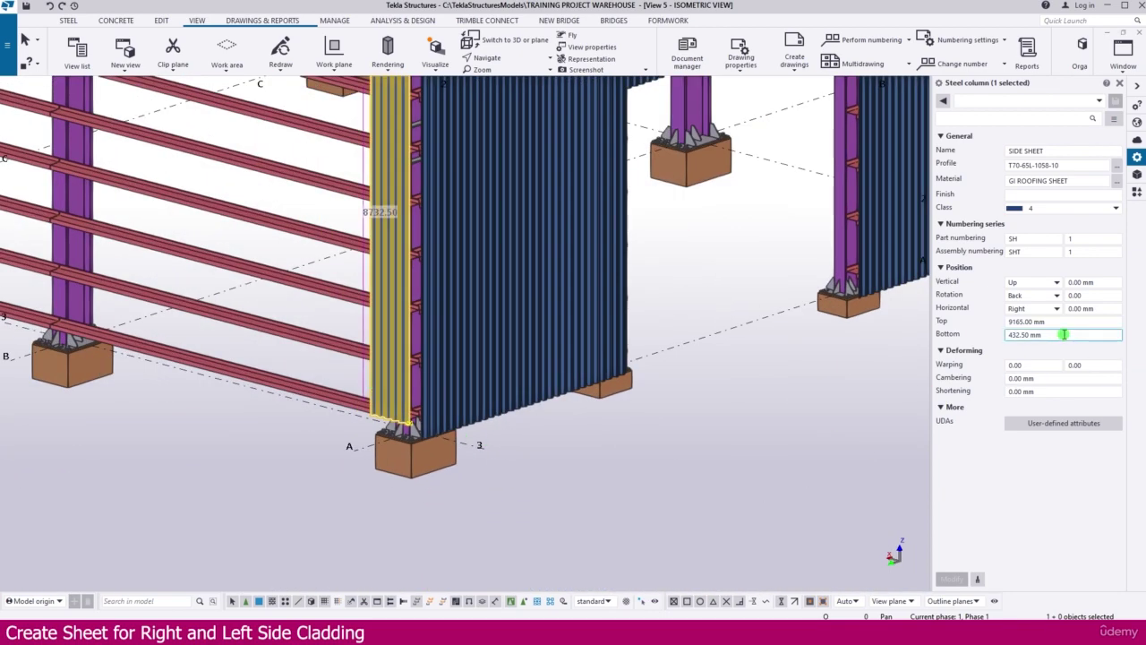
{"action": "type", "text": "0"}
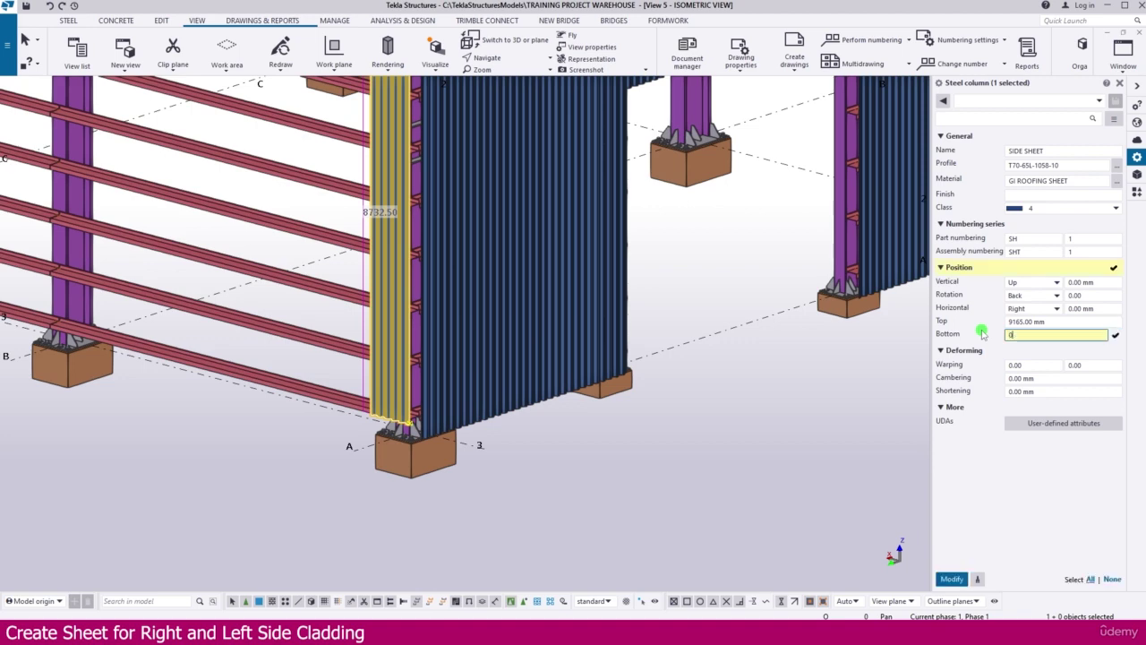
{"action": "key", "text": "Return"}
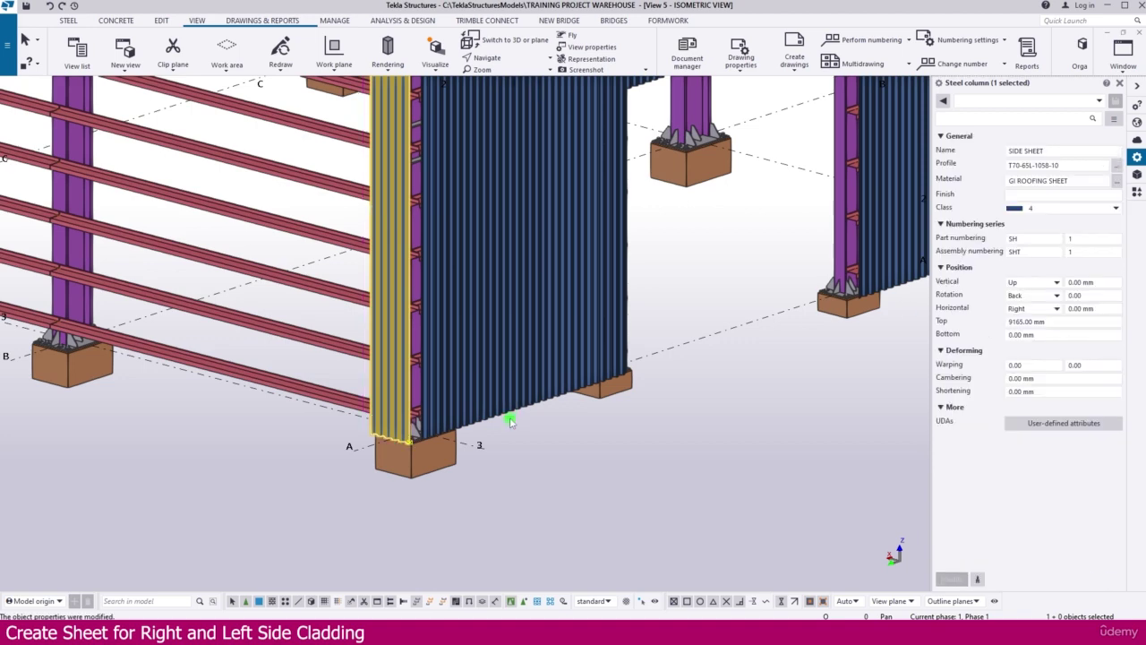
{"action": "middle_click_drag", "start_coordinate": [510, 422], "coordinate": [400, 319], "text": "ctrl"}
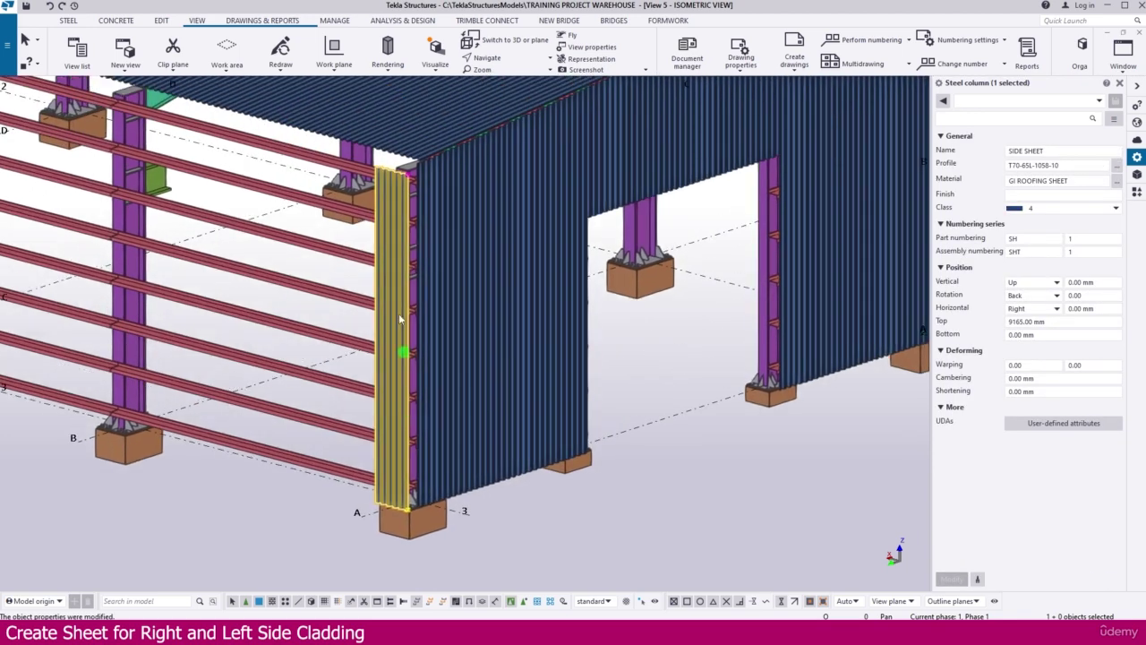
{"action": "scroll", "coordinate": [400, 320], "scroll_direction": "up", "scroll_amount": 6}
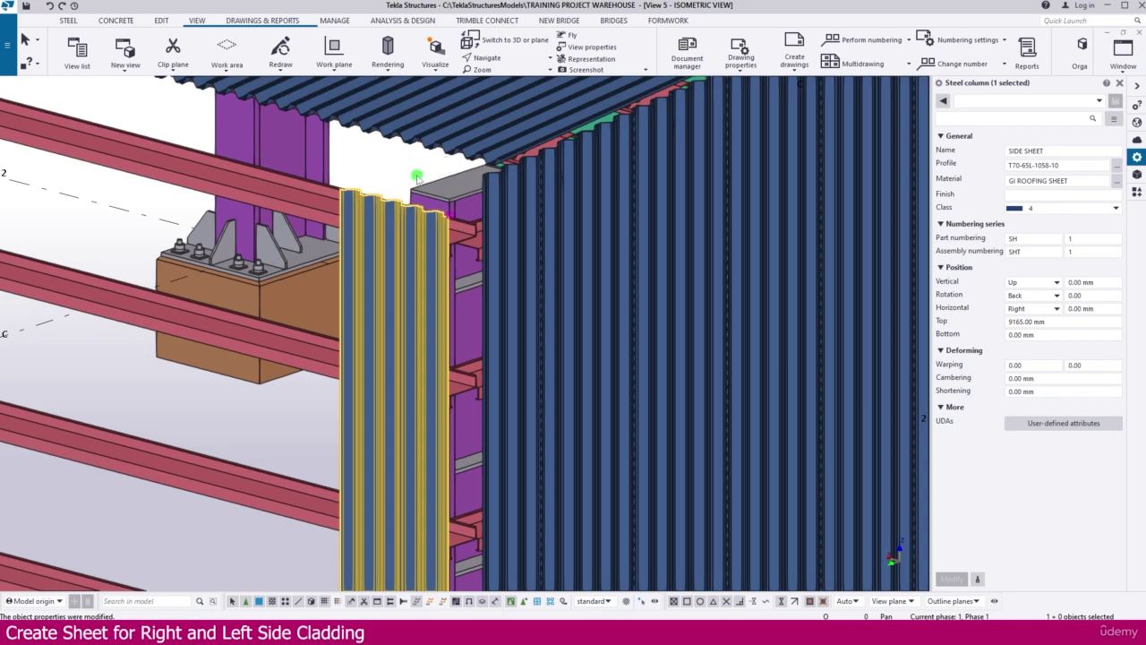
{"action": "scroll", "coordinate": [407, 180], "scroll_direction": "down", "scroll_amount": 8}
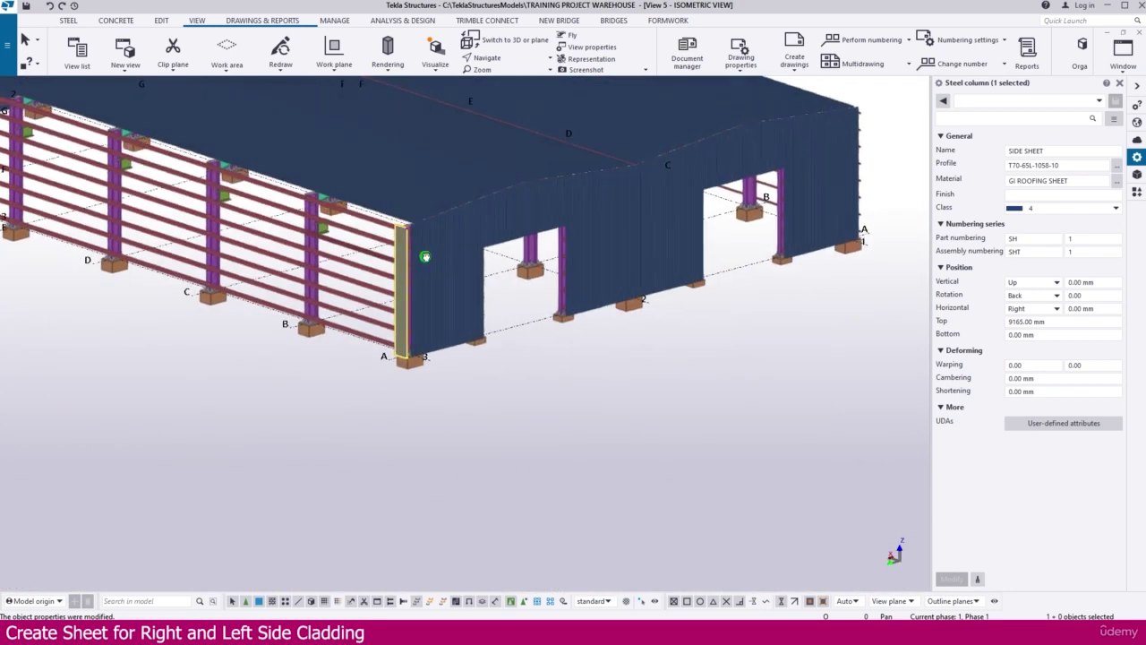
{"action": "middle_click_drag", "start_coordinate": [425, 257], "coordinate": [376, 242], "text": "ctrl"}
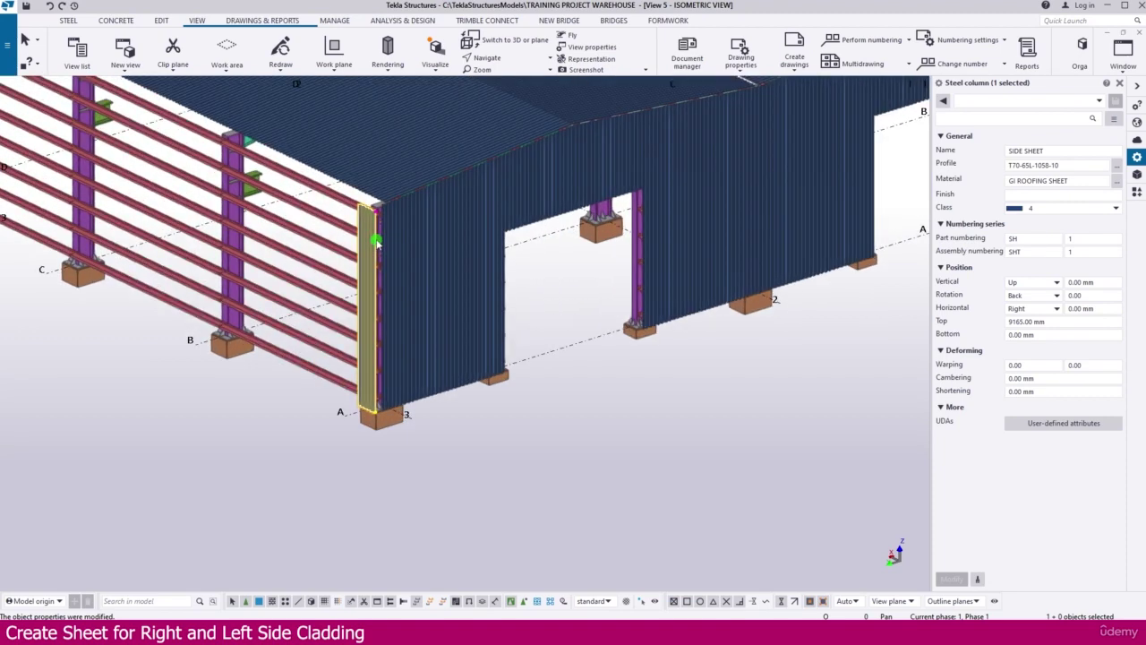
{"action": "left_click", "coordinate": [550, 295]}
{"action": "middle_click_drag", "start_coordinate": [550, 295], "coordinate": [456, 266], "text": "ctrl"}
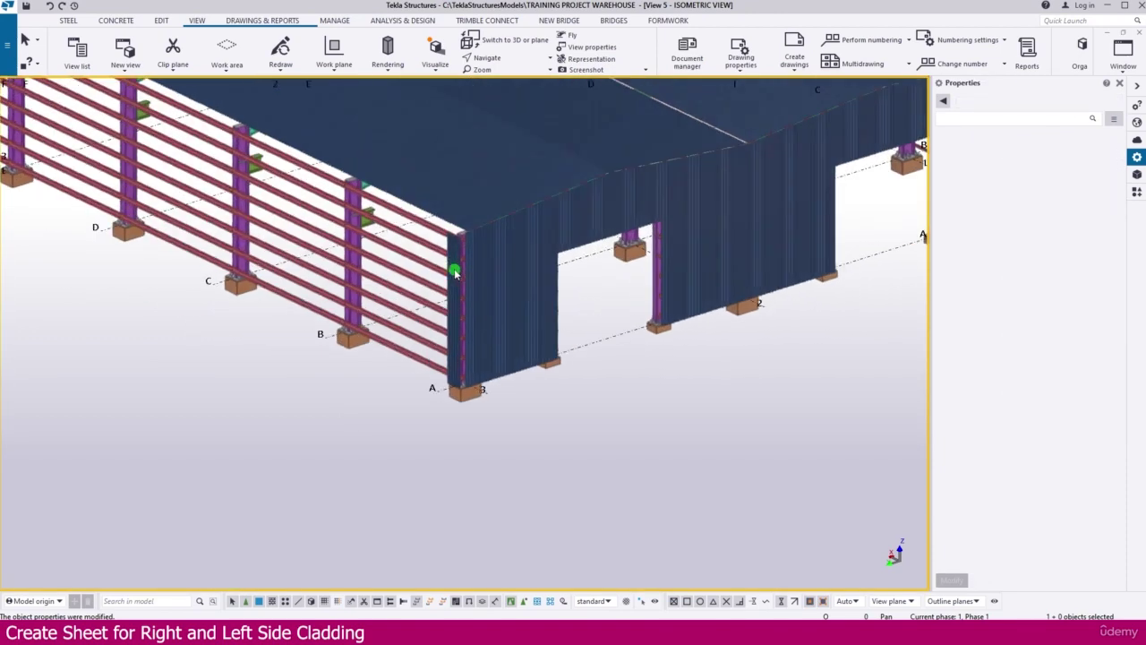
Step: Define a custom work plane anchored at the grid B column footing along the bare side wall
{"action": "left_click", "coordinate": [453, 258]}
{"action": "scroll", "coordinate": [454, 258], "scroll_direction": "down", "scroll_amount": 2}
{"action": "scroll", "coordinate": [485, 282], "scroll_direction": "down", "scroll_amount": 2}
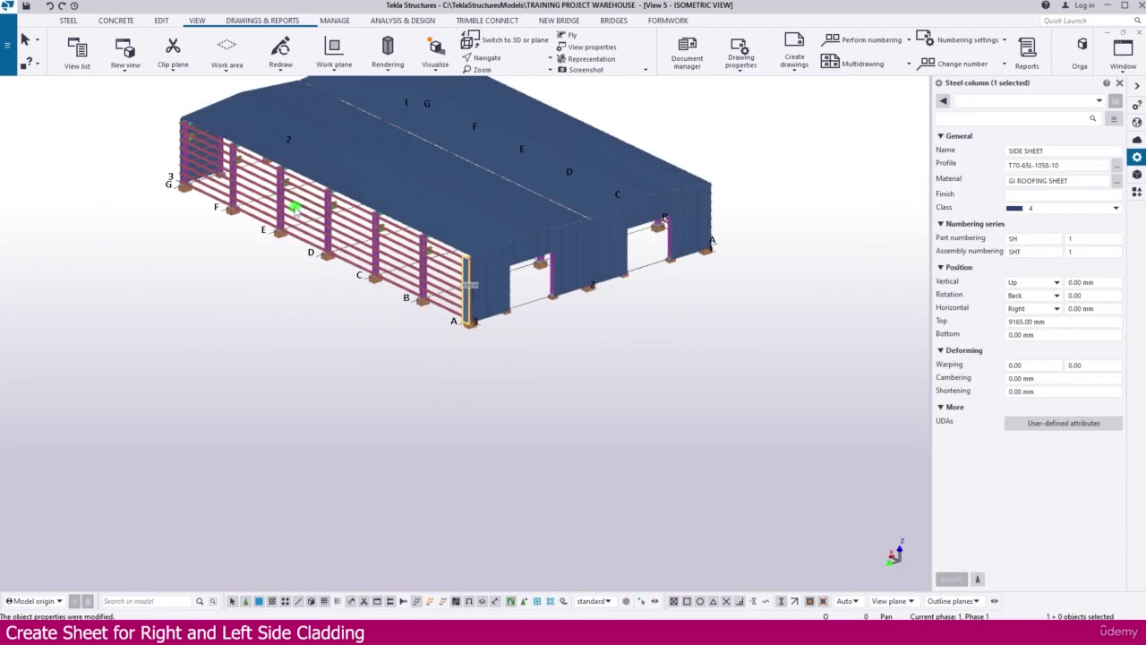
{"action": "scroll", "coordinate": [563, 453], "scroll_direction": "up", "scroll_amount": 5}
{"action": "left_click", "coordinate": [331, 68]}
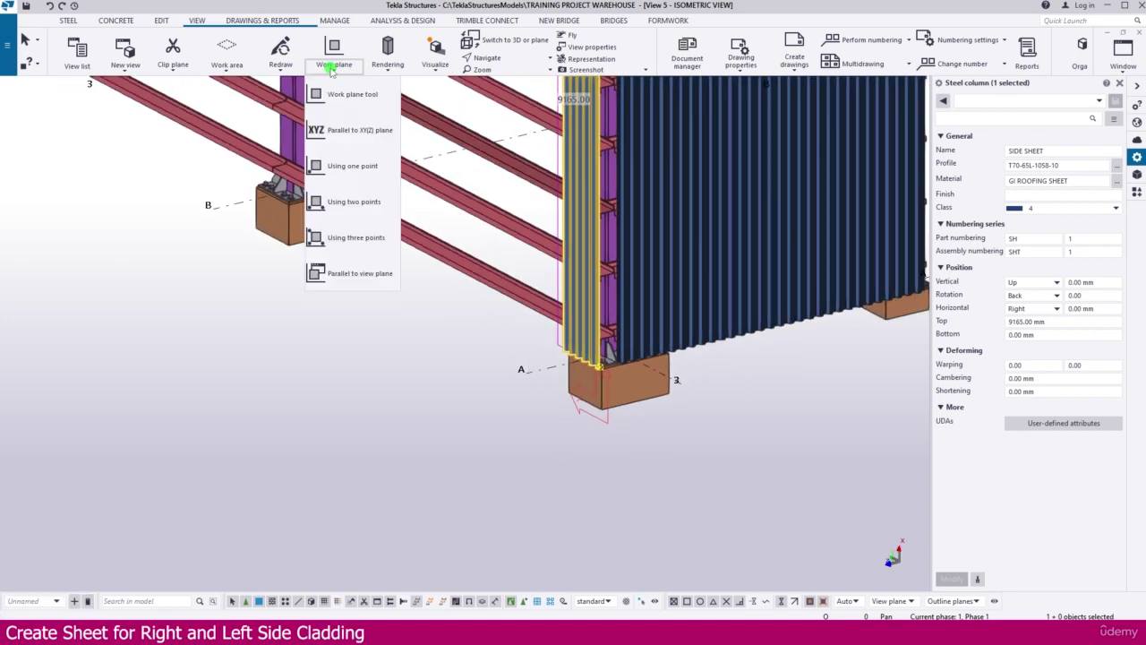
{"action": "left_click", "coordinate": [348, 94]}
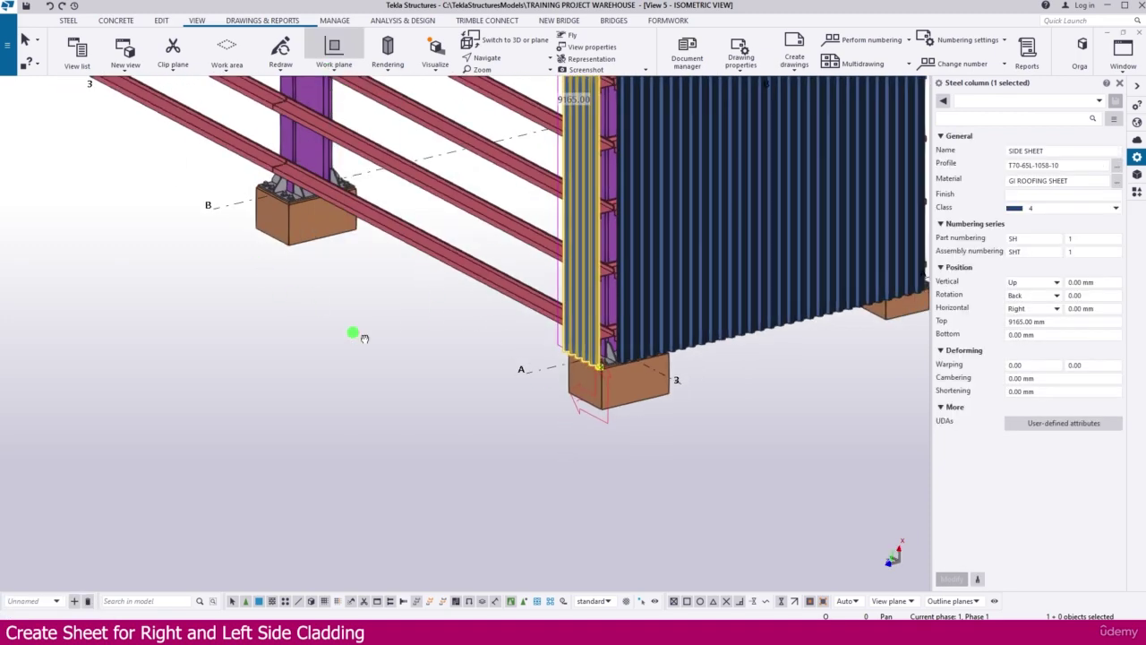
{"action": "middle_click_drag", "start_coordinate": [365, 337], "coordinate": [394, 334]}
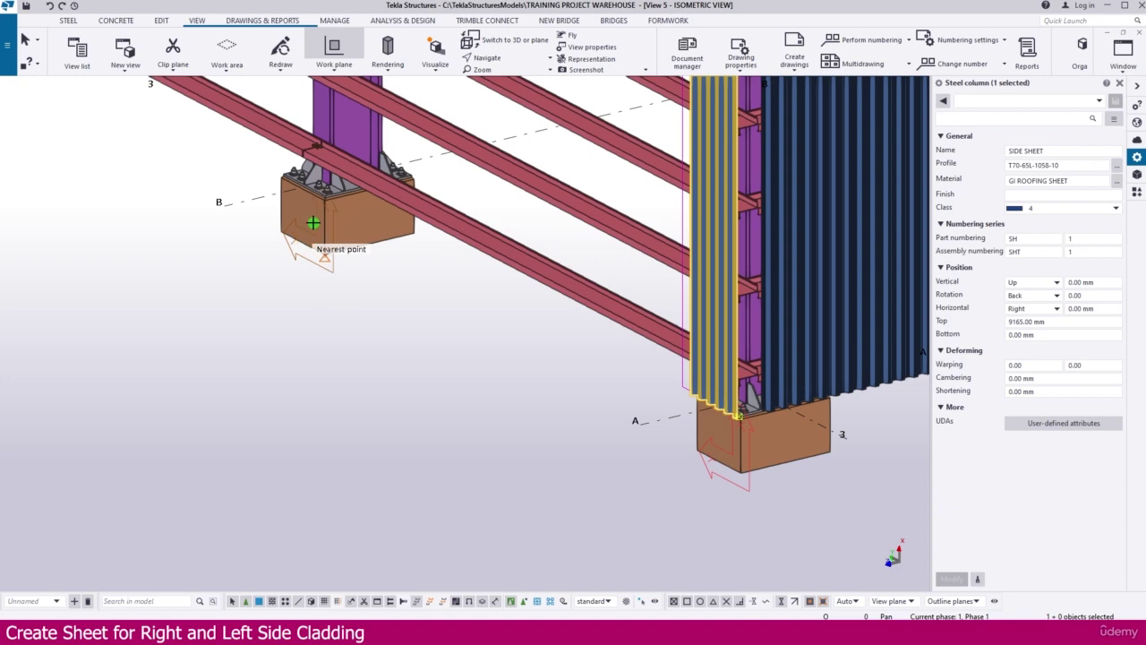
{"action": "scroll", "coordinate": [312, 228], "scroll_direction": "up", "scroll_amount": 2}
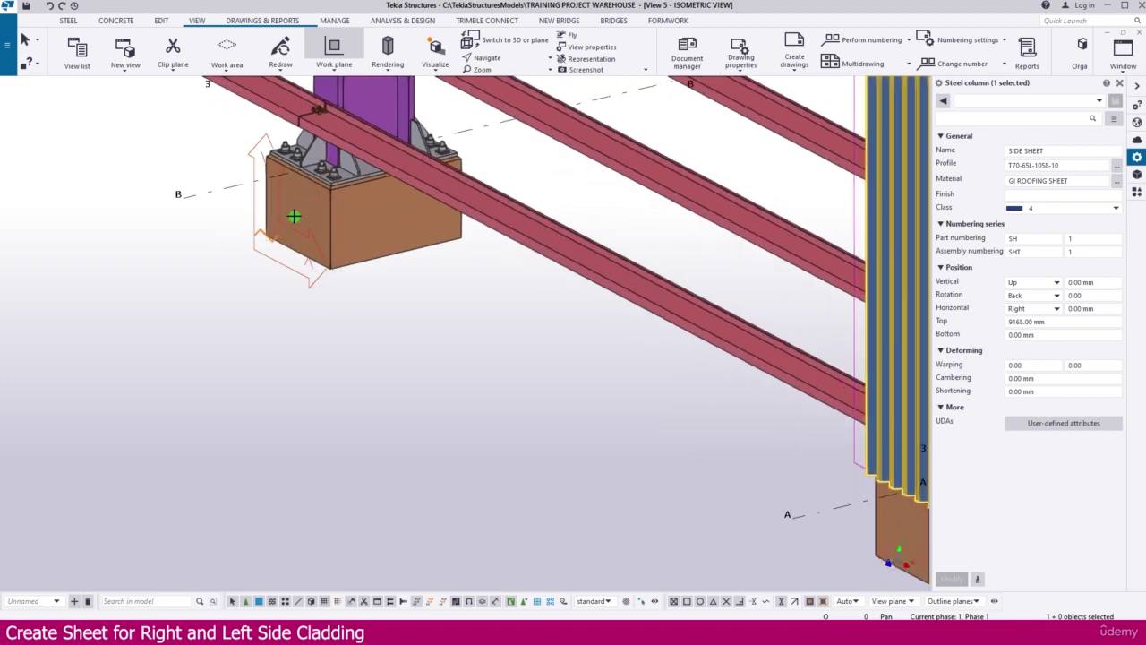
{"action": "scroll", "coordinate": [478, 325], "scroll_direction": "down", "scroll_amount": 4}
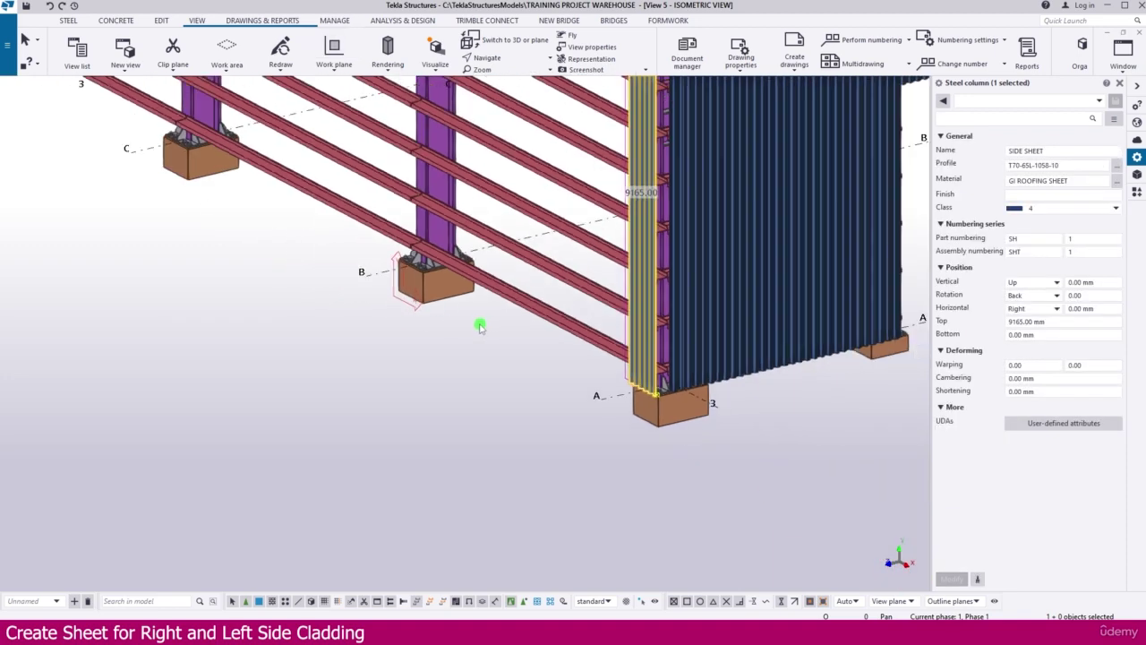
{"action": "scroll", "coordinate": [439, 316], "scroll_direction": "up", "scroll_amount": 2}
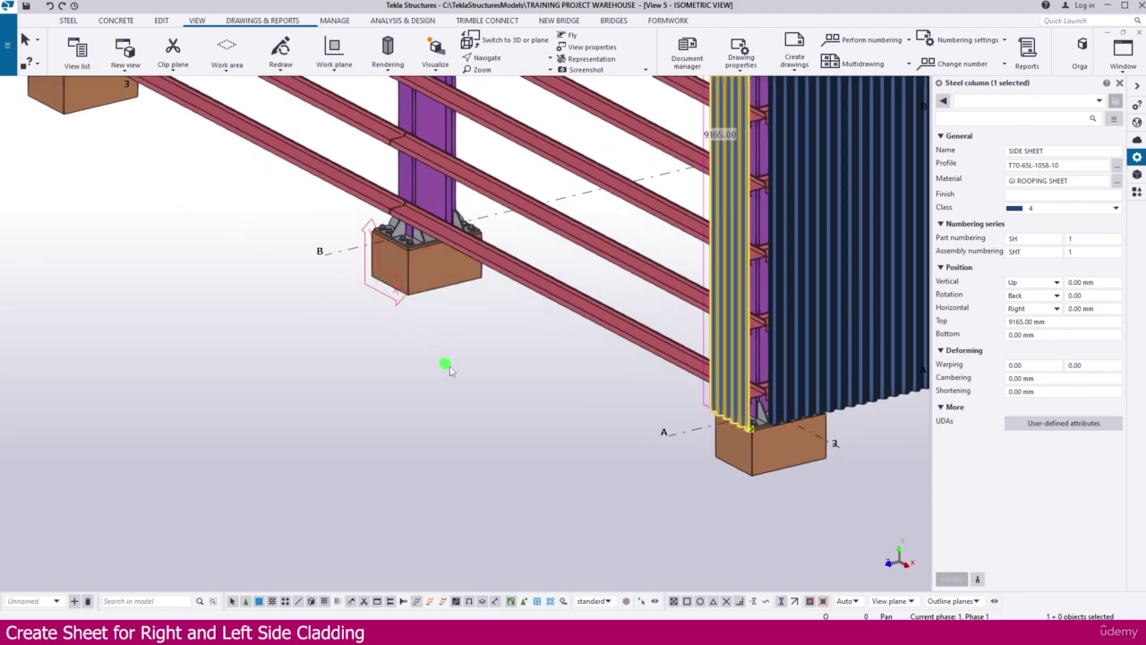
{"action": "scroll", "coordinate": [573, 421], "scroll_direction": "down", "scroll_amount": 3}
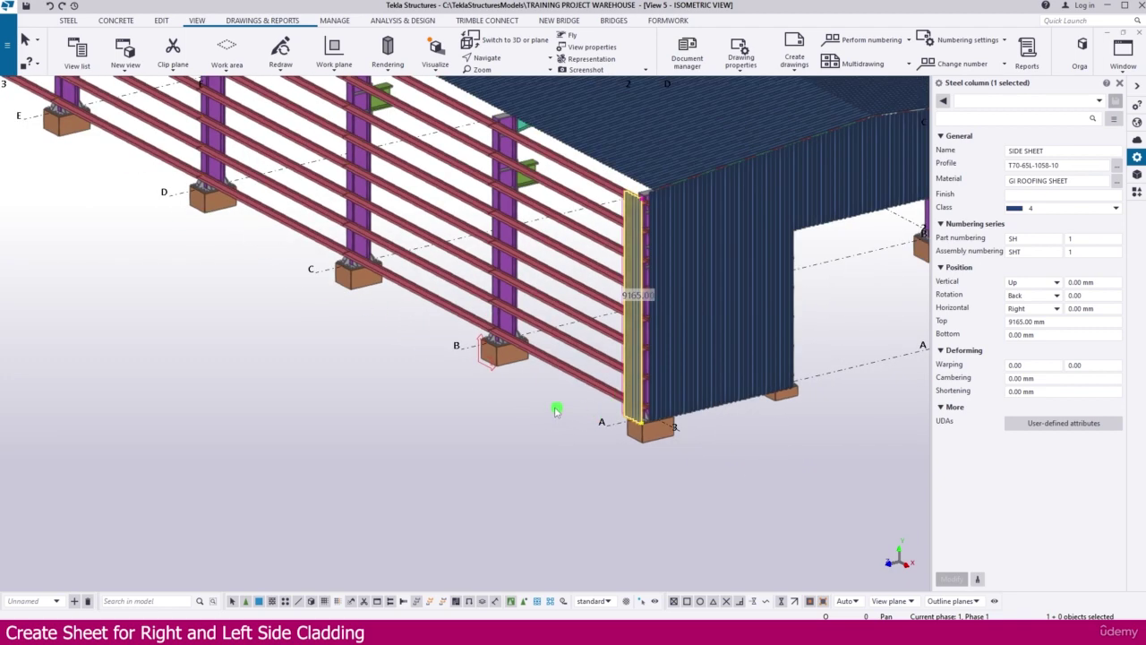
Step: Linear-copy the corner side sheet 60 times at dX -1058 without expanding the work area
{"action": "right_click", "coordinate": [520, 398]}
{"action": "mouse_move", "coordinate": [590, 131]}
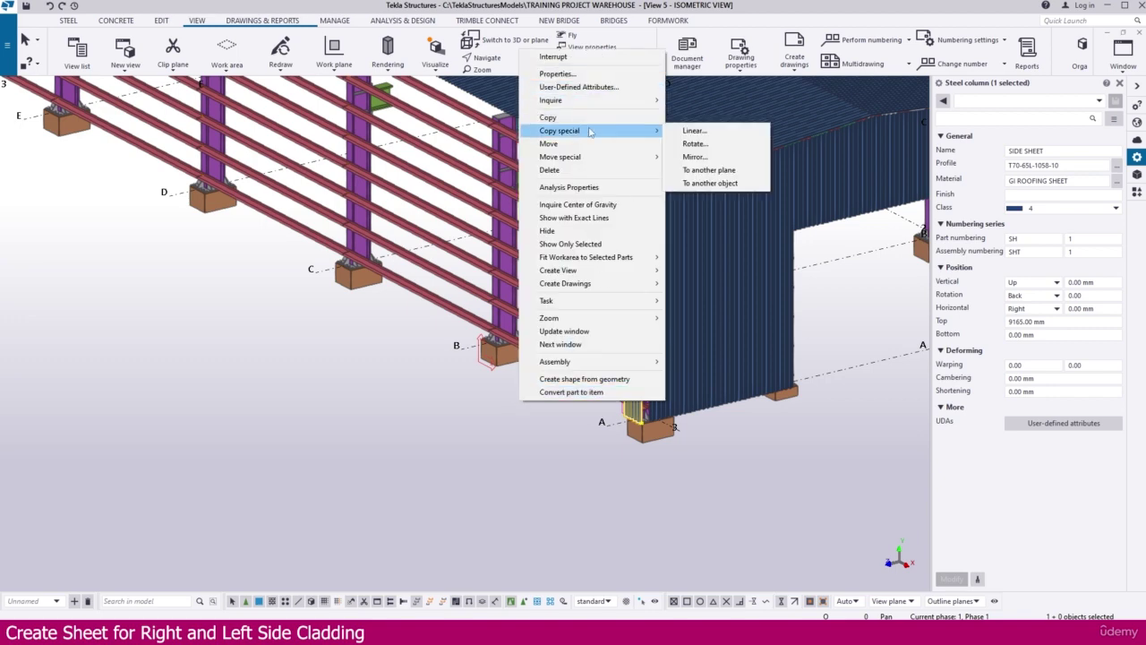
{"action": "left_click", "coordinate": [694, 131]}
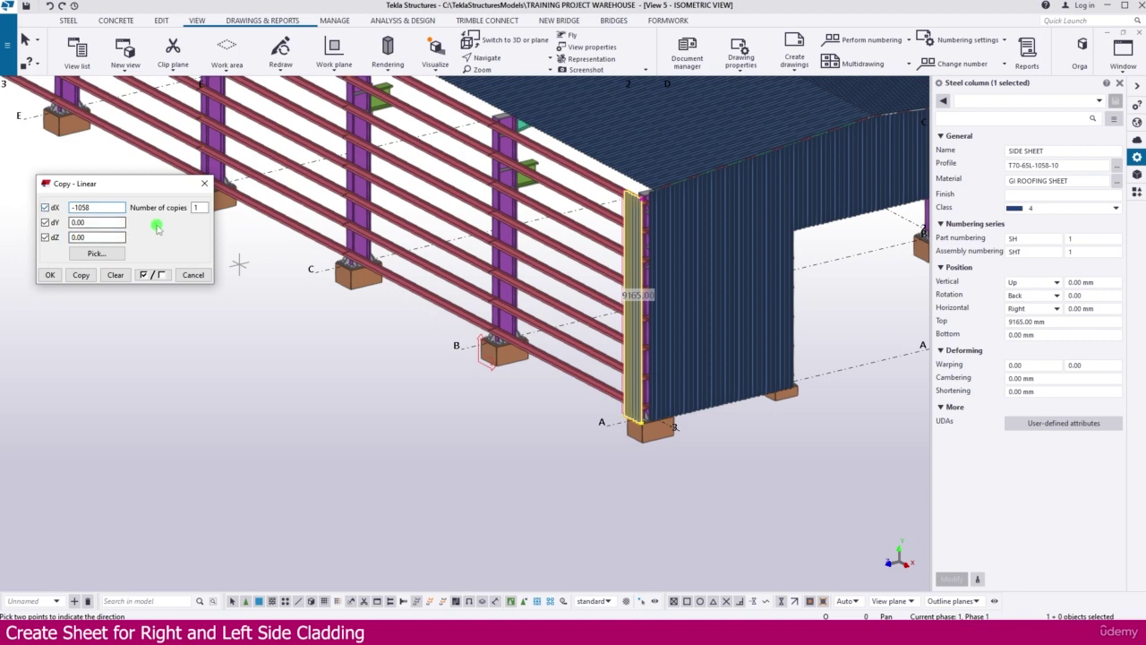
{"action": "scroll", "coordinate": [630, 460], "scroll_direction": "down", "scroll_amount": 2}
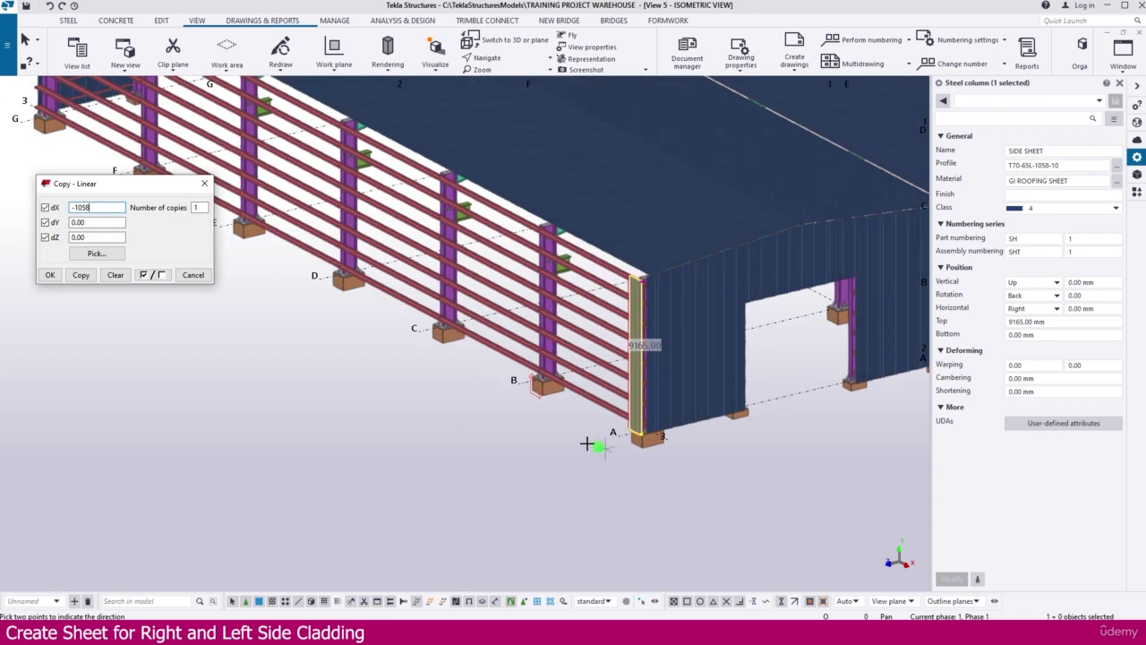
{"action": "left_click", "coordinate": [200, 208]}
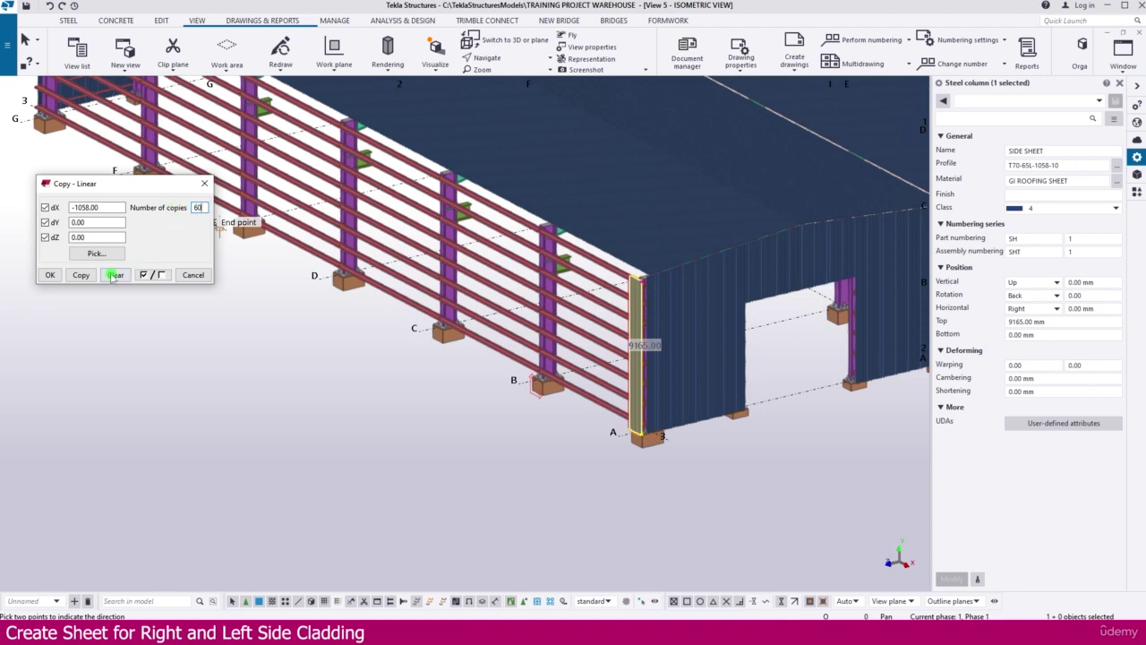
{"action": "left_click", "coordinate": [81, 275]}
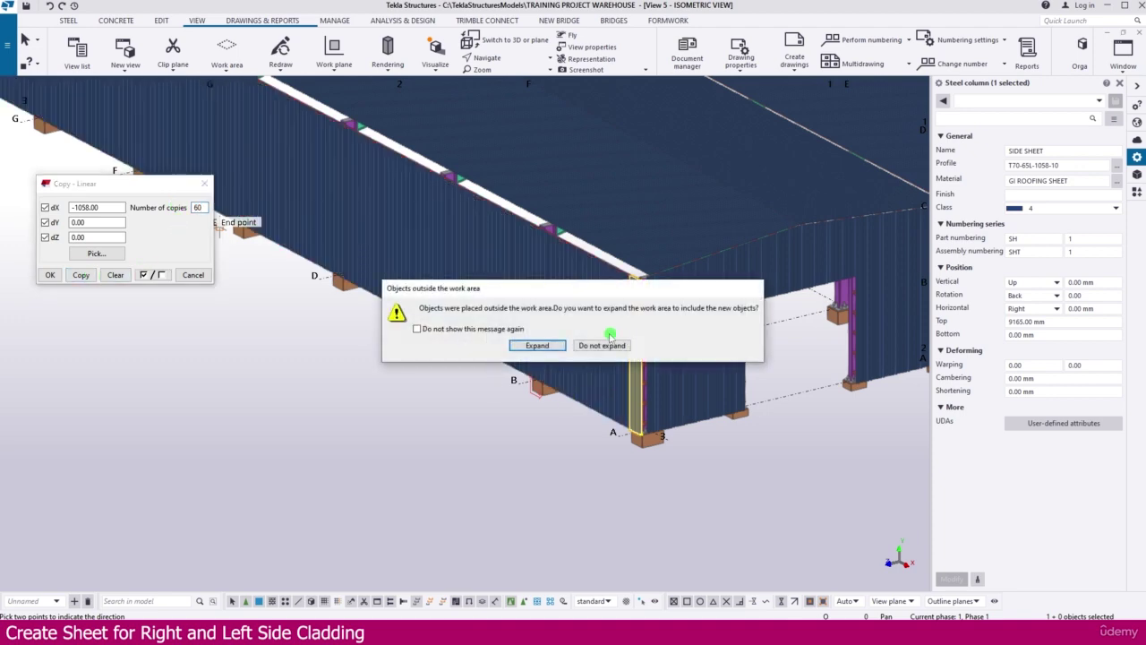
{"action": "left_click", "coordinate": [600, 345]}
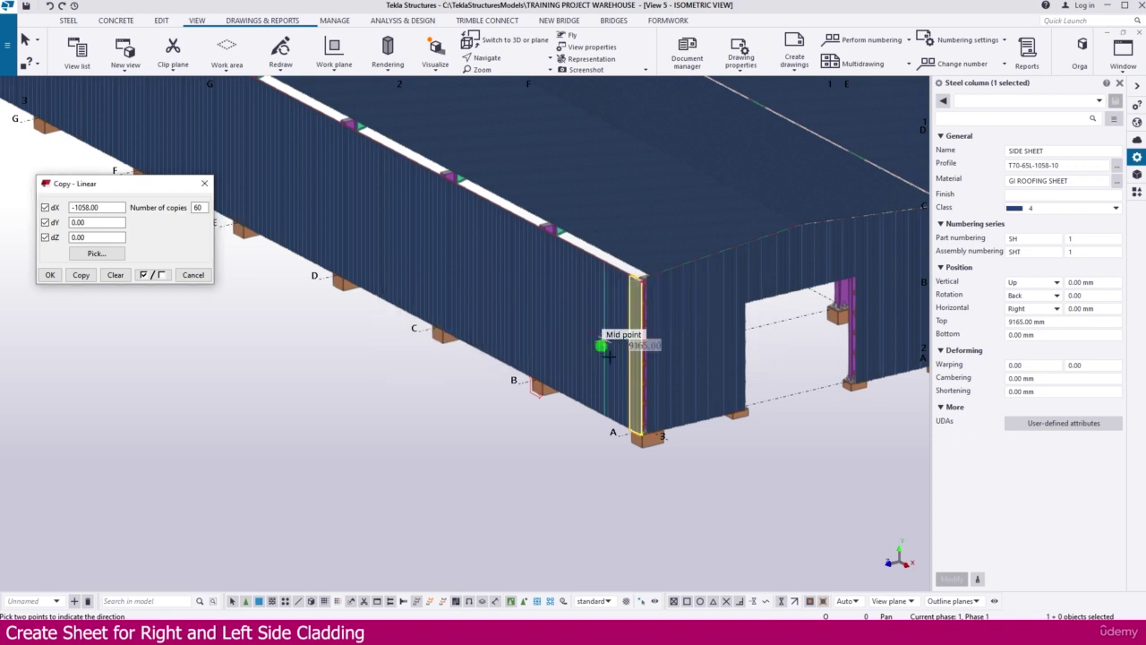
{"action": "scroll", "coordinate": [678, 409], "scroll_direction": "down", "scroll_amount": 3}
{"action": "scroll", "coordinate": [392, 225], "scroll_direction": "up", "scroll_amount": 6}
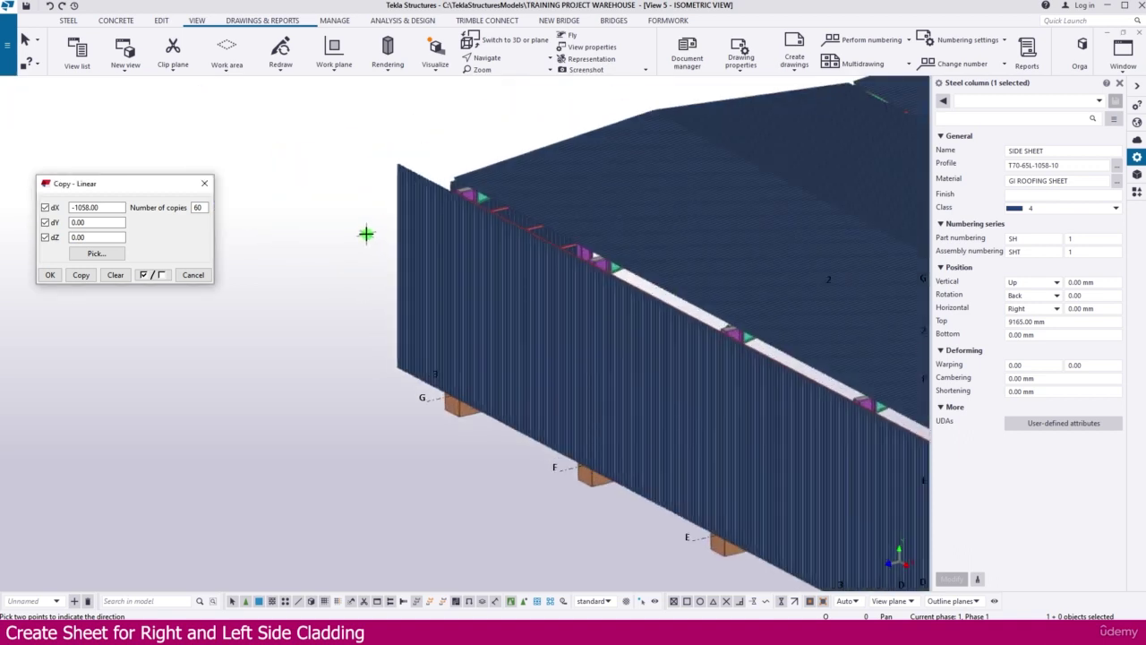
{"action": "key", "text": "Escape"}
{"action": "left_click", "coordinate": [359, 230]}
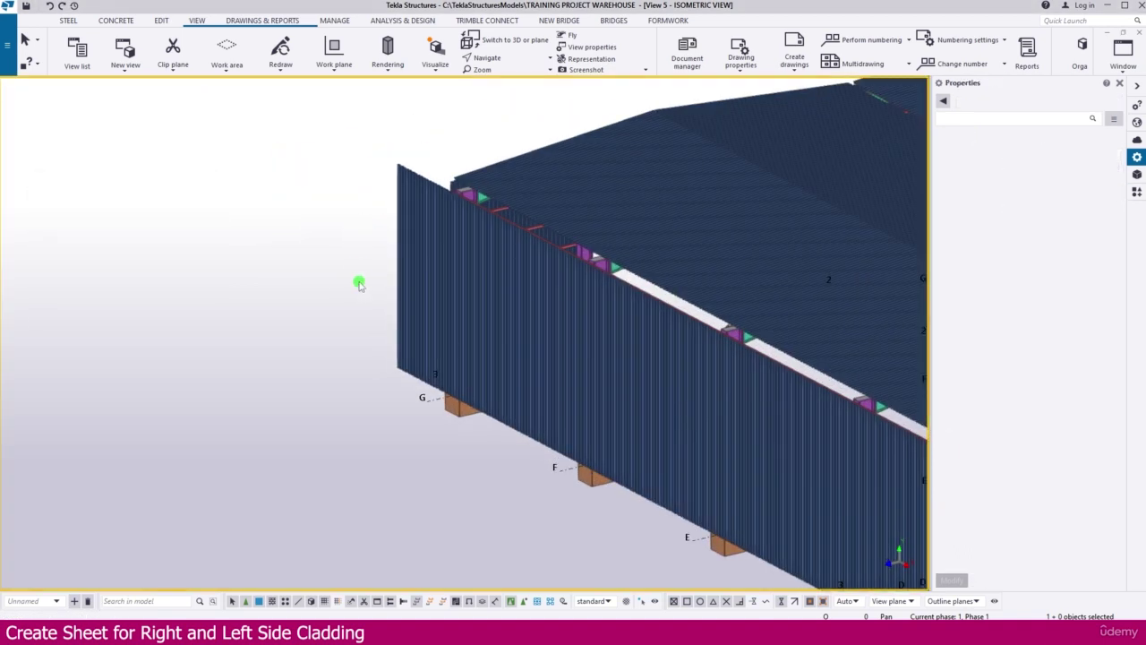
Step: Delete the extra sheet overhanging the grid G wall end, then select the end sheet
{"action": "middle_click_drag", "start_coordinate": [358, 284], "coordinate": [424, 279]}
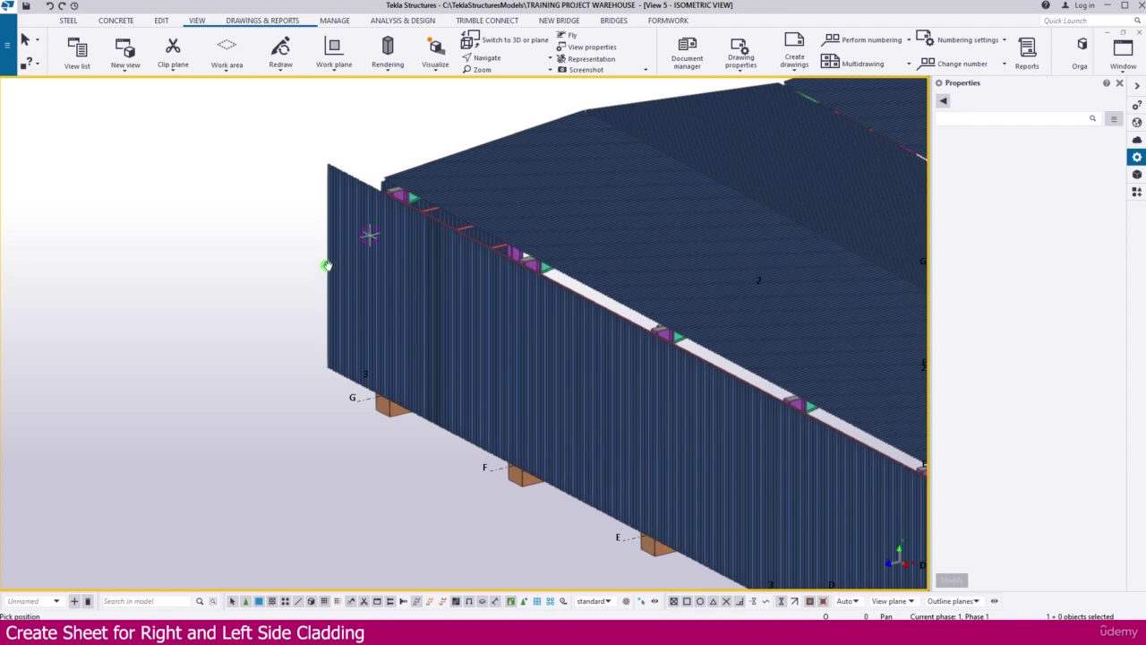
{"action": "middle_click_drag", "start_coordinate": [327, 265], "coordinate": [406, 315], "text": "ctrl"}
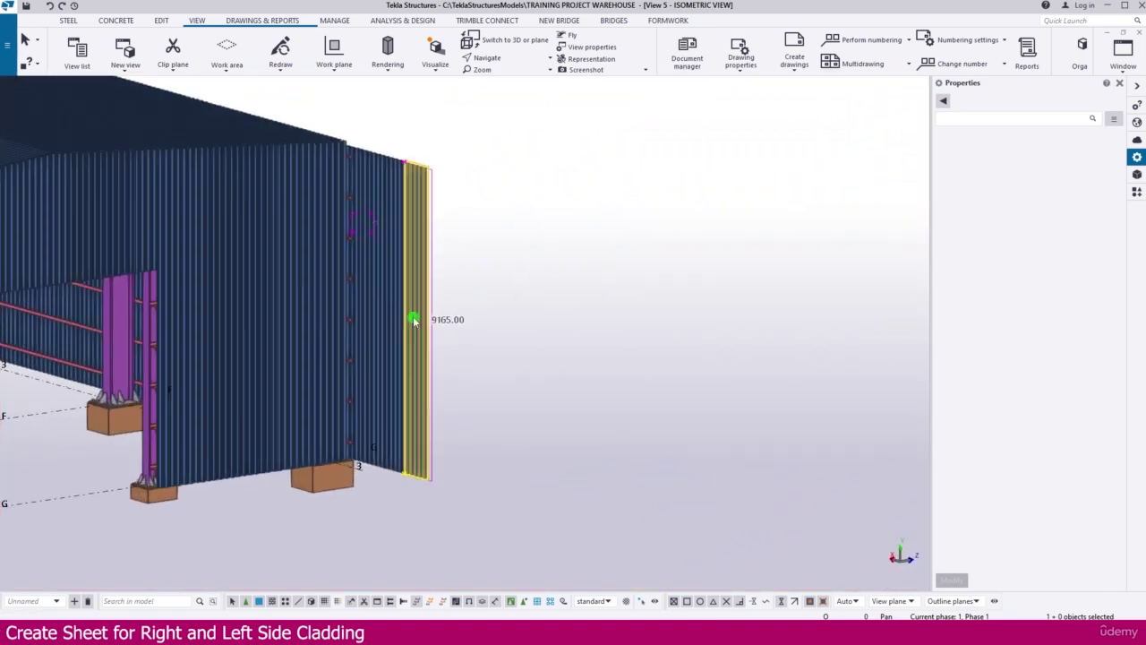
{"action": "key", "text": "Delete"}
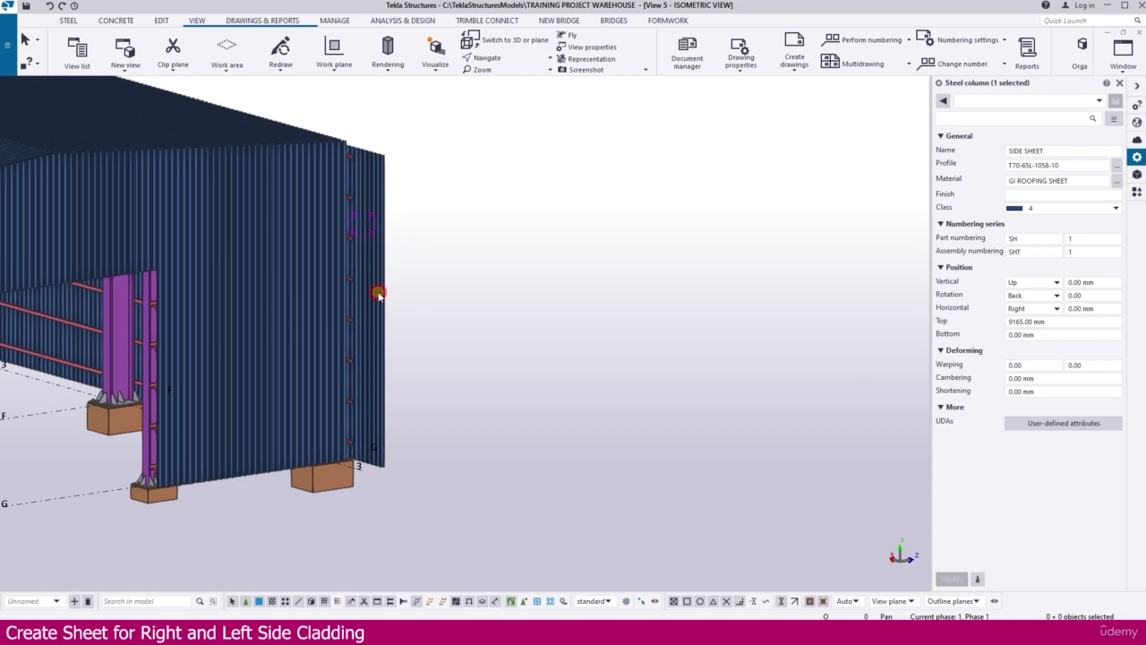
{"action": "scroll", "coordinate": [391, 246], "scroll_direction": "up", "scroll_amount": 6}
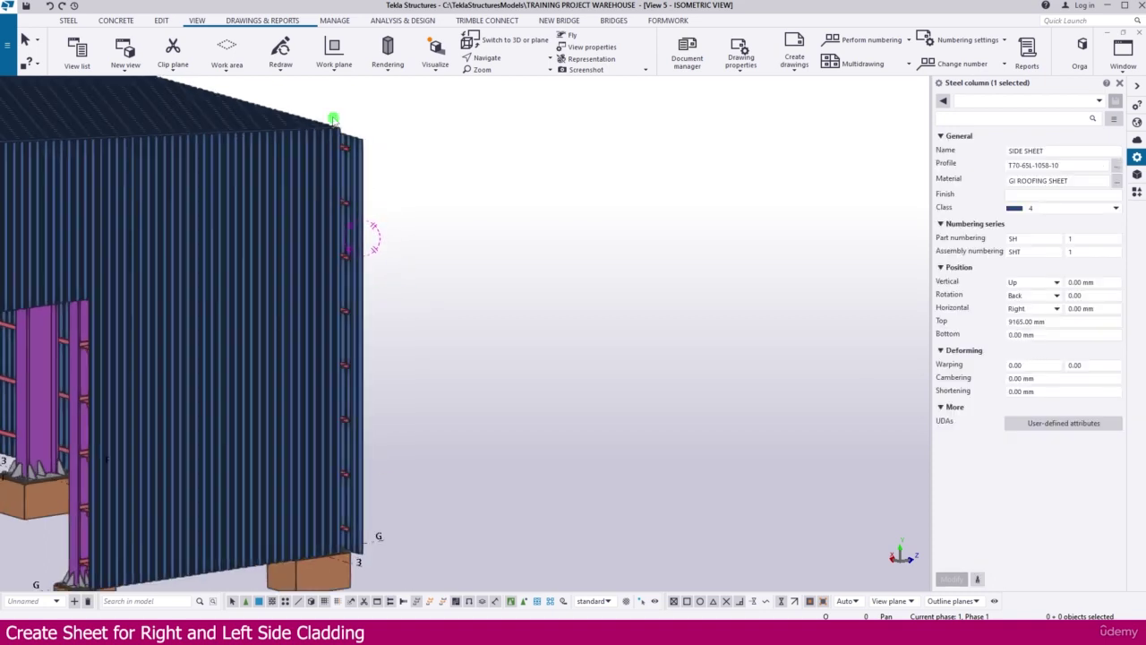
{"action": "left_click", "coordinate": [379, 180]}
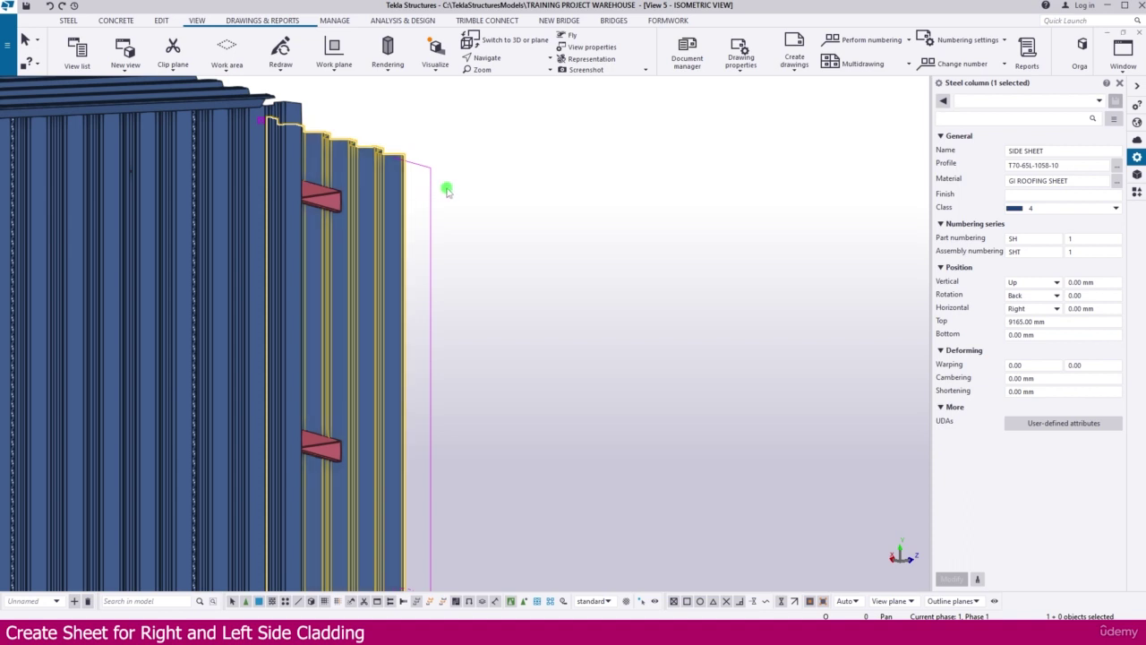
Step: Check the side sheet (T70-65L-1058-10, top 9165) in the other views, then deselect it
{"action": "key", "text": "ctrl+Tab"}
{"action": "key", "text": "ctrl+Tab"}
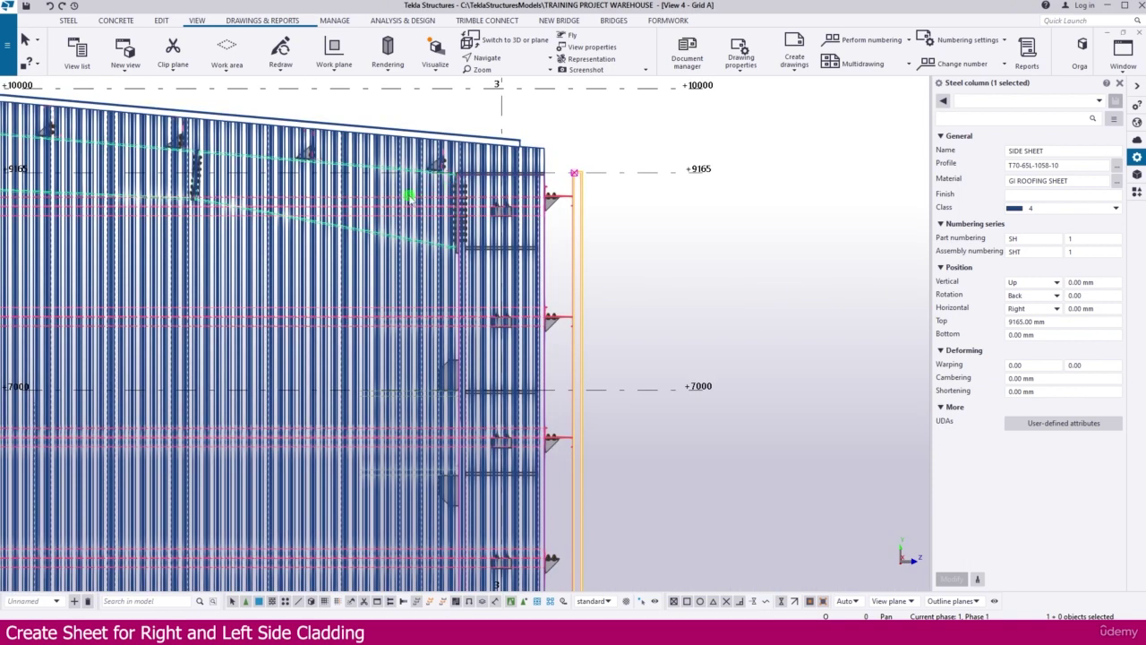
{"action": "key", "text": "ctrl+Tab"}
{"action": "scroll", "coordinate": [409, 195], "scroll_direction": "down", "scroll_amount": 10}
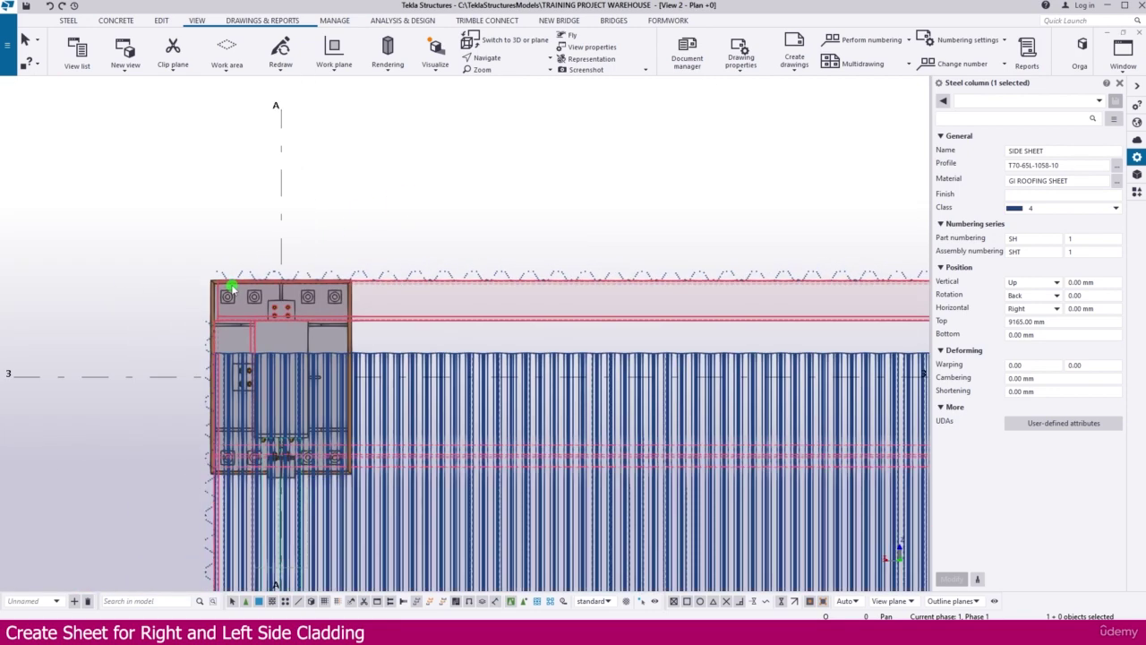
{"action": "scroll", "coordinate": [231, 285], "scroll_direction": "down", "scroll_amount": 6}
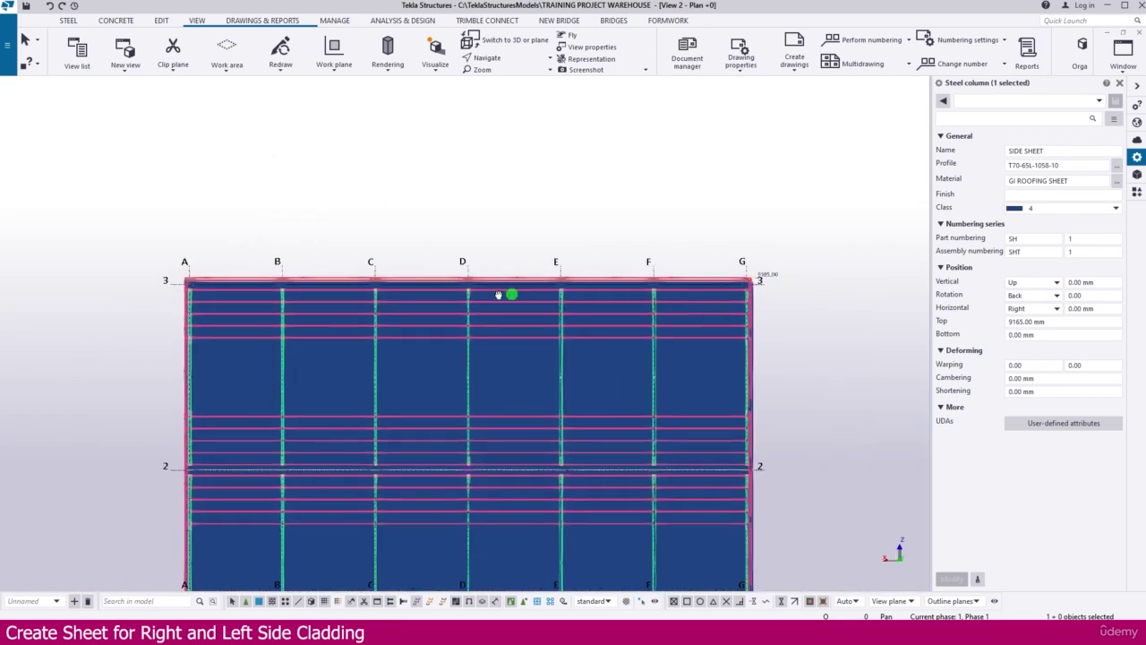
{"action": "scroll", "coordinate": [655, 239], "scroll_direction": "up", "scroll_amount": 4}
{"action": "scroll", "coordinate": [655, 239], "scroll_direction": "up", "scroll_amount": 10}
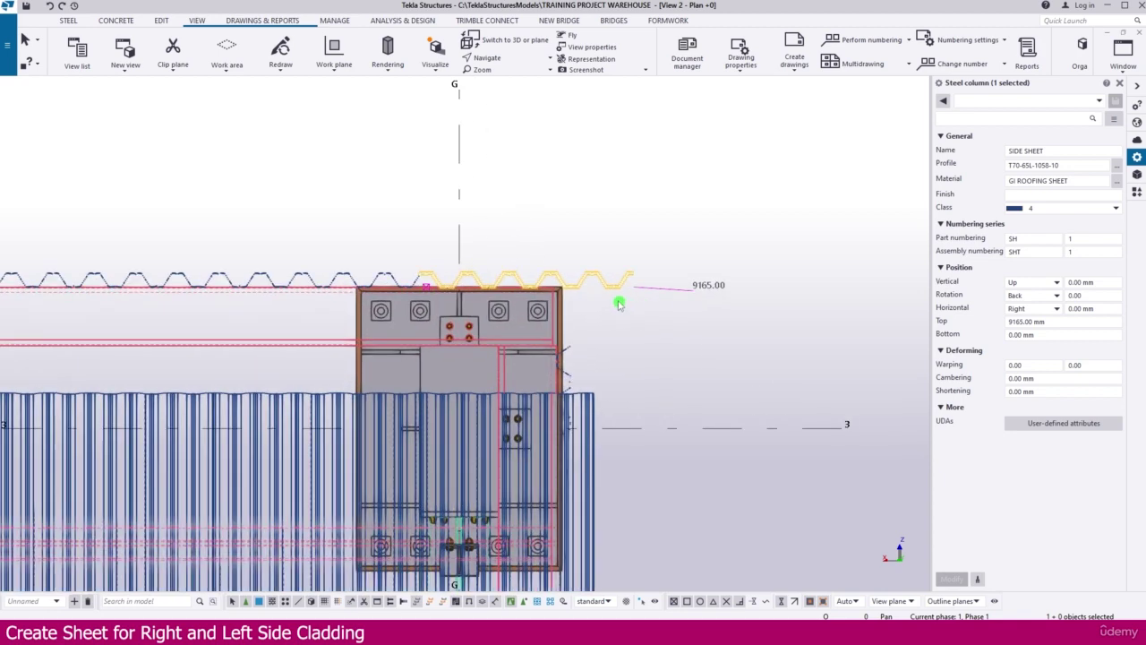
{"action": "scroll", "coordinate": [566, 291], "scroll_direction": "up", "scroll_amount": 3}
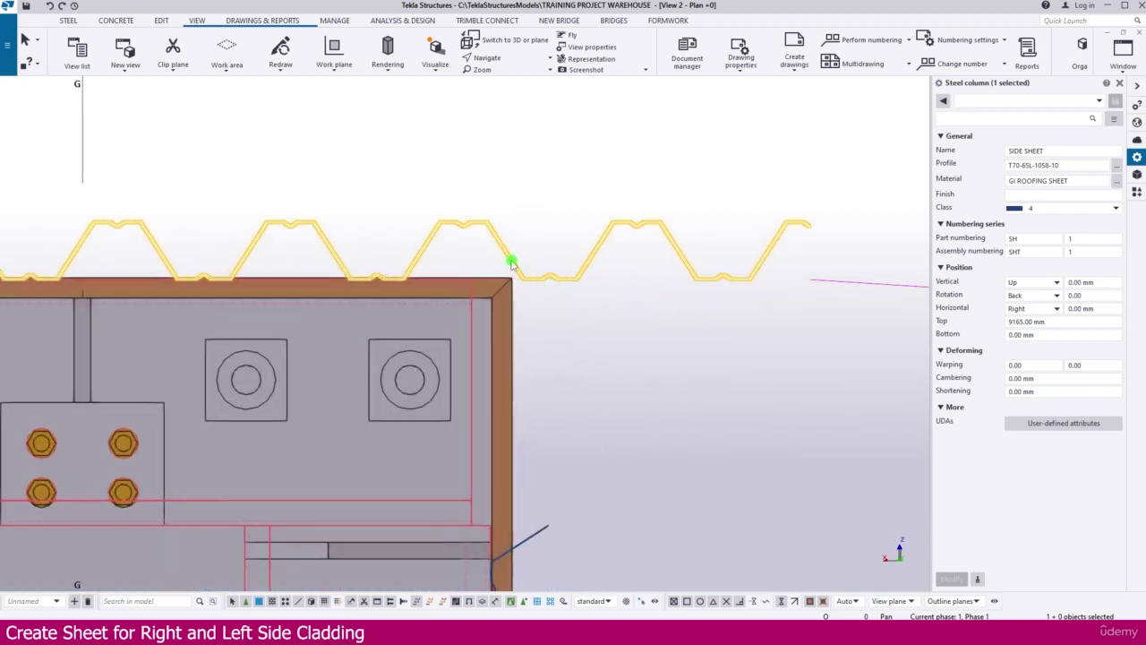
{"action": "left_click", "coordinate": [508, 208]}
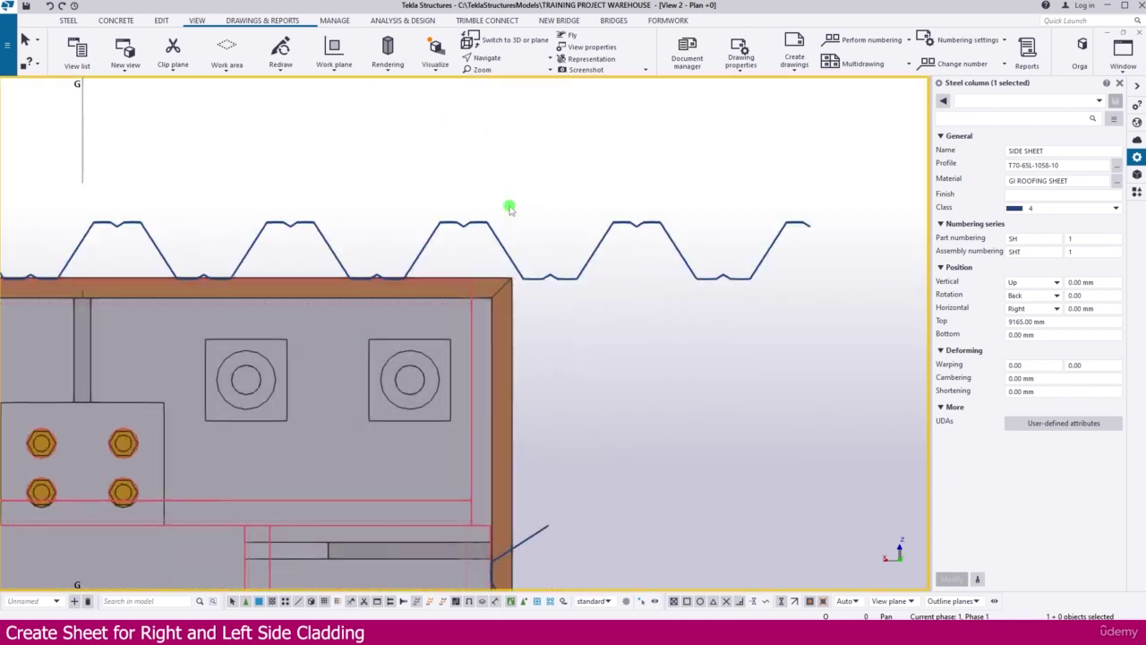
Step: Line-cut the end side sheet flush with the corner column's outer edge, then return to isometric
{"action": "left_click", "coordinate": [161, 21]}
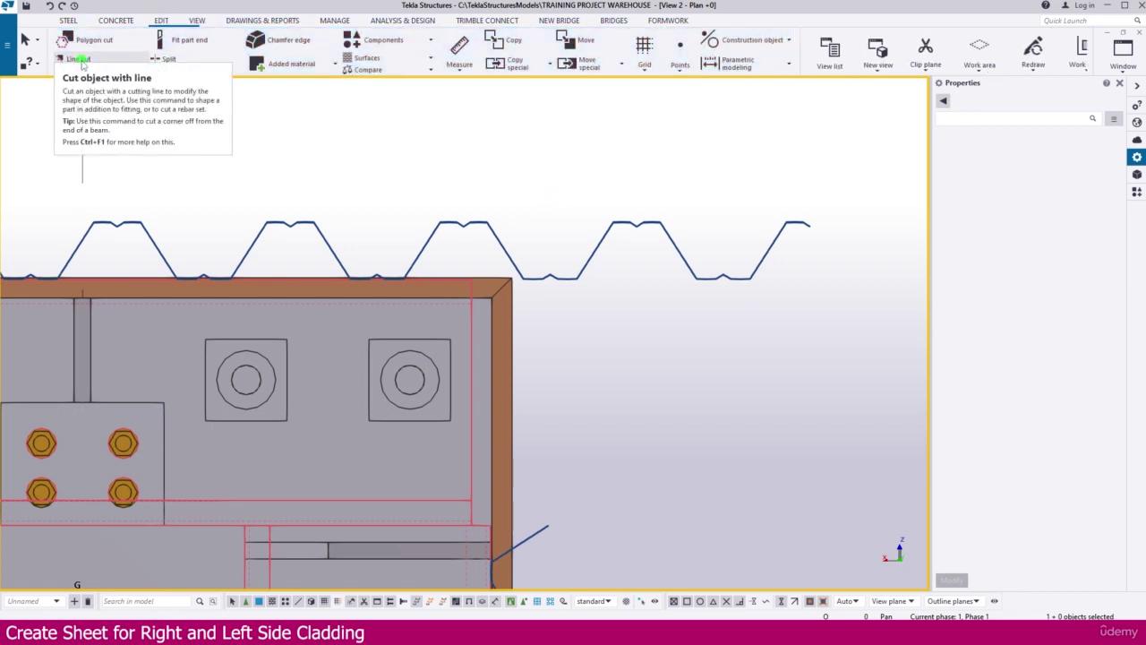
{"action": "left_click", "coordinate": [80, 59]}
{"action": "scroll", "coordinate": [538, 215], "scroll_direction": "up", "scroll_amount": 1}
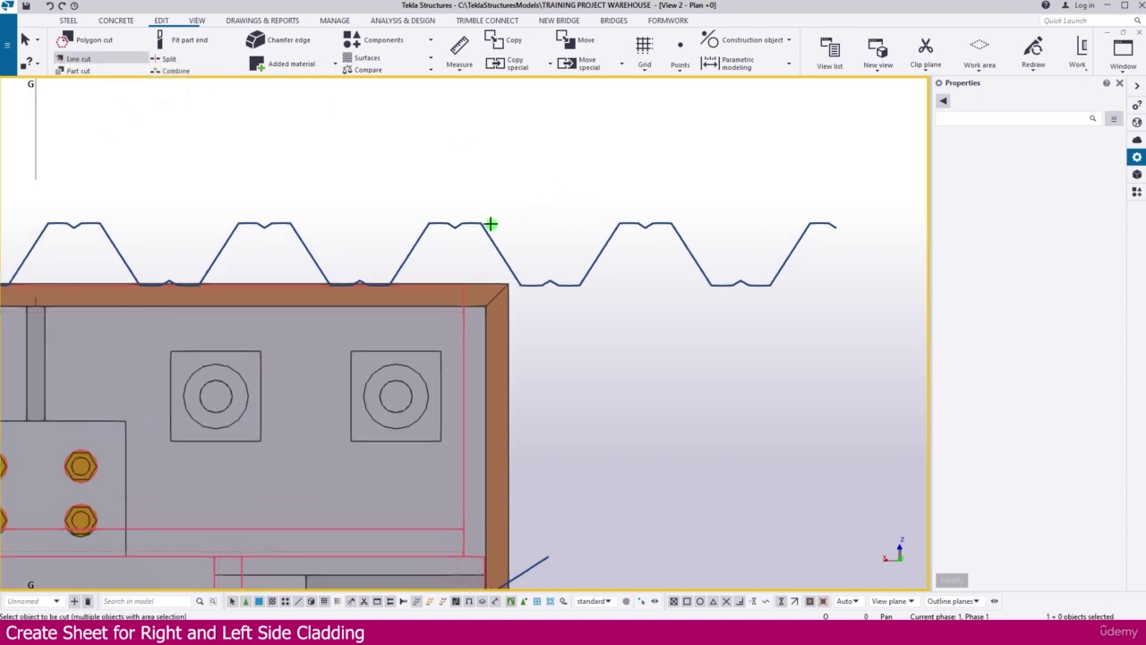
{"action": "left_click", "coordinate": [479, 223]}
{"action": "scroll", "coordinate": [467, 358], "scroll_direction": "up", "scroll_amount": 3}
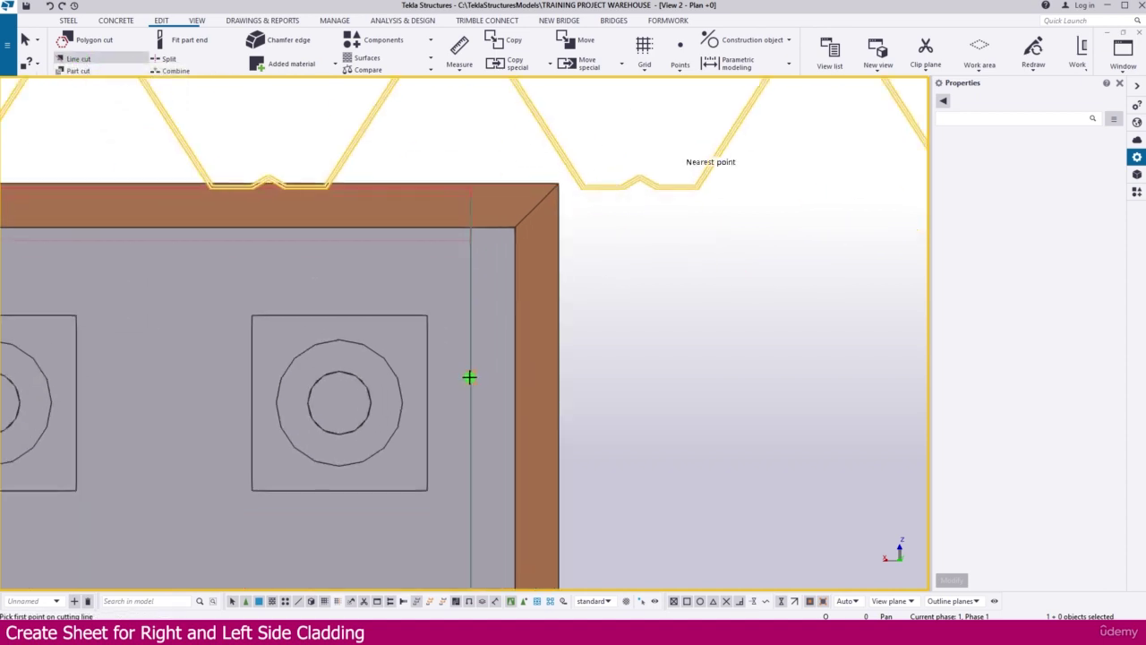
{"action": "left_click", "coordinate": [475, 289]}
{"action": "left_click", "coordinate": [472, 274]}
{"action": "scroll", "coordinate": [611, 232], "scroll_direction": "down", "scroll_amount": 2}
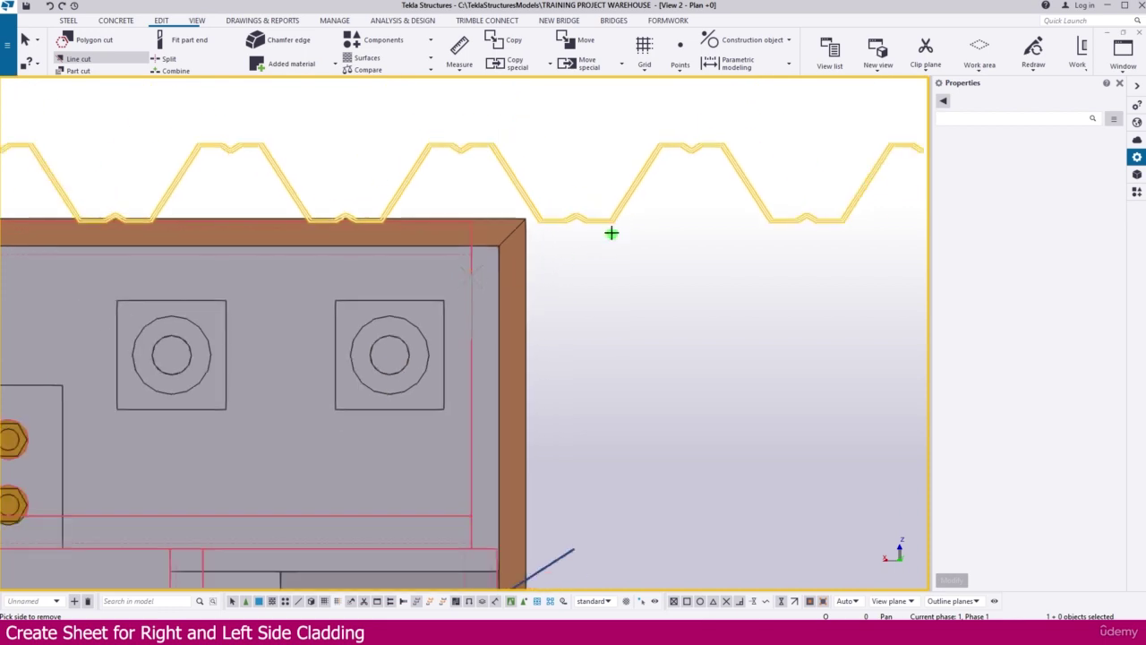
{"action": "left_click", "coordinate": [610, 223]}
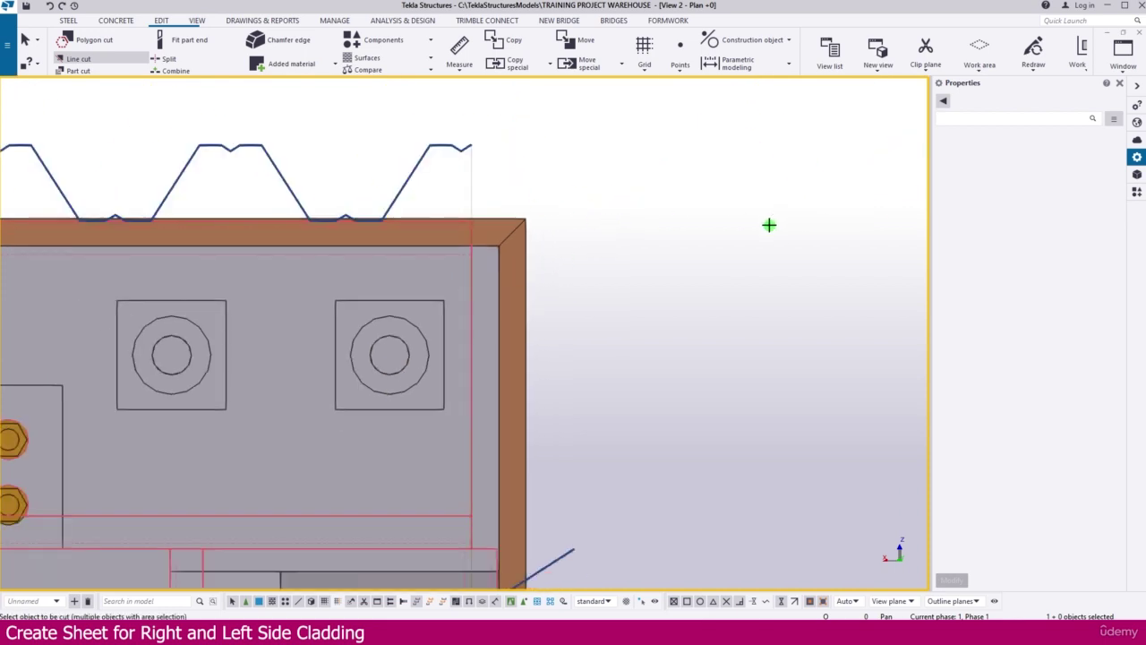
{"action": "key", "text": "ctrl+Tab"}
{"action": "key", "text": "ctrl+Tab"}
{"action": "key", "text": "ctrl+Tab"}
{"action": "key", "text": "ctrl+Tab"}
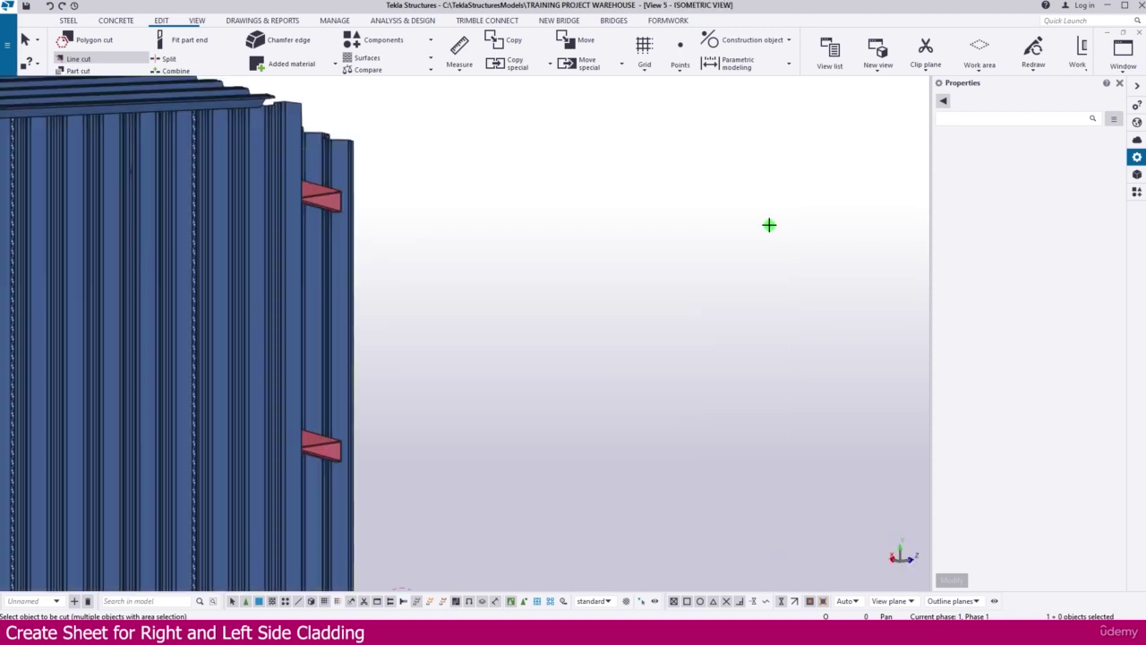
Step: End the line cut and orbit the warehouse to see the other long side
{"action": "scroll", "coordinate": [745, 229], "scroll_direction": "down", "scroll_amount": 5}
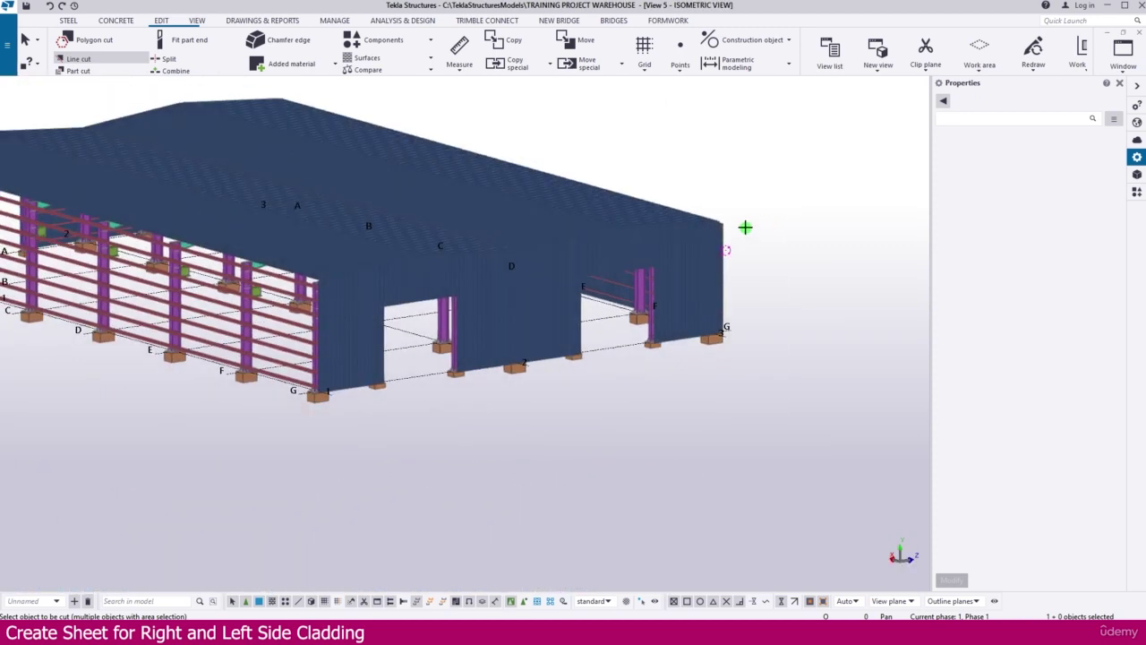
{"action": "scroll", "coordinate": [745, 227], "scroll_direction": "down", "scroll_amount": 2}
{"action": "key", "text": "Escape"}
{"action": "middle_click_drag", "start_coordinate": [775, 289], "coordinate": [632, 382], "text": "ctrl"}
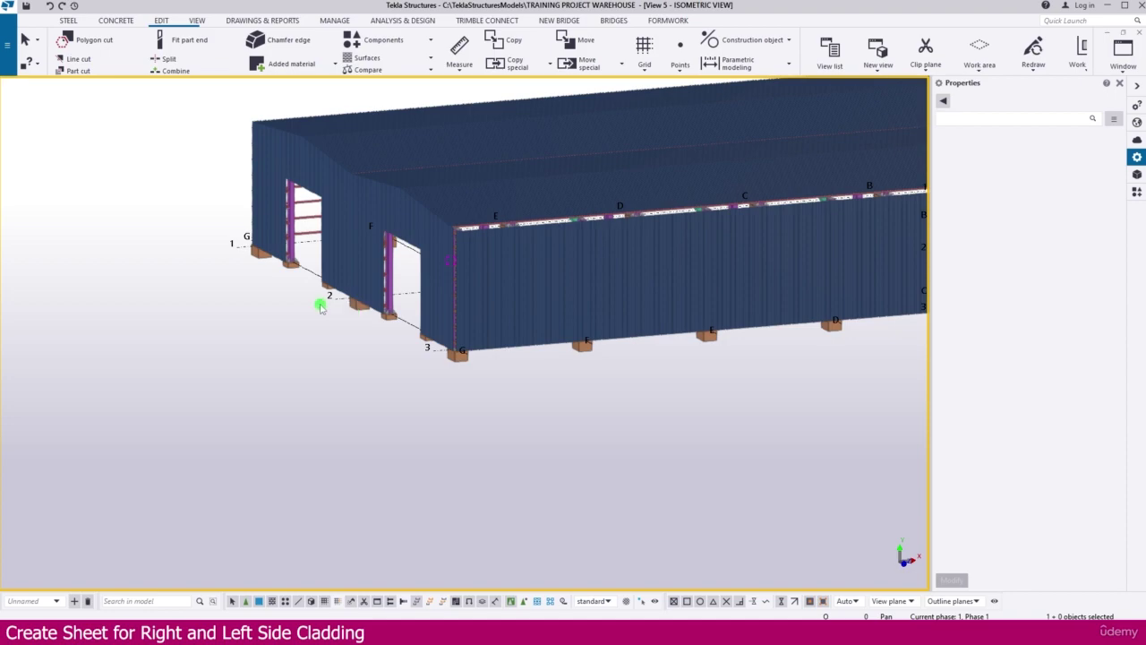
Step: Set the work plane parallel to the Grid A elevation view plane, then return to isometric
{"action": "key", "text": "ctrl+Tab"}
{"action": "key", "text": "ctrl+Tab"}
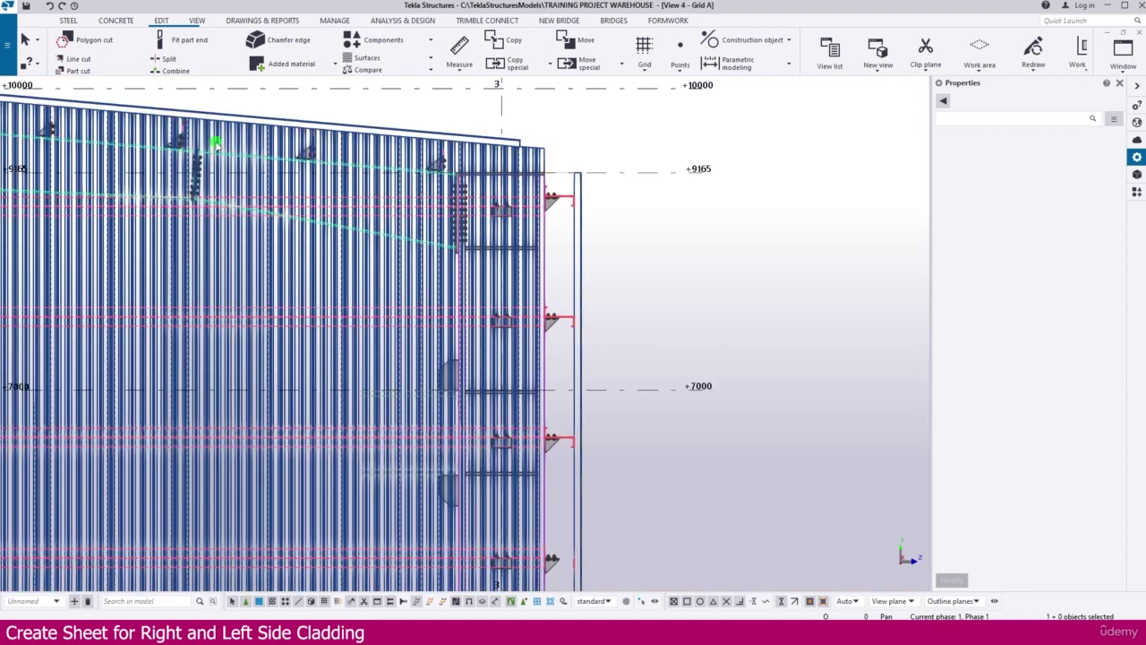
{"action": "scroll", "coordinate": [677, 280], "scroll_direction": "down", "scroll_amount": 5}
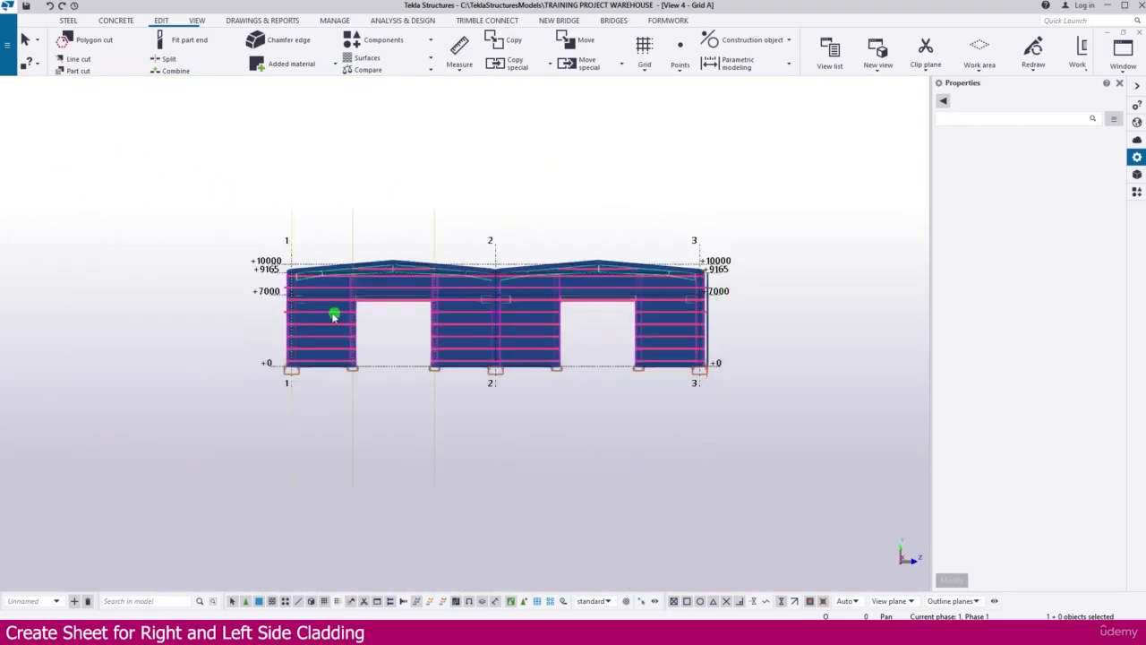
{"action": "left_click", "coordinate": [218, 23]}
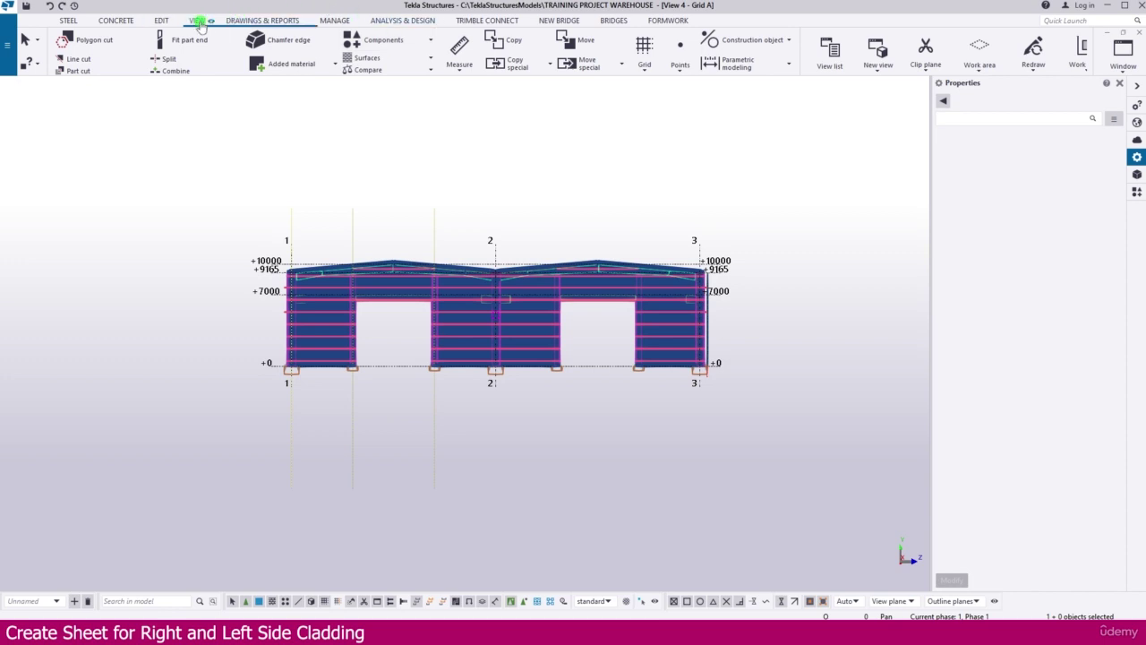
{"action": "left_click", "coordinate": [337, 76]}
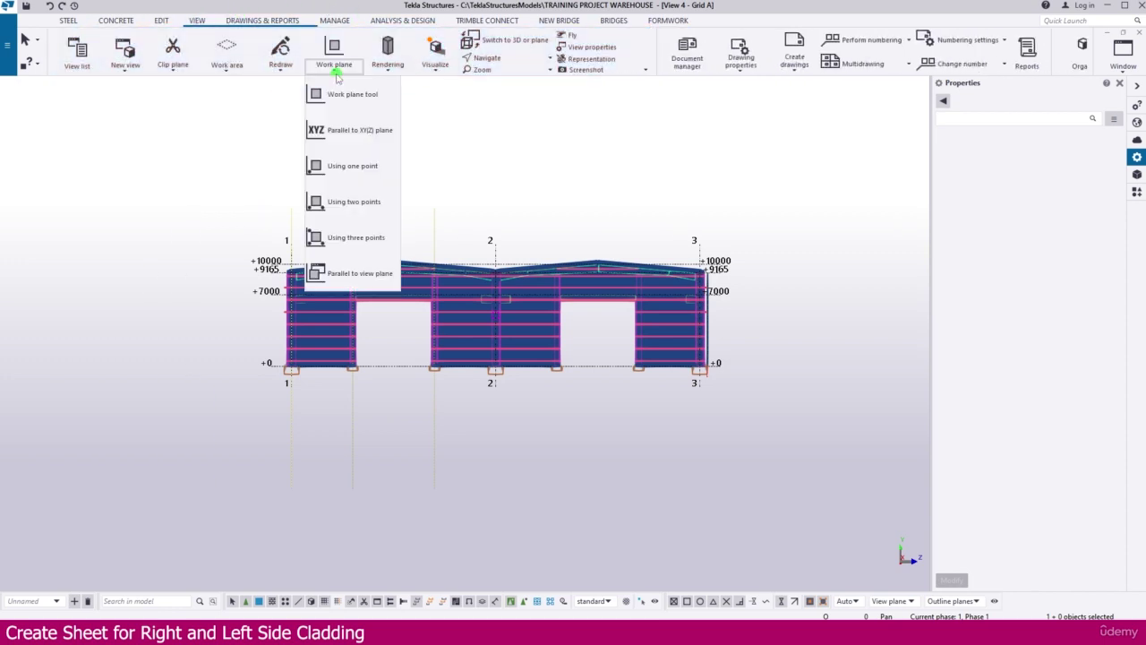
{"action": "left_click", "coordinate": [380, 273]}
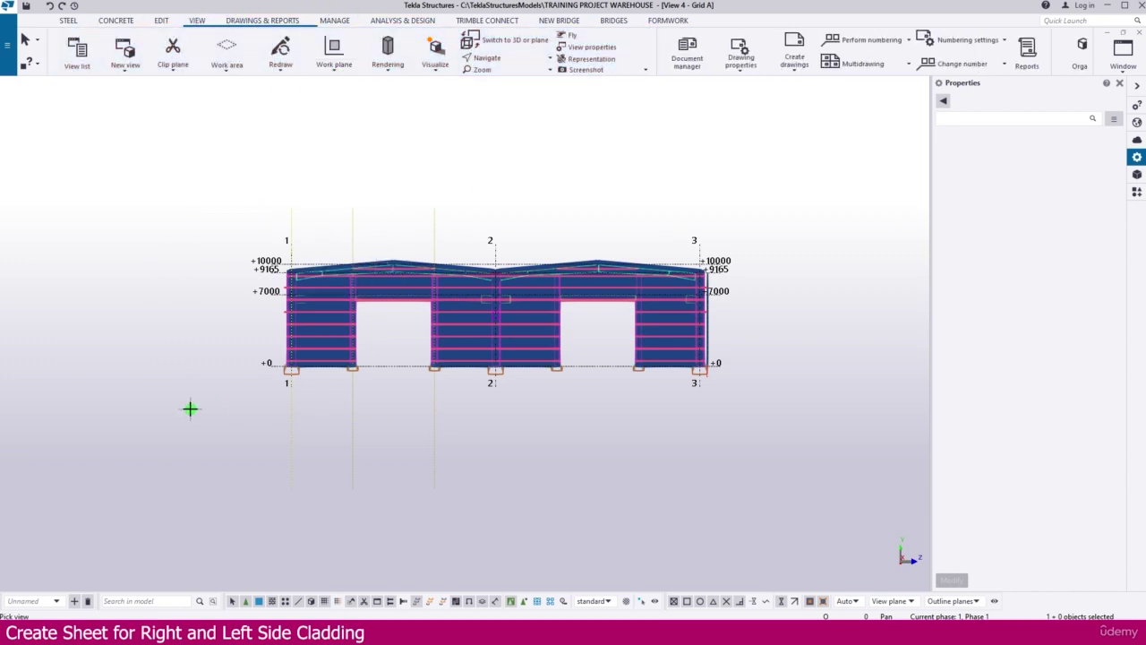
{"action": "scroll", "coordinate": [538, 400], "scroll_direction": "up", "scroll_amount": 1}
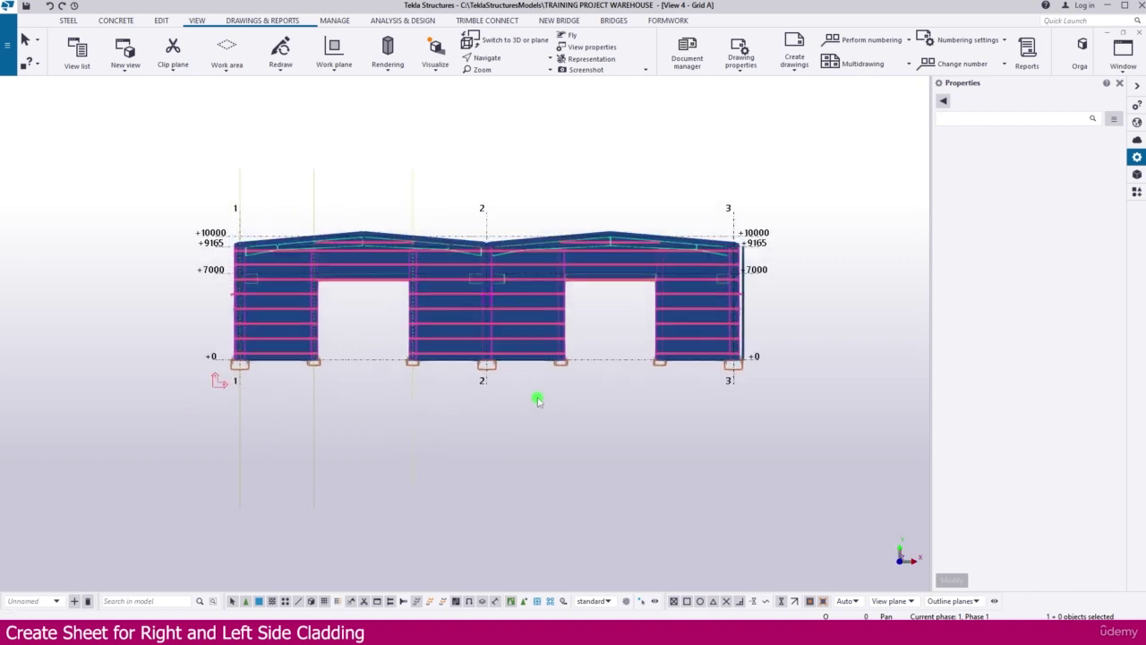
{"action": "key", "text": "ctrl+Tab"}
{"action": "key", "text": "ctrl+Tab"}
{"action": "key", "text": "ctrl+Tab"}
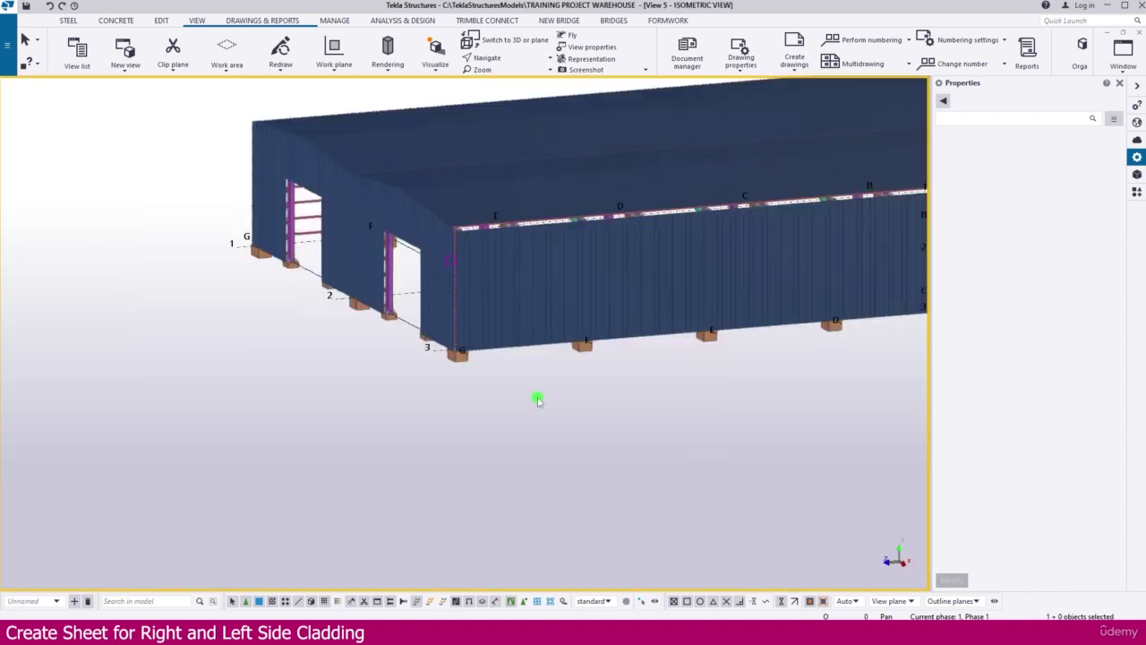
Step: Select the seven side sheets along grid G to check them, then clear the selection
{"action": "scroll", "coordinate": [501, 365], "scroll_direction": "up", "scroll_amount": 2}
{"action": "left_click", "coordinate": [448, 327]}
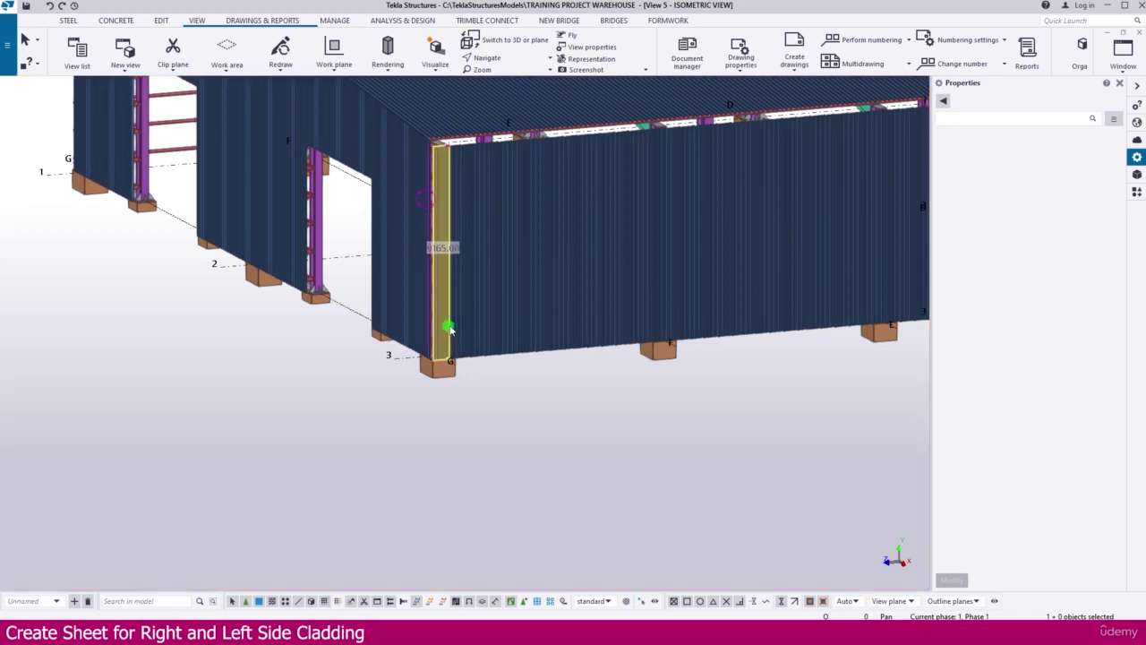
{"action": "left_click", "coordinate": [465, 327], "text": "ctrl"}
{"action": "left_click", "coordinate": [487, 325], "text": "ctrl"}
{"action": "left_click", "coordinate": [510, 320], "text": "ctrl"}
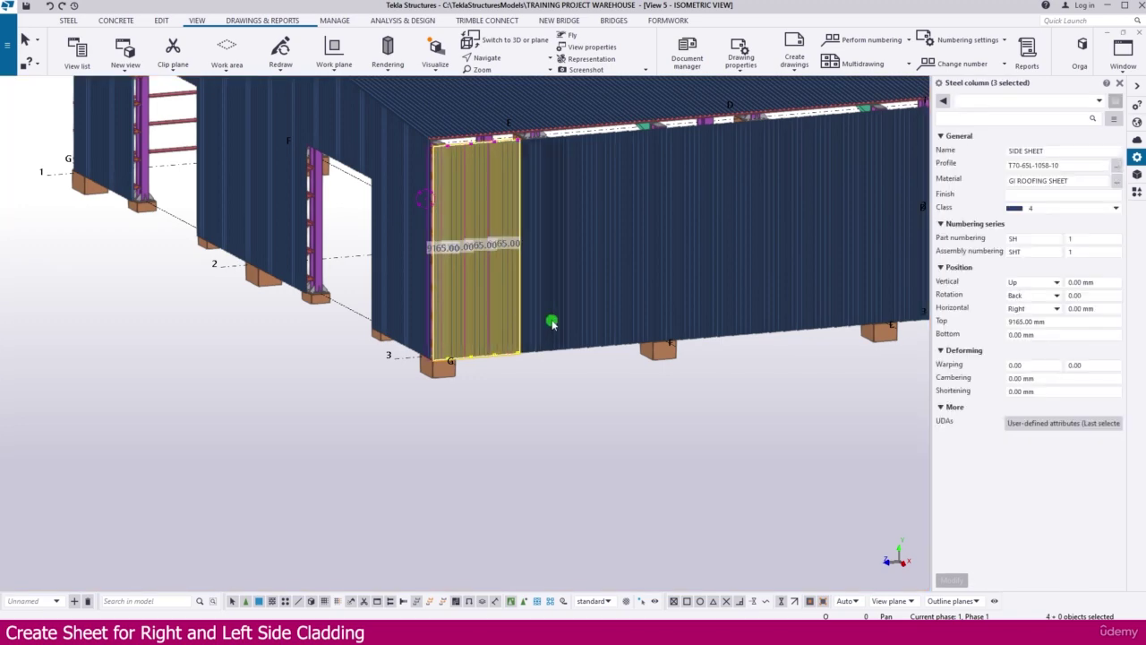
{"action": "left_click", "coordinate": [537, 323], "text": "ctrl"}
{"action": "left_click", "coordinate": [561, 323], "text": "ctrl"}
{"action": "left_click", "coordinate": [587, 322], "text": "ctrl"}
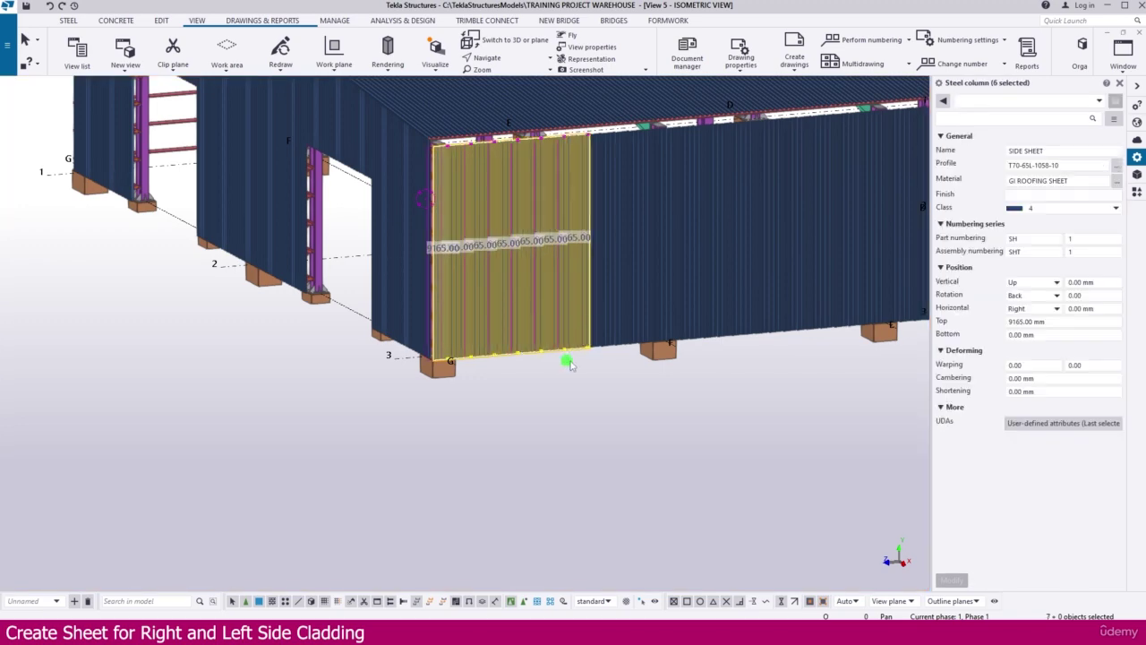
{"action": "middle_click_drag", "start_coordinate": [565, 358], "coordinate": [405, 414]}
{"action": "scroll", "coordinate": [404, 415], "scroll_direction": "down", "scroll_amount": 2}
{"action": "left_click", "coordinate": [499, 454]}
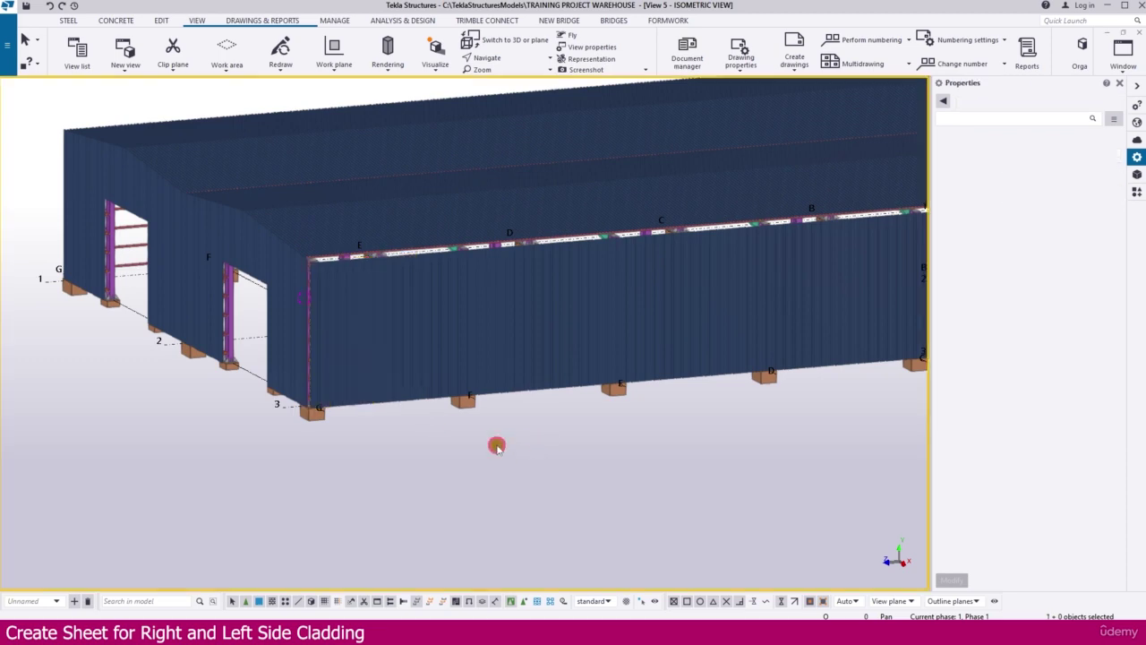
Step: Set the isometric view's object group filter to Name contains 'SIDE SHEET', taken from a wall sheet
{"action": "double_click", "coordinate": [495, 446]}
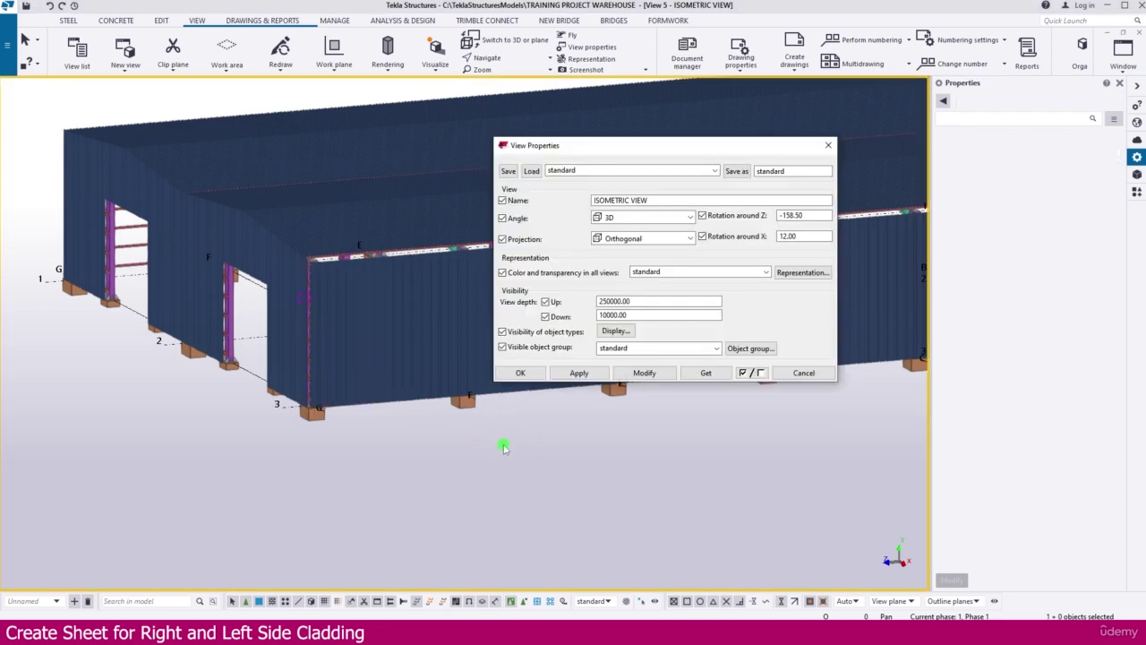
{"action": "left_click", "coordinate": [750, 348]}
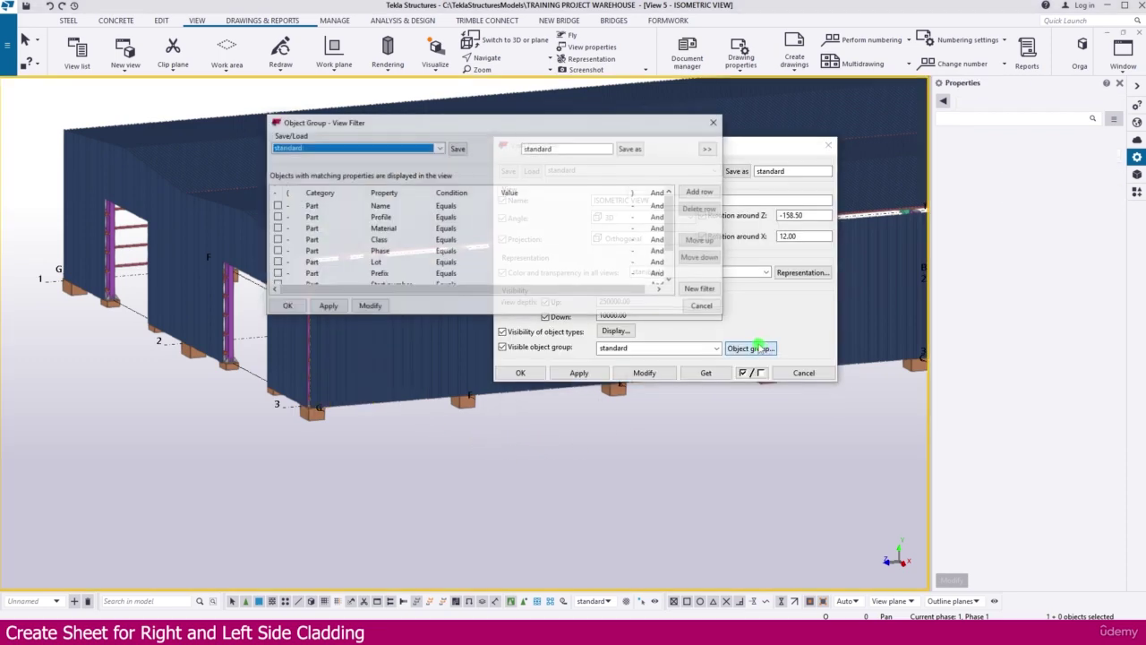
{"action": "left_click", "coordinate": [277, 205]}
{"action": "left_click", "coordinate": [305, 206]}
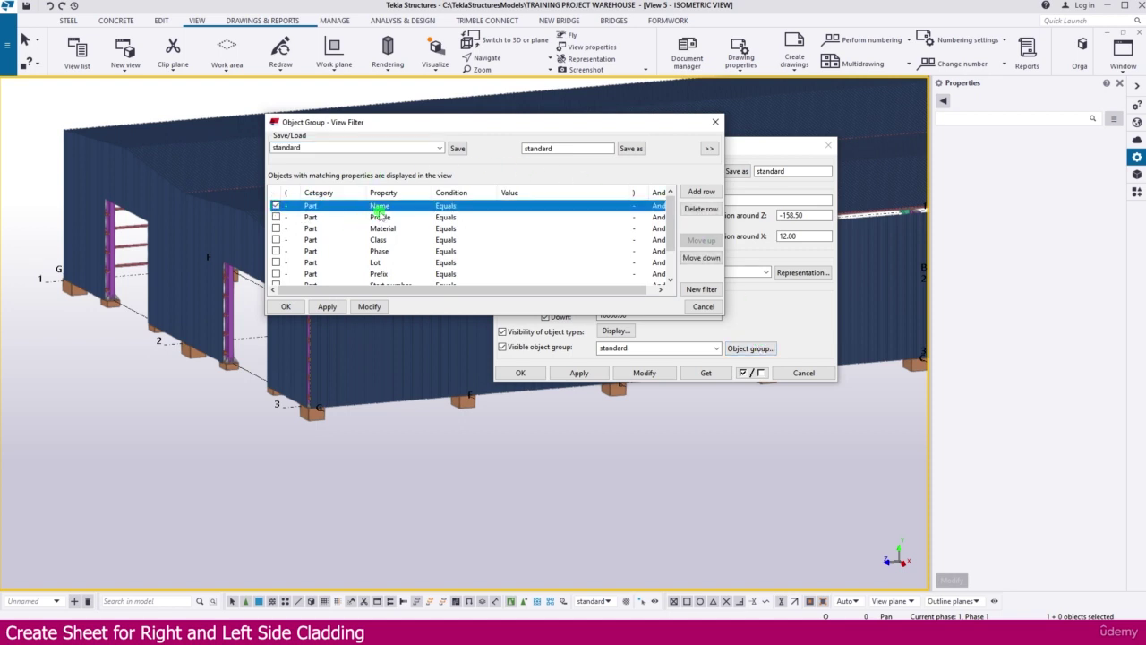
{"action": "left_click", "coordinate": [461, 207]}
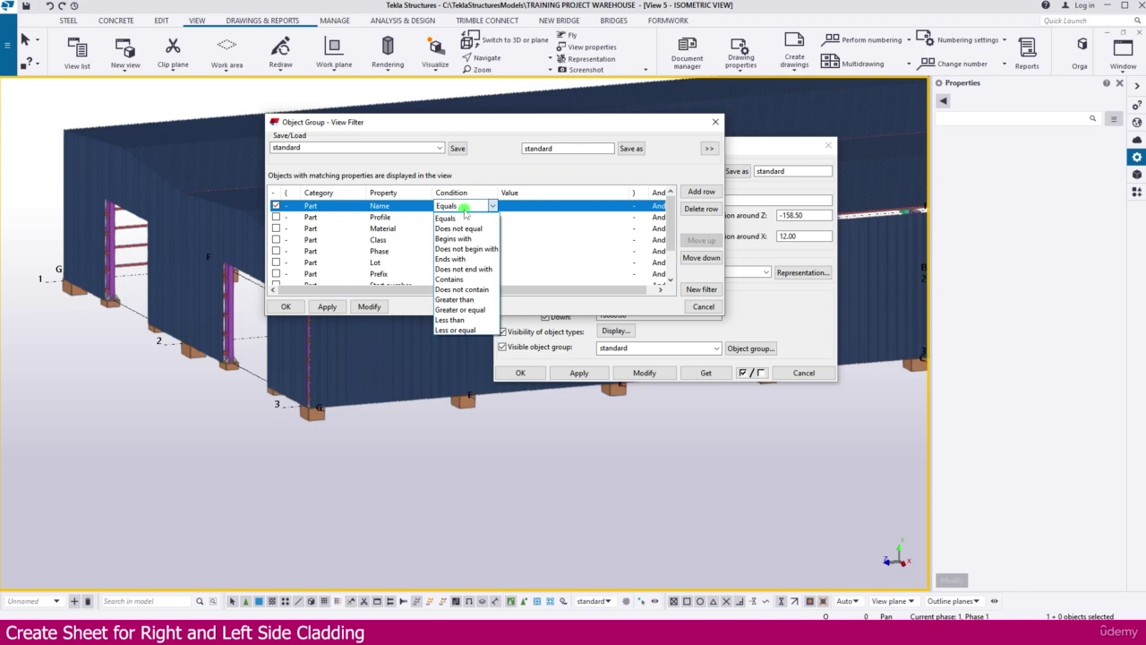
{"action": "left_click", "coordinate": [452, 278]}
{"action": "left_click", "coordinate": [547, 206]}
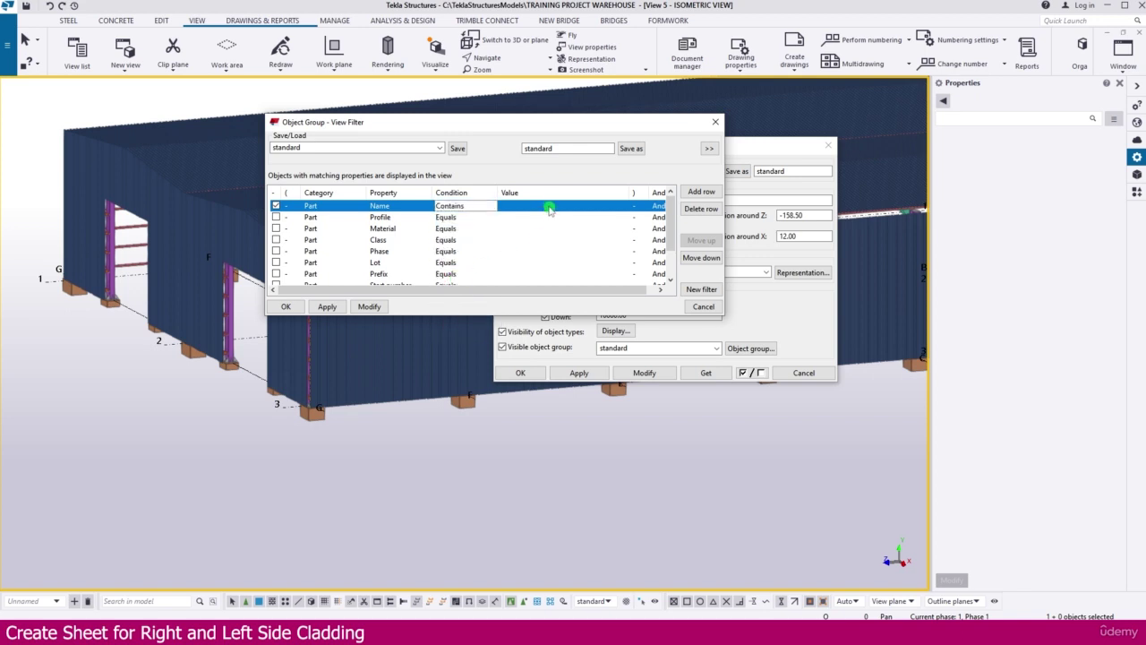
{"action": "left_click", "coordinate": [623, 208]}
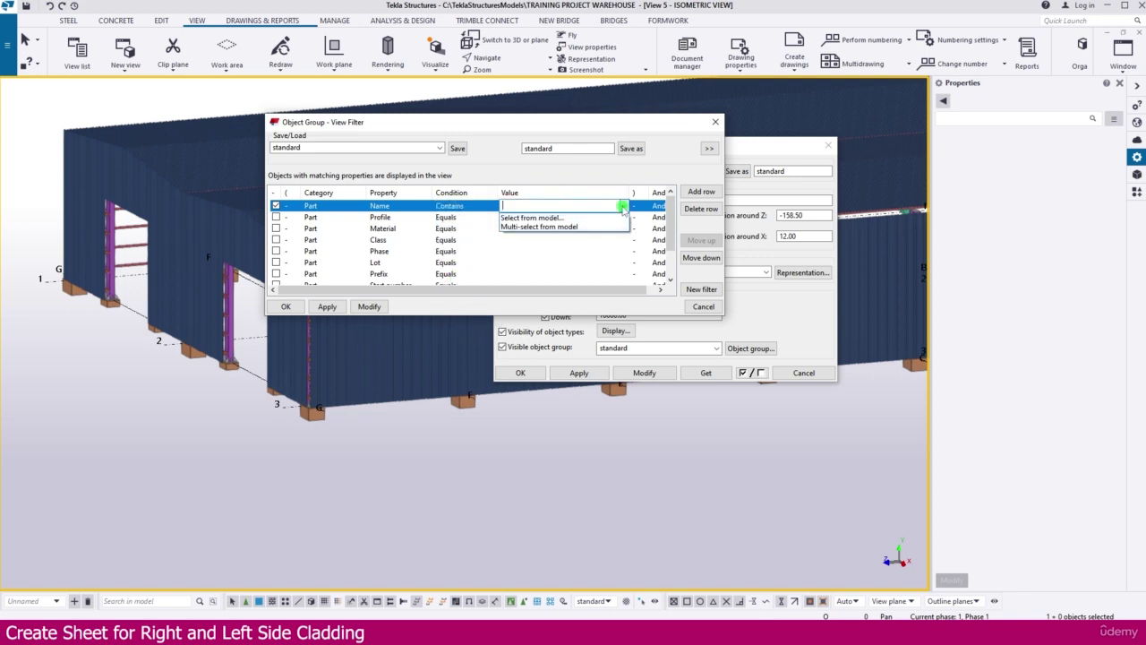
{"action": "left_click", "coordinate": [532, 217]}
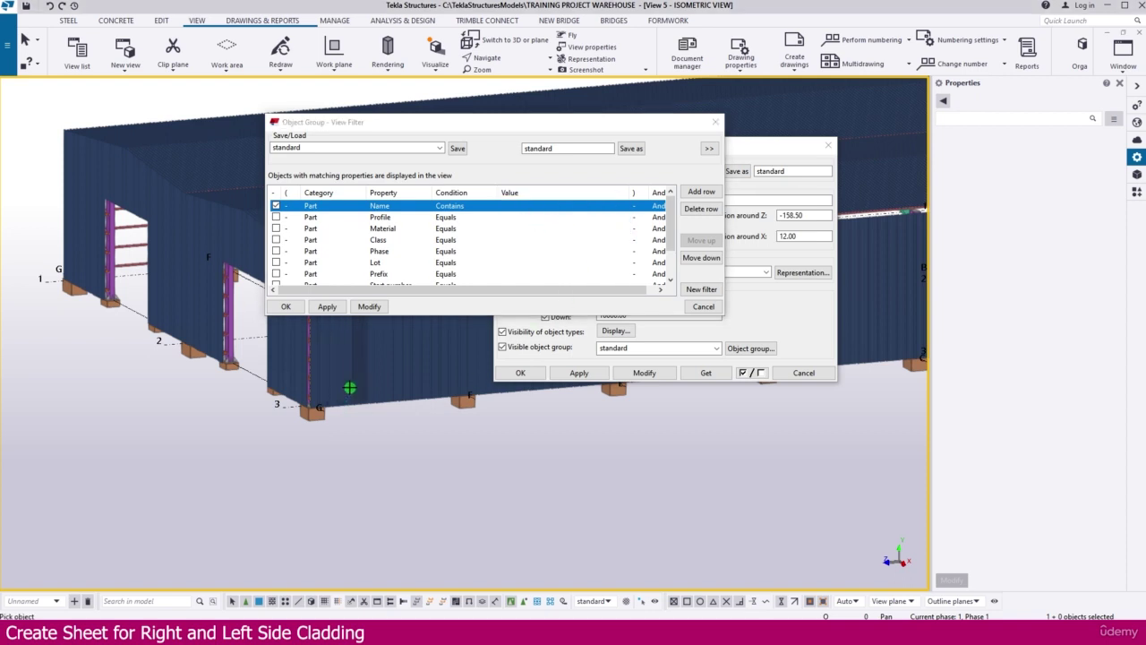
{"action": "left_click", "coordinate": [380, 397]}
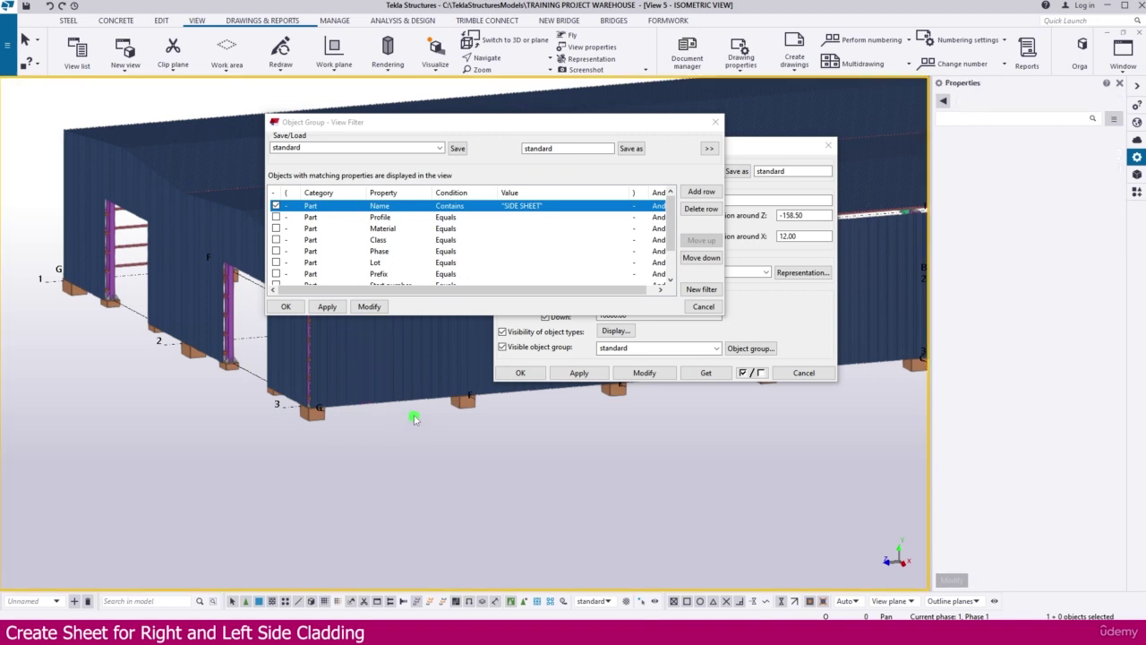
{"action": "left_click", "coordinate": [378, 306]}
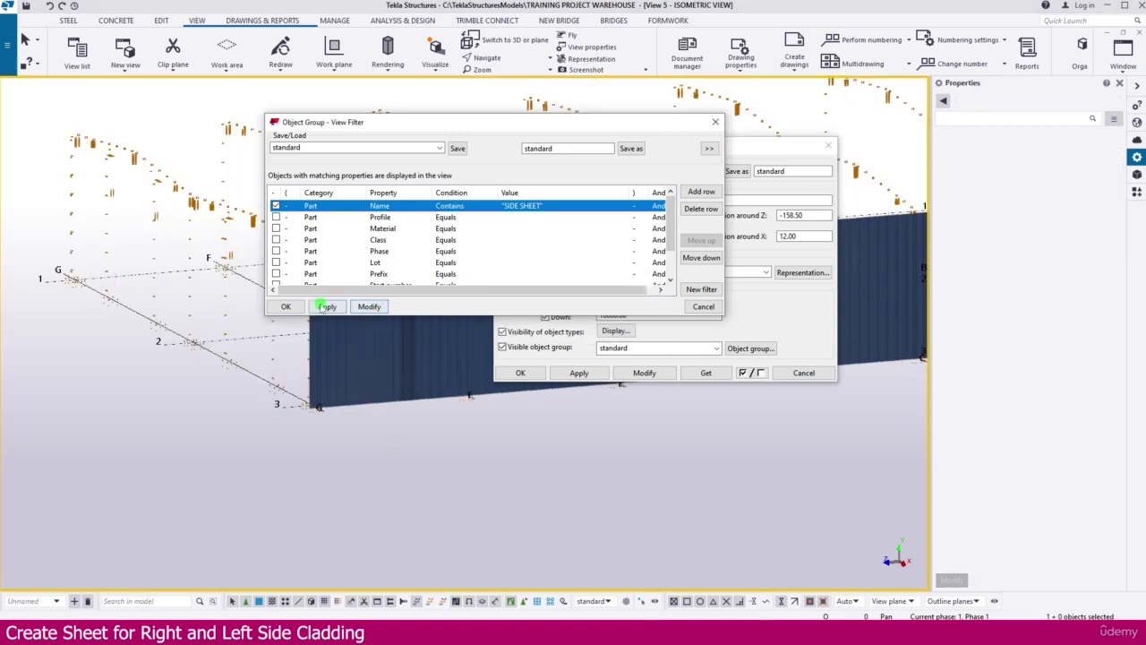
{"action": "left_click", "coordinate": [287, 307]}
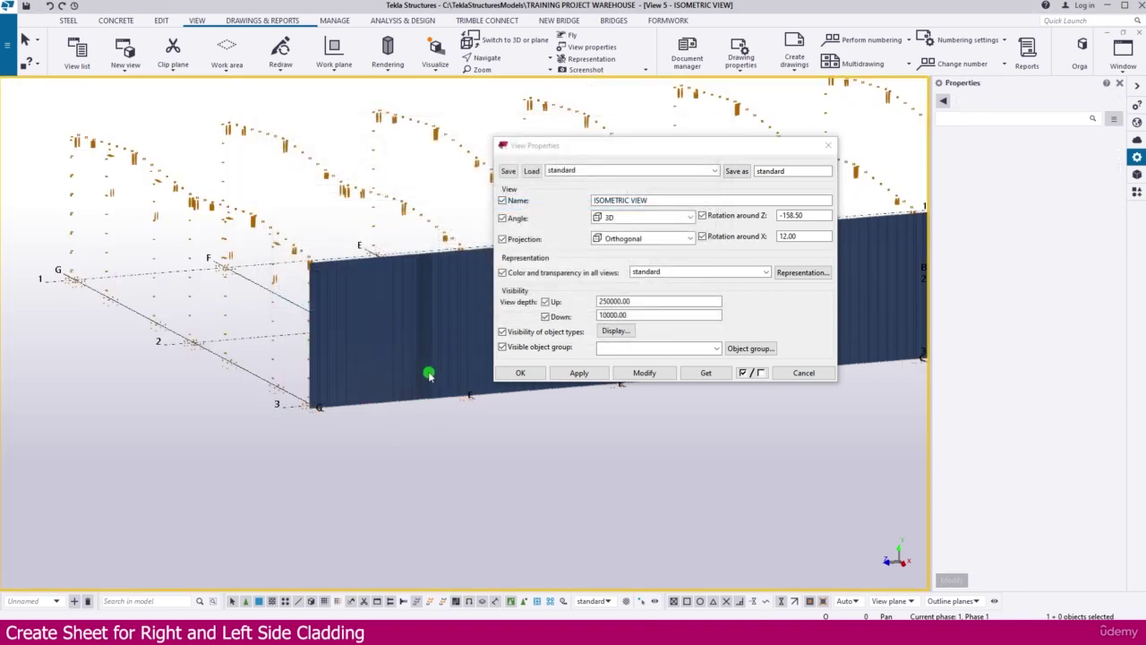
Step: Turn off bolts and holes in the view's Display settings and close View Properties
{"action": "left_click", "coordinate": [616, 331]}
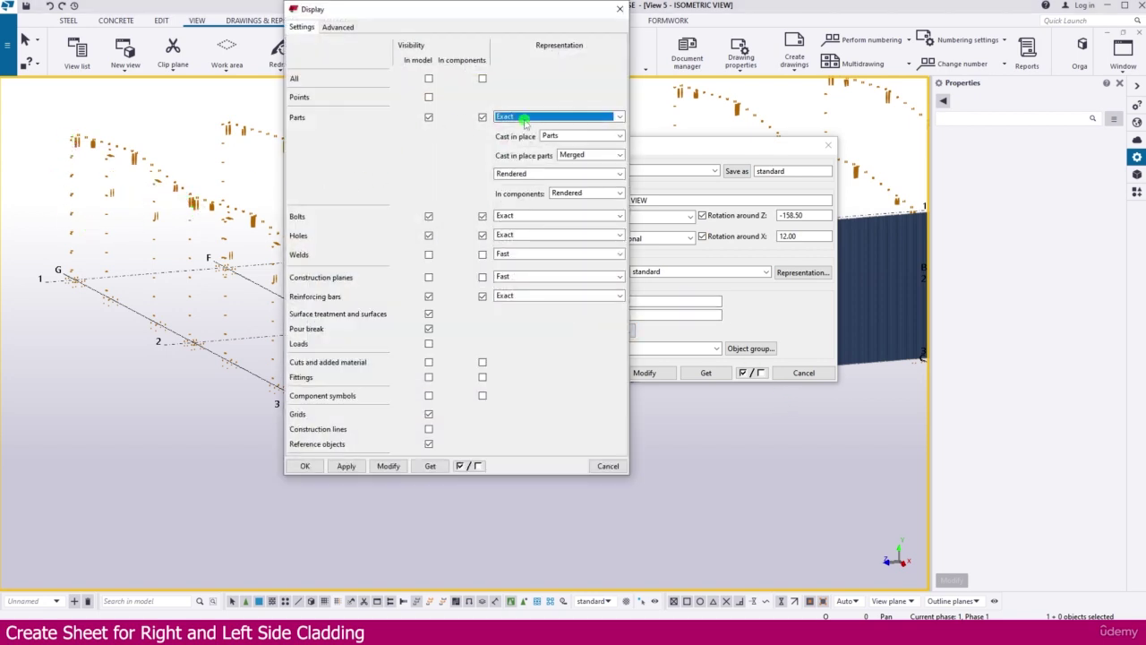
{"action": "left_click", "coordinate": [428, 236]}
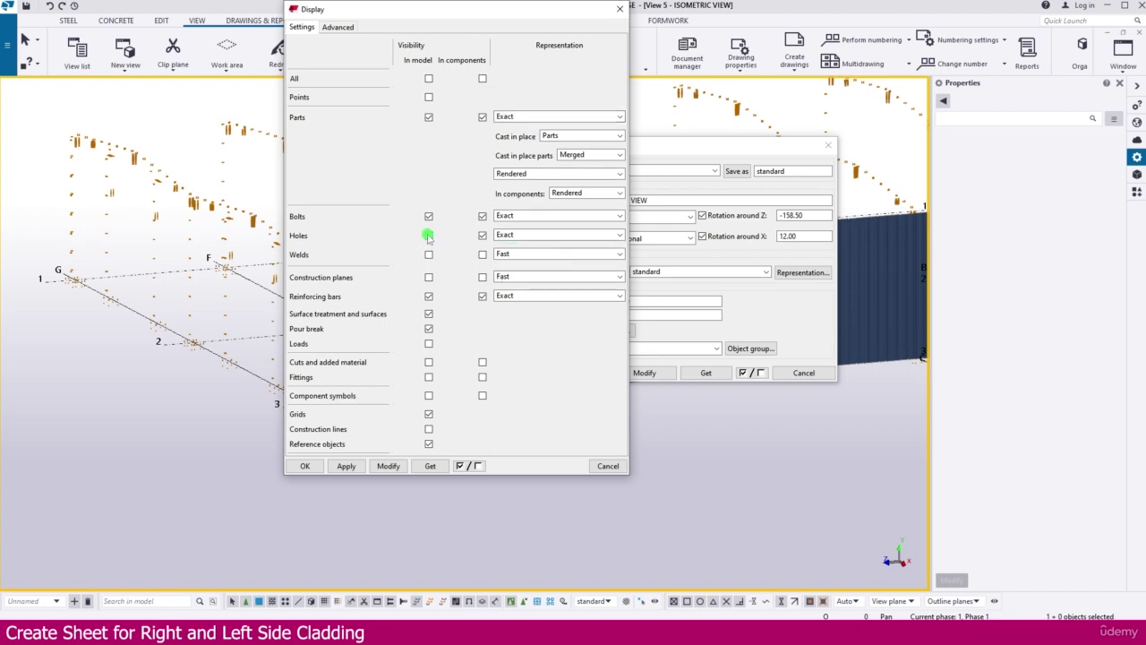
{"action": "left_click", "coordinate": [483, 216]}
{"action": "left_click", "coordinate": [428, 216]}
{"action": "left_click", "coordinate": [387, 464]}
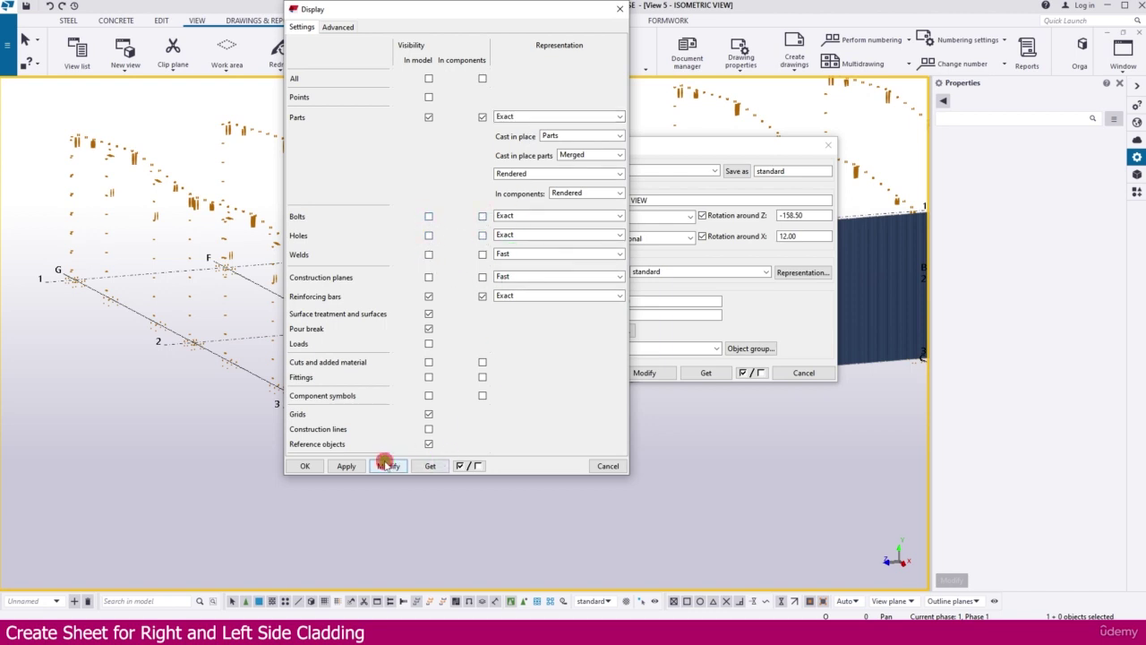
{"action": "left_click", "coordinate": [309, 467]}
{"action": "left_click", "coordinate": [523, 377]}
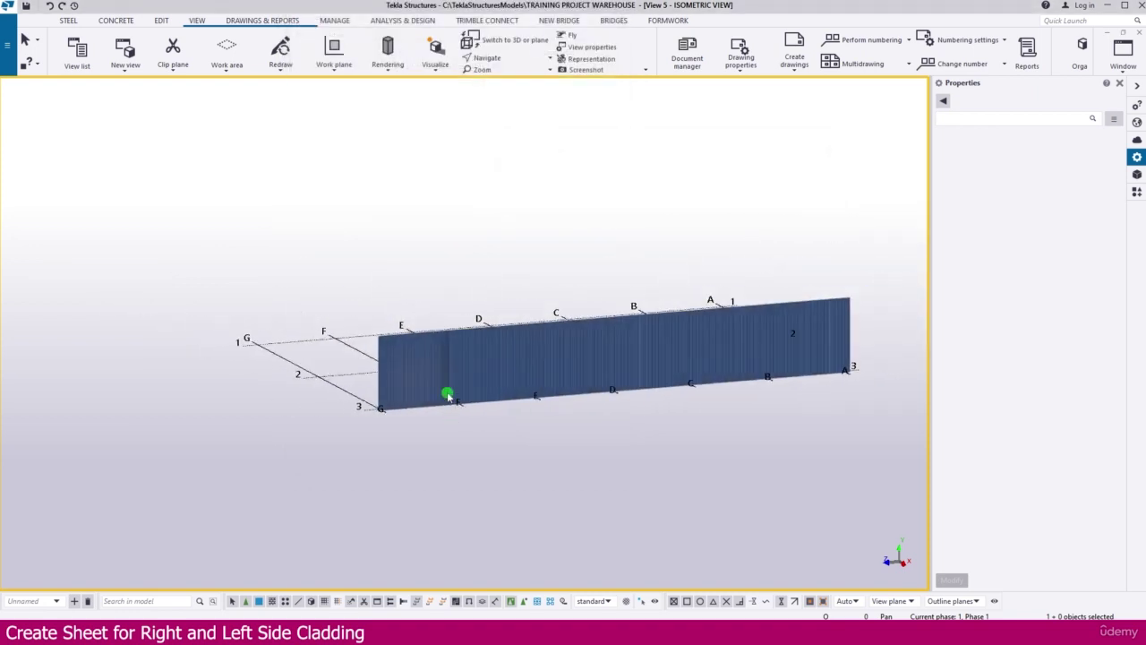
Step: Box-select all 58 side cladding sheets in the filtered view
{"action": "scroll", "coordinate": [469, 391], "scroll_direction": "down", "scroll_amount": 3}
{"action": "left_click_drag", "start_coordinate": [381, 278], "coordinate": [806, 456]}
{"action": "middle_click_drag", "start_coordinate": [806, 456], "coordinate": [595, 424], "text": "ctrl"}
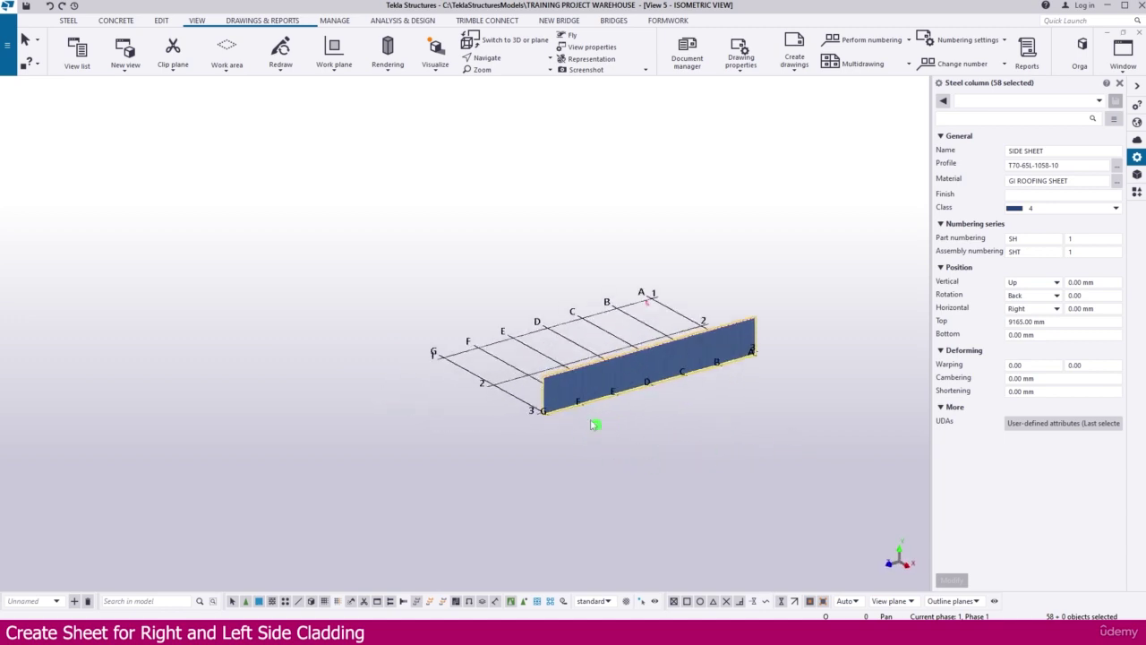
{"action": "left_click_drag", "start_coordinate": [508, 301], "coordinate": [859, 443]}
Step: Switch to the View 4 - Grid A elevation and zoom in
{"action": "key", "text": "ctrl+Tab"}
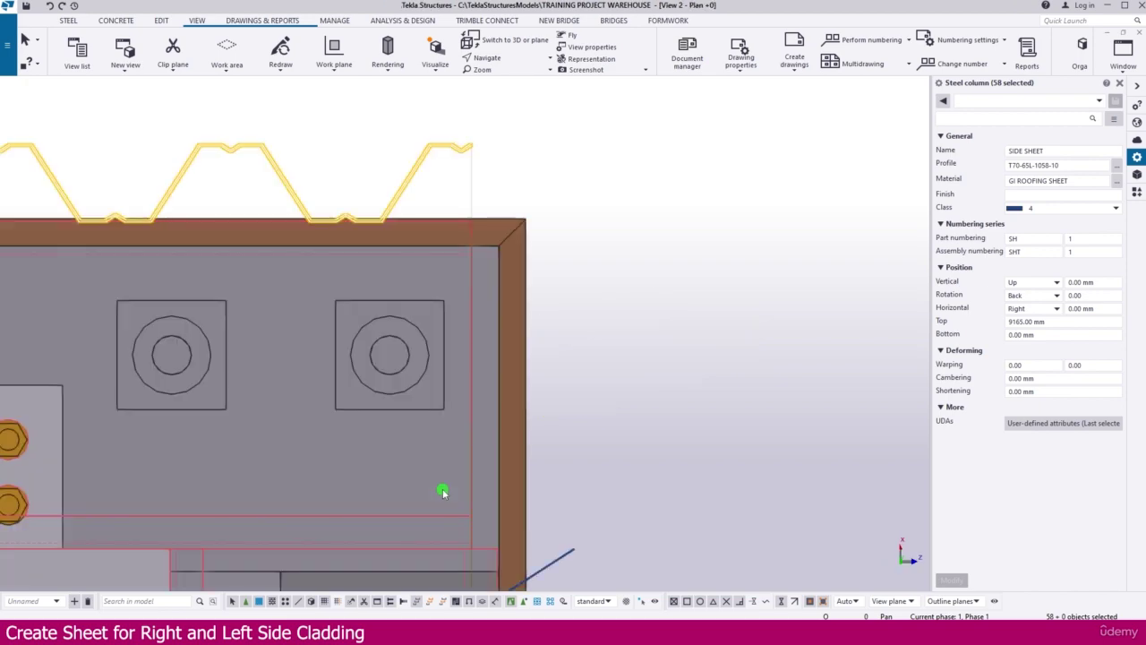
{"action": "key", "text": "ctrl+Tab"}
{"action": "scroll", "coordinate": [467, 356], "scroll_direction": "up", "scroll_amount": 3}
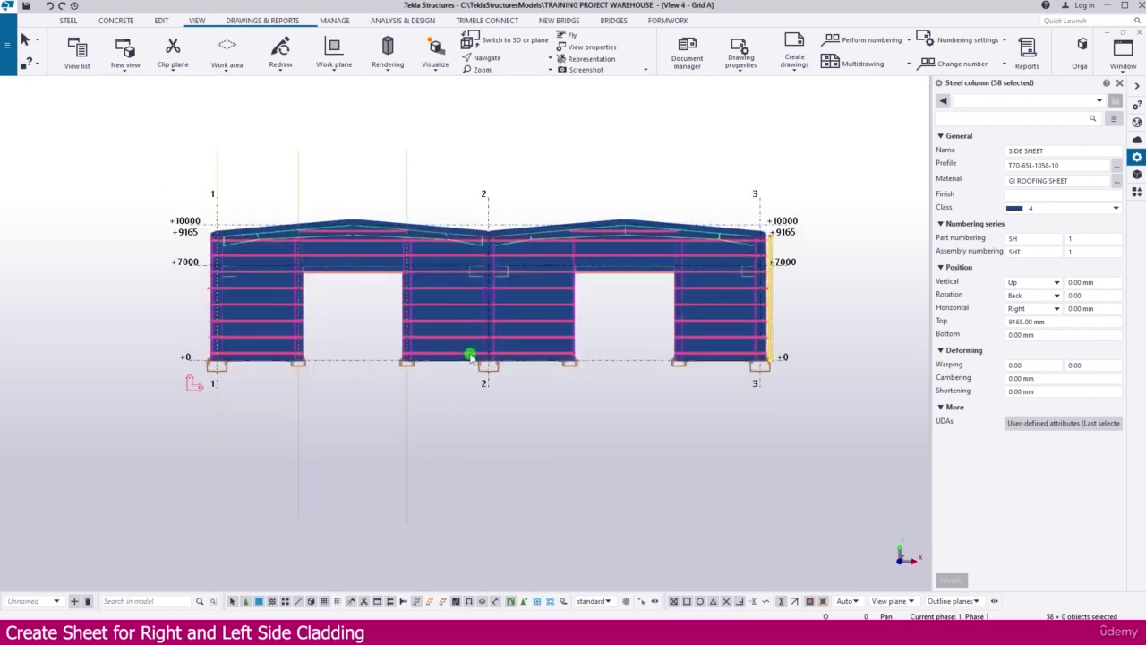
{"action": "scroll", "coordinate": [531, 132], "scroll_direction": "up", "scroll_amount": 3}
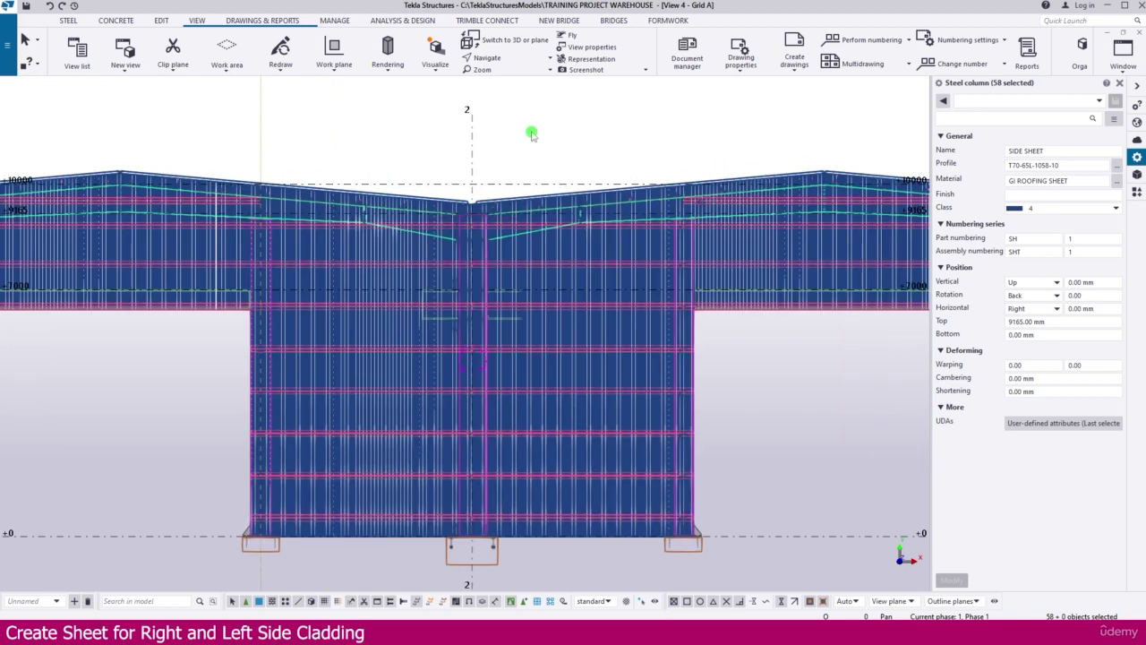
Step: Copy special > Mirror the selected side sheets across the grid 2 midline
{"action": "right_click", "coordinate": [532, 132]}
{"action": "mouse_move", "coordinate": [580, 170]}
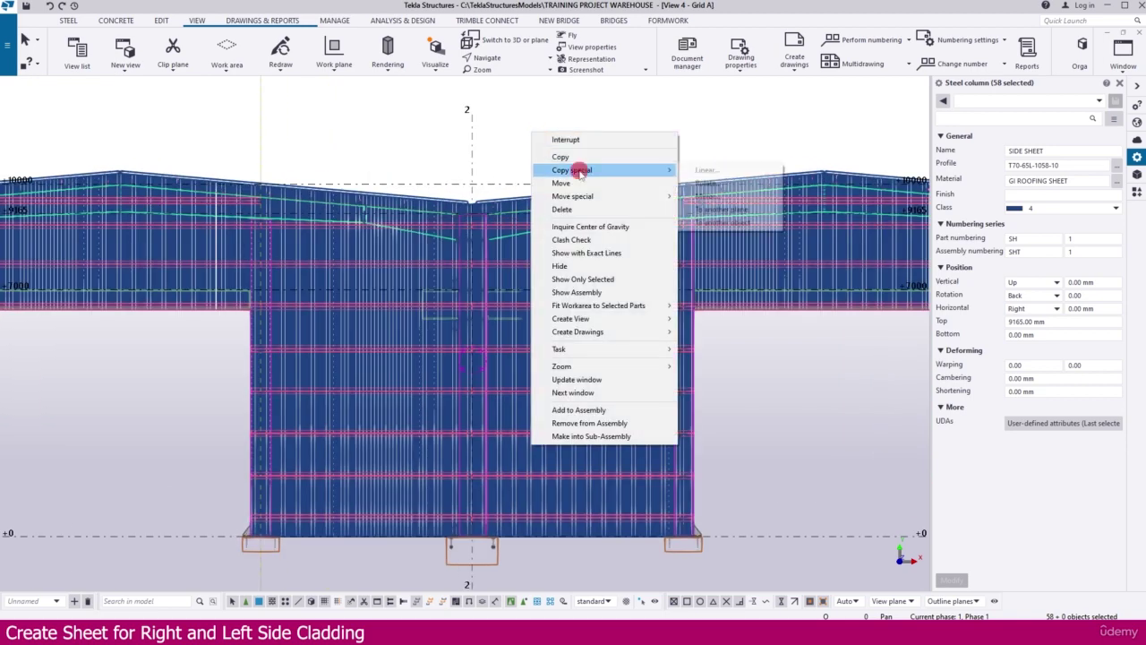
{"action": "left_click", "coordinate": [727, 199]}
{"action": "left_click", "coordinate": [472, 184]}
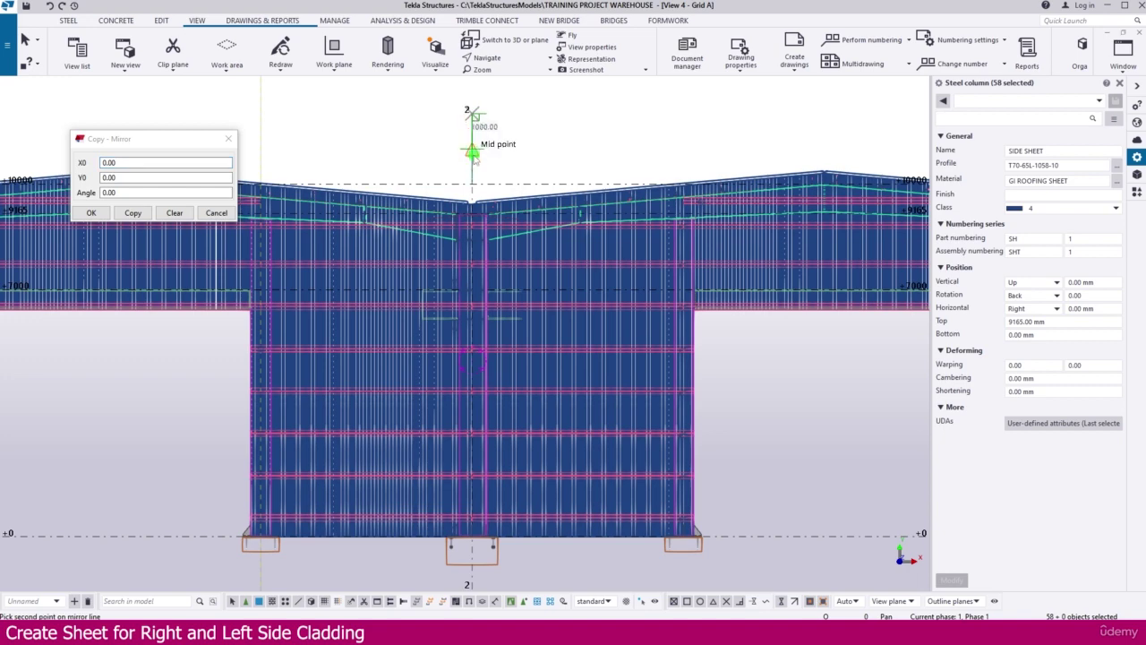
{"action": "left_click", "coordinate": [472, 154]}
{"action": "left_click", "coordinate": [132, 212]}
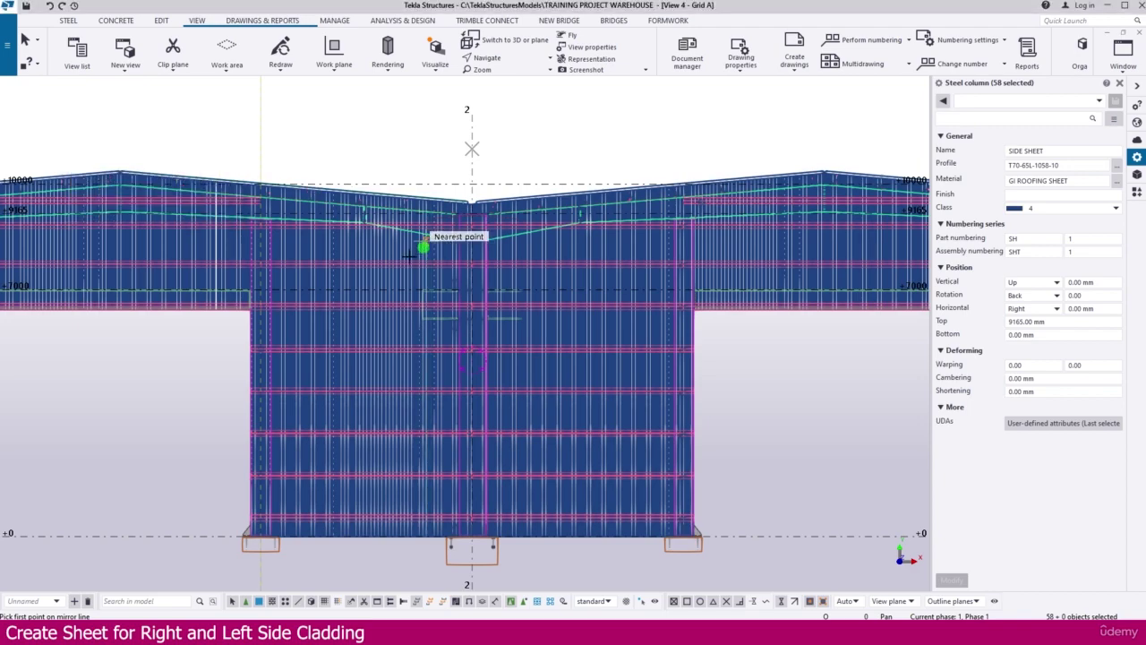
Step: Check the mirrored copy in the elevation and isometric views, then deselect the sheets
{"action": "scroll", "coordinate": [416, 250], "scroll_direction": "down", "scroll_amount": 3}
{"action": "scroll", "coordinate": [826, 248], "scroll_direction": "up", "scroll_amount": 2}
{"action": "scroll", "coordinate": [824, 263], "scroll_direction": "down", "scroll_amount": 2}
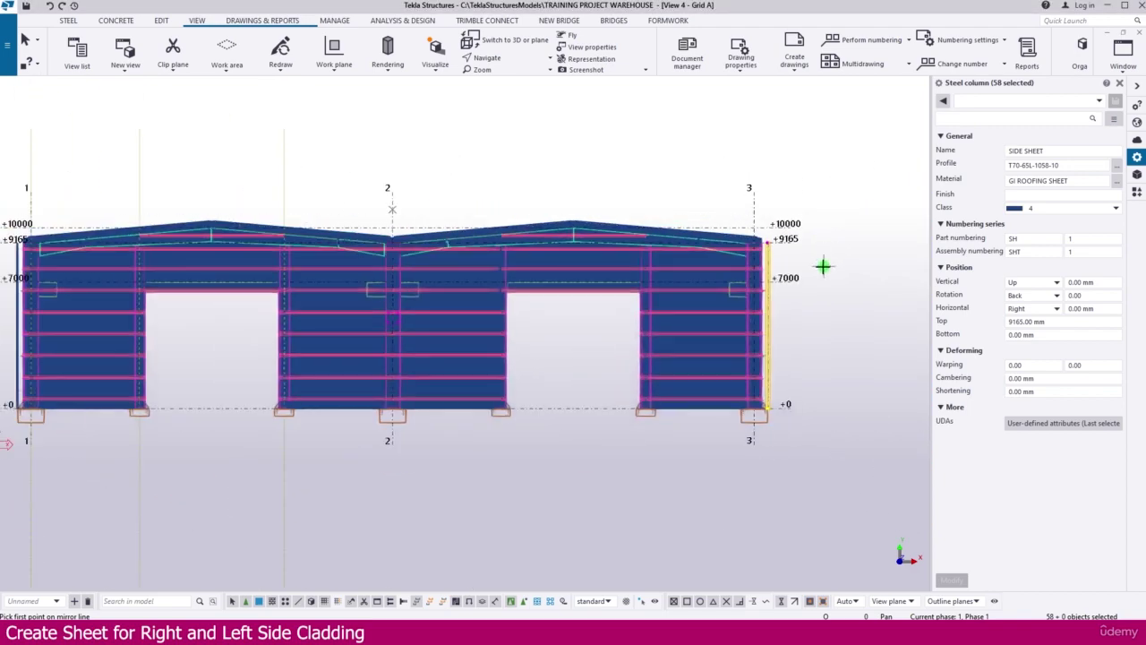
{"action": "scroll", "coordinate": [550, 256], "scroll_direction": "down", "scroll_amount": 1}
{"action": "scroll", "coordinate": [57, 256], "scroll_direction": "up", "scroll_amount": 5}
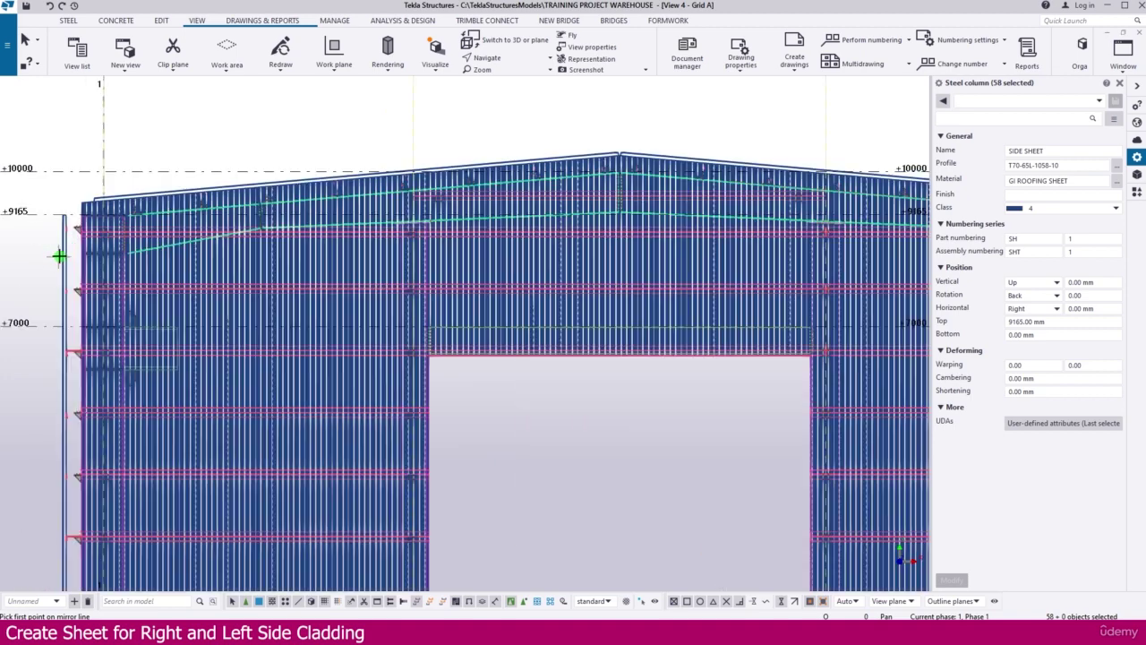
{"action": "key", "text": "ctrl+Tab"}
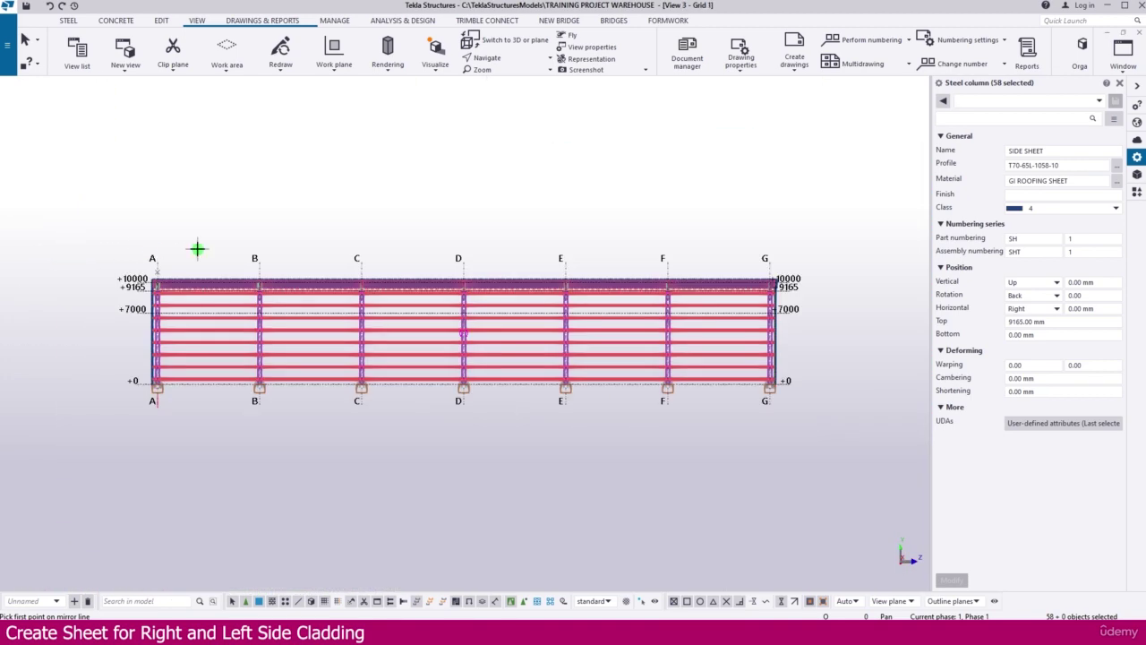
{"action": "key", "text": "ctrl+Tab"}
{"action": "key", "text": "ctrl+Tab"}
{"action": "scroll", "coordinate": [621, 310], "scroll_direction": "up", "scroll_amount": 5}
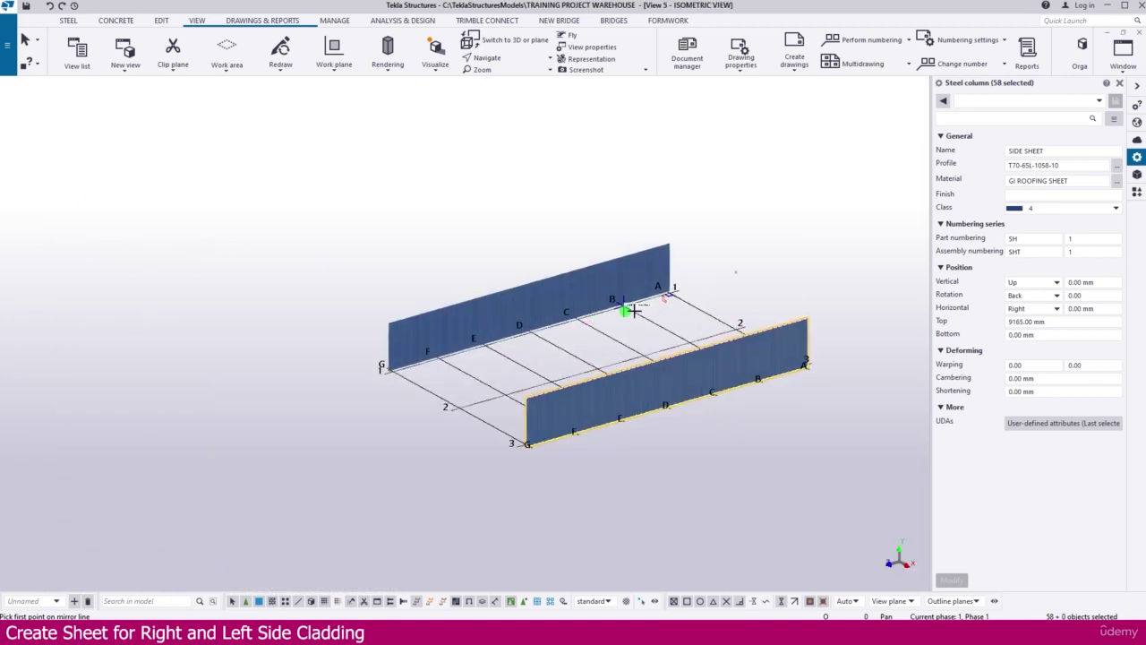
{"action": "left_click", "coordinate": [681, 182]}
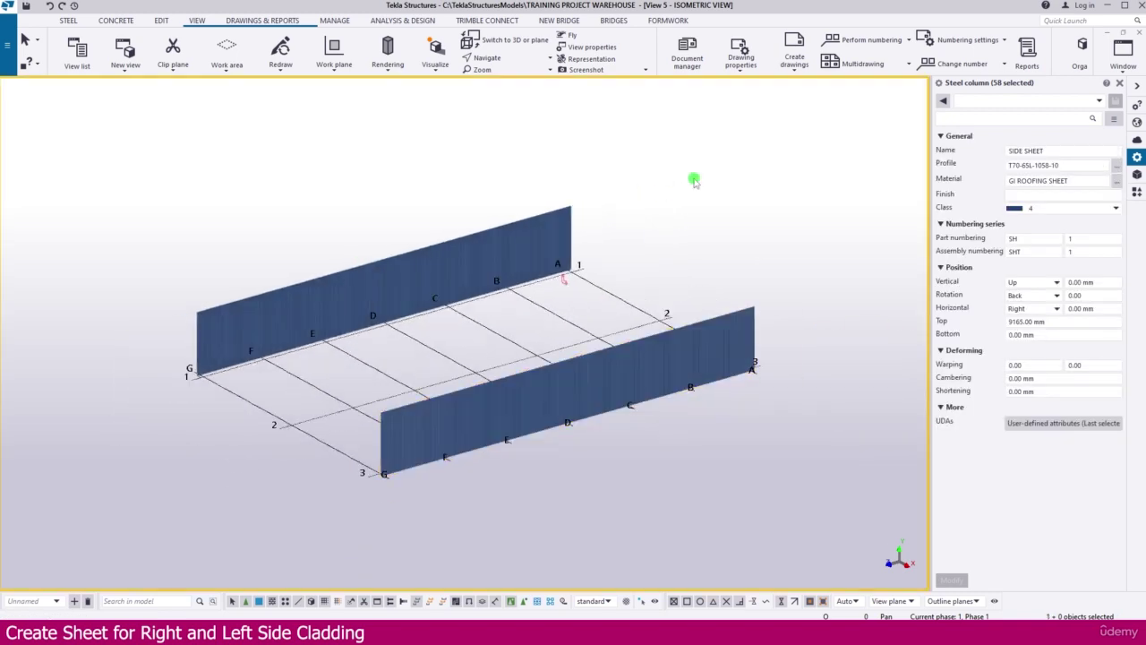
{"action": "double_click", "coordinate": [683, 176]}
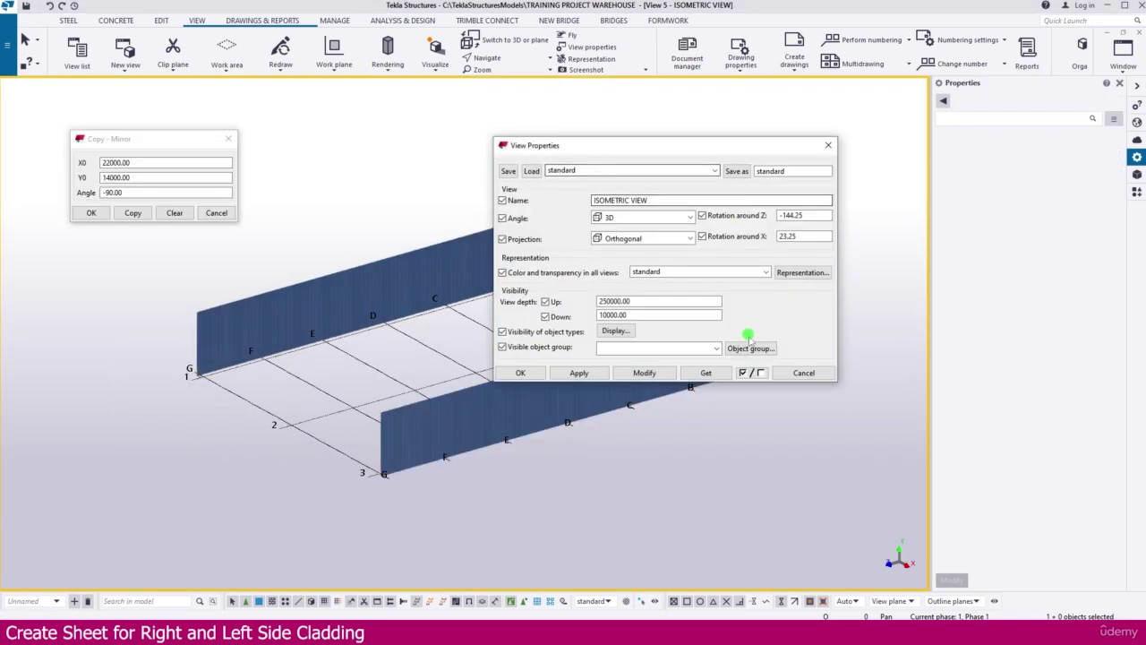
Step: Uncheck the SIDE SHEET Name row in the object group filter, apply, and cancel View Properties
{"action": "left_click", "coordinate": [733, 349]}
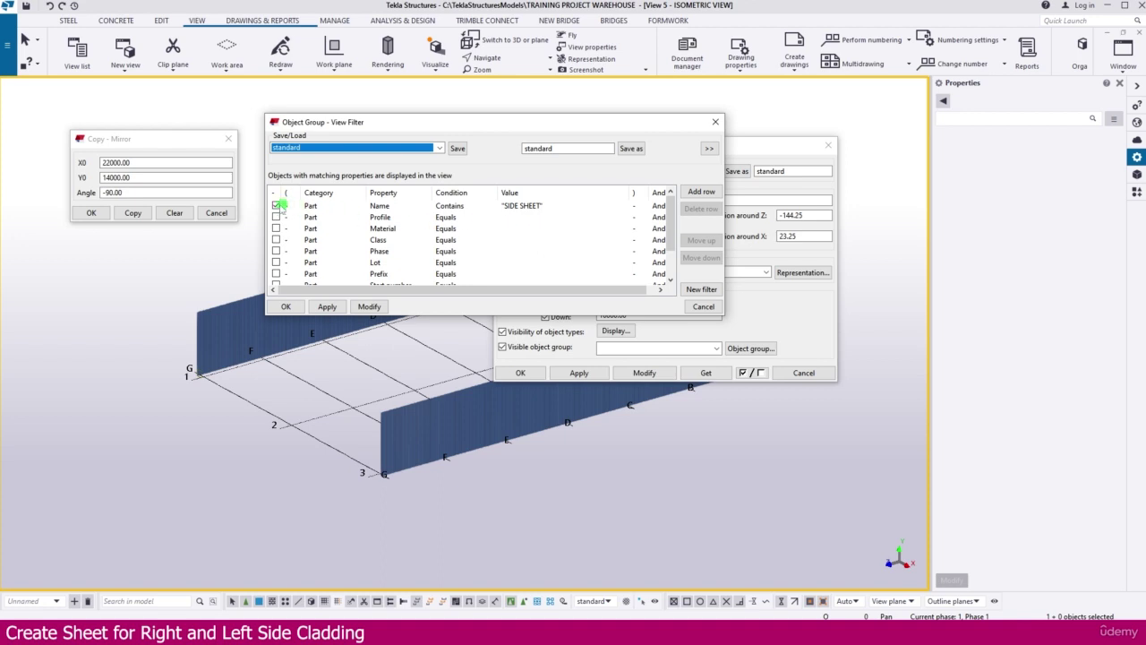
{"action": "left_click", "coordinate": [276, 206]}
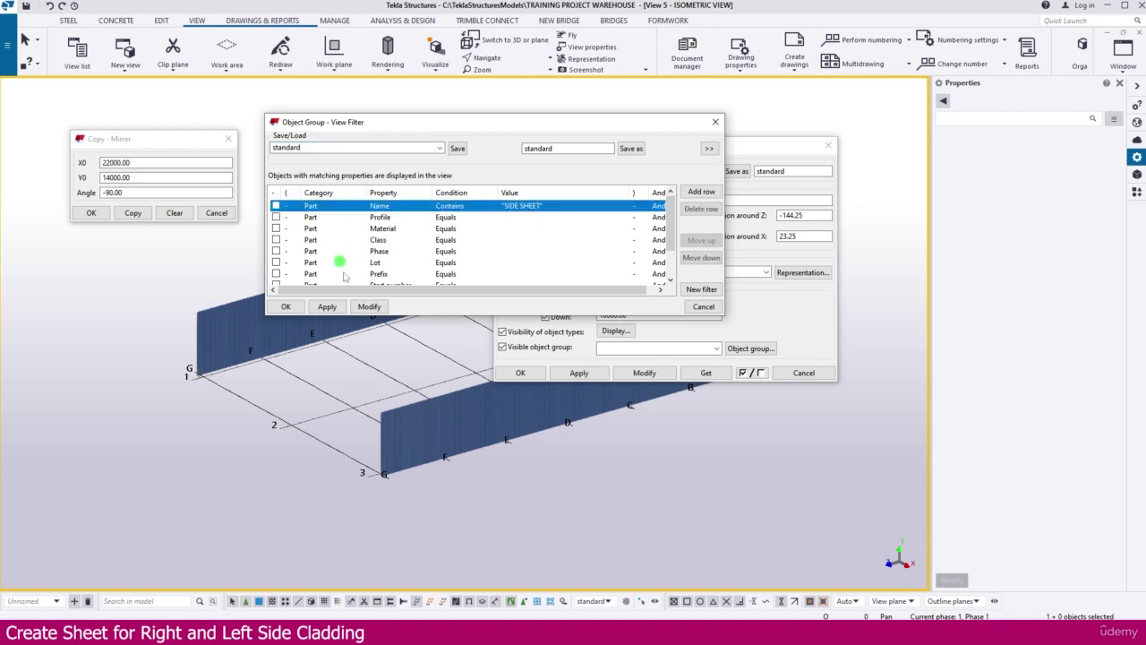
{"action": "left_click", "coordinate": [328, 306]}
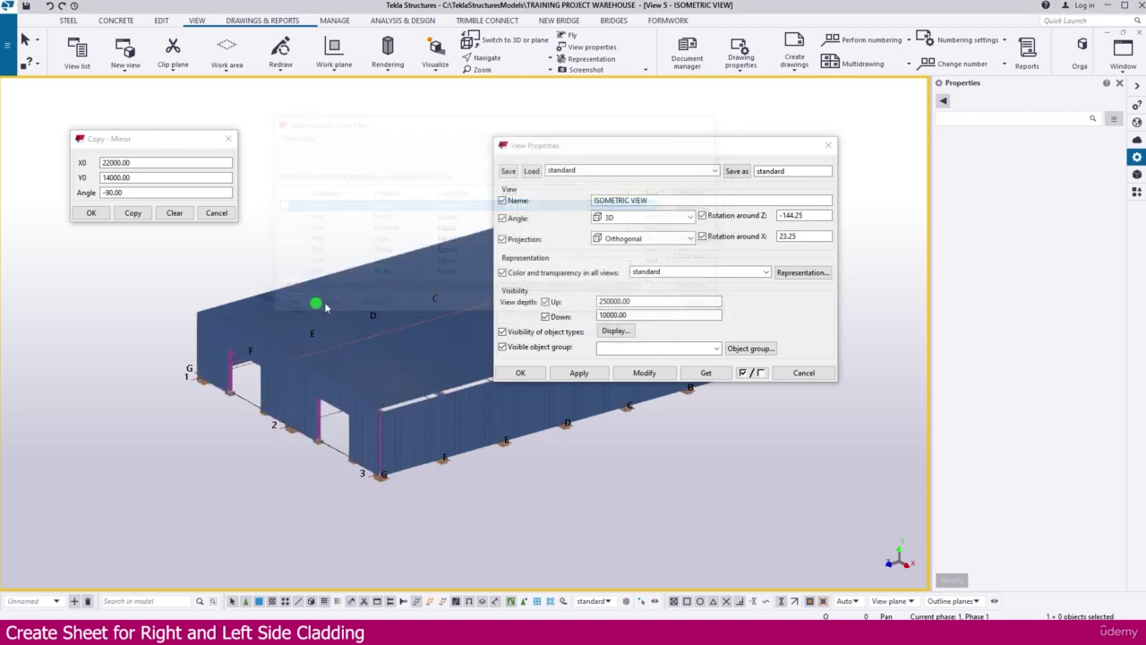
{"action": "left_click", "coordinate": [832, 376]}
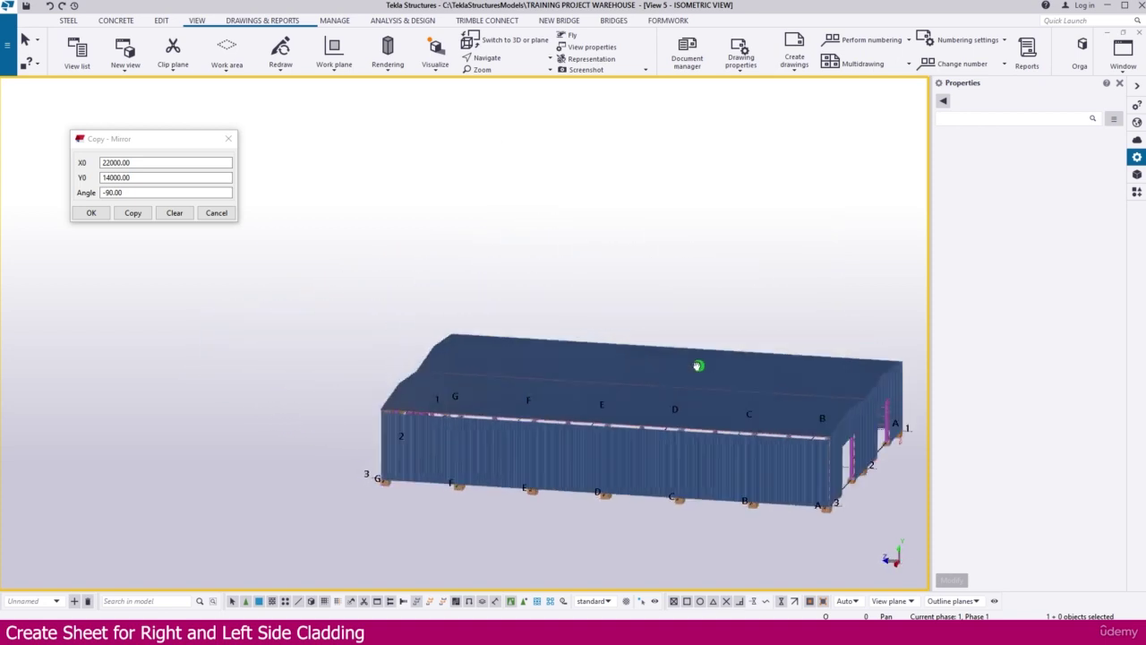